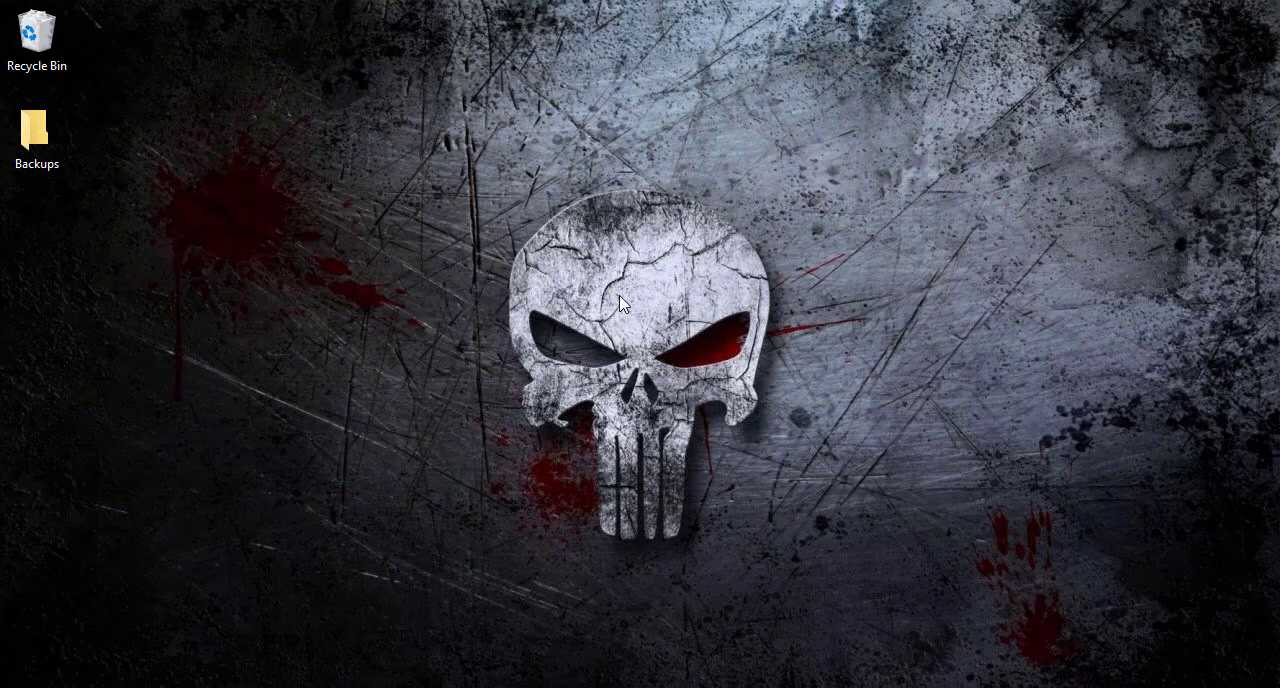
Switch to OBS and disable the preview.
left_click(389, 687)
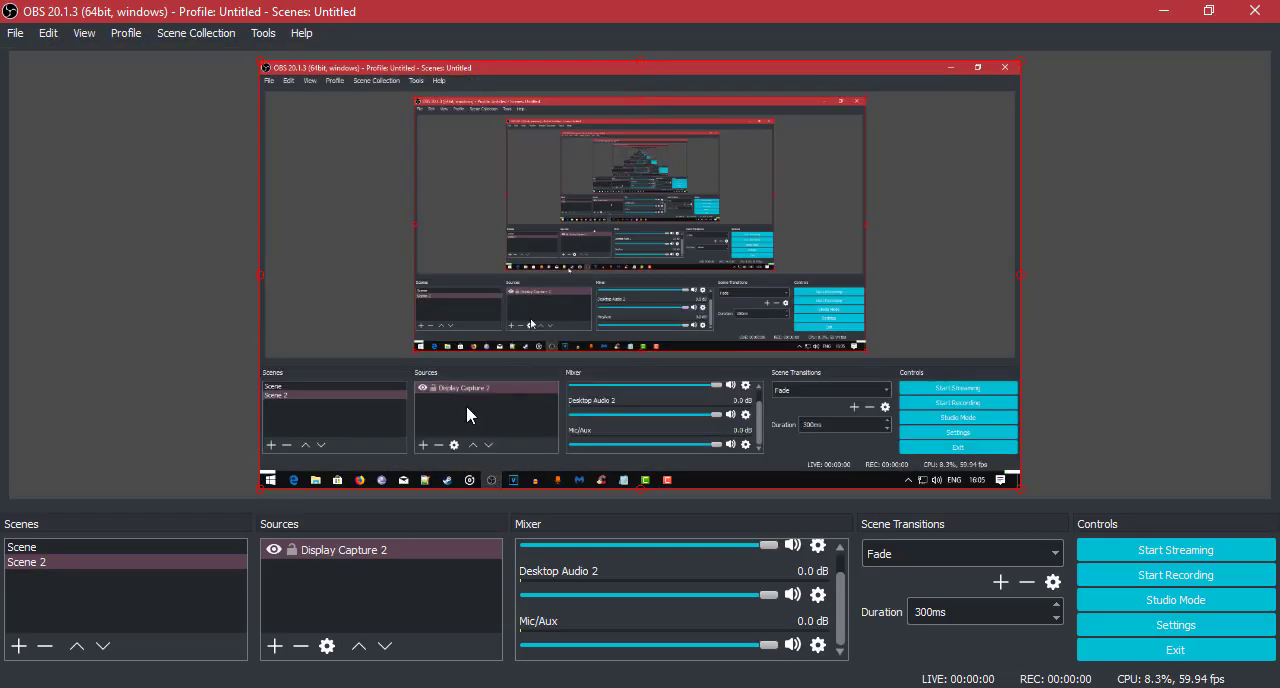
right_click(557, 249)
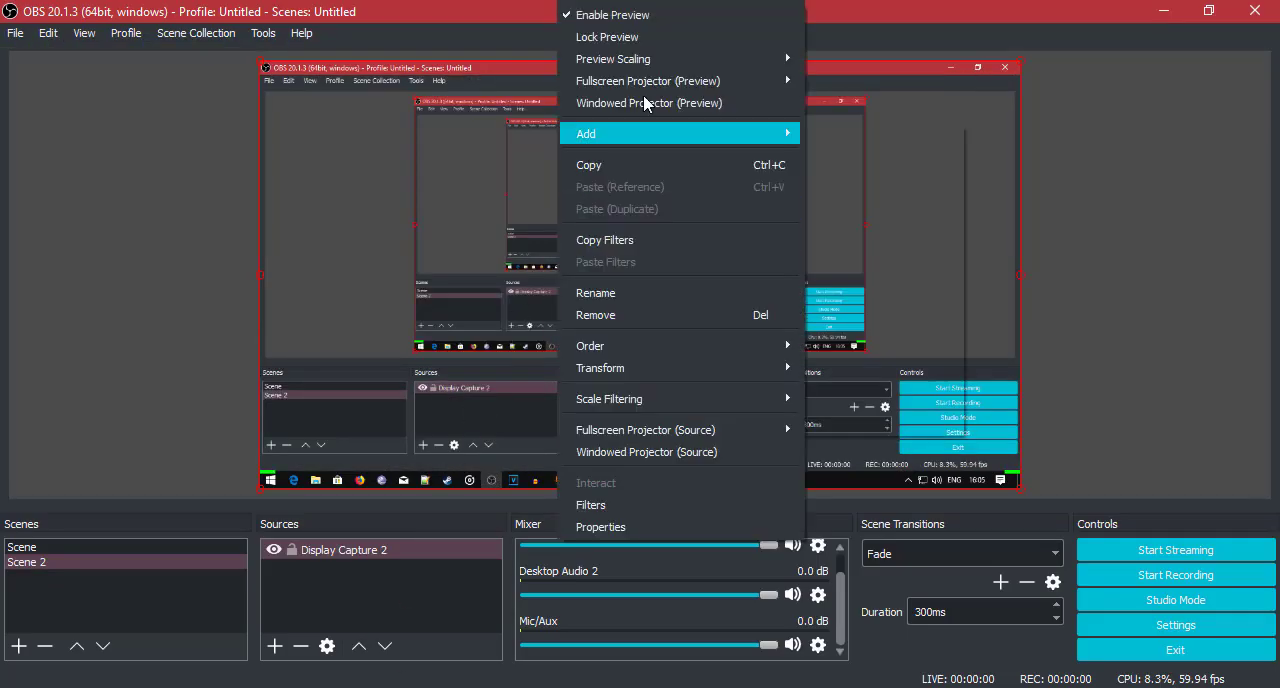
left_click(672, 16)
Remove Scene 2 and delete the Display Capture source from the remaining scene, leaving that scene selected.
left_click(166, 563)
key("Delete")
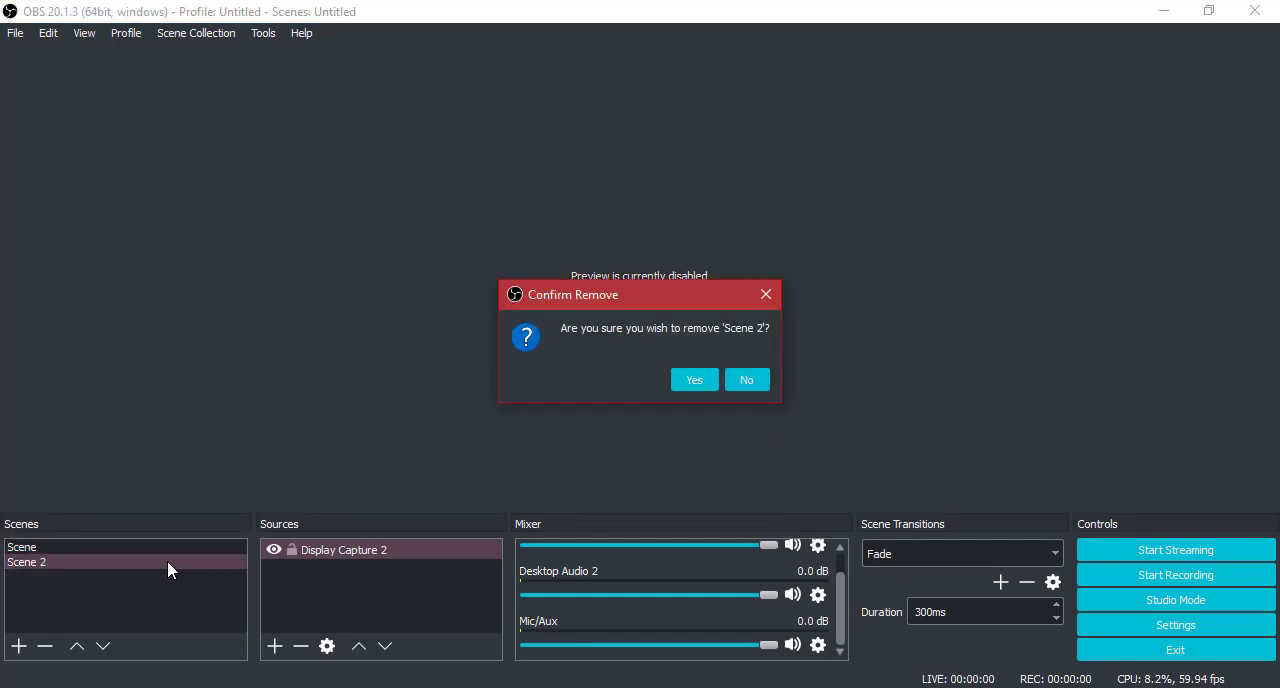
left_click(680, 380)
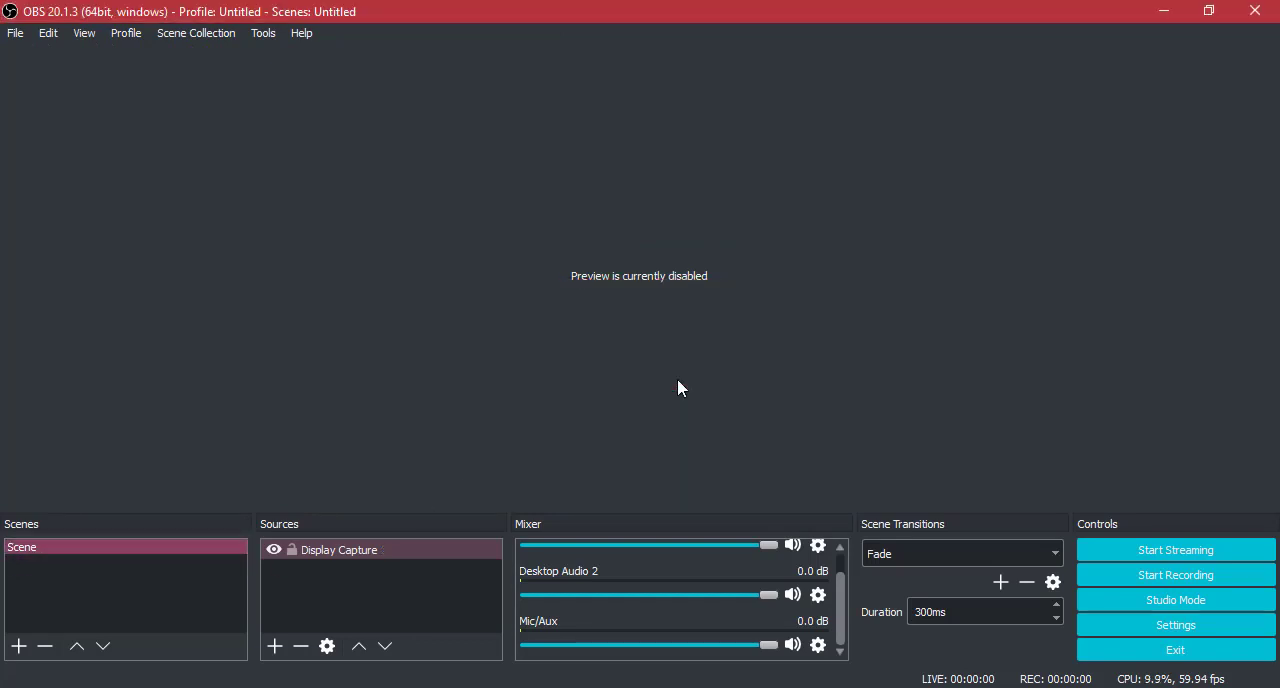
left_click(352, 552)
key("Delete")
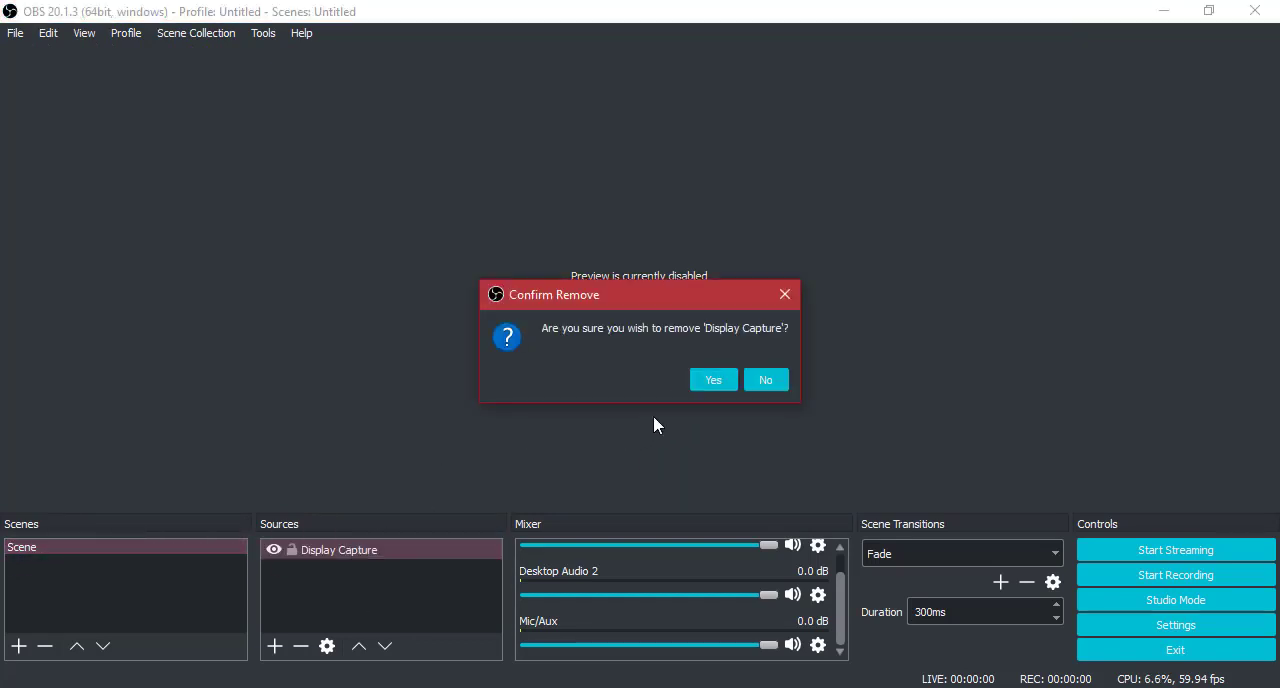
left_click(717, 379)
left_click(204, 557)
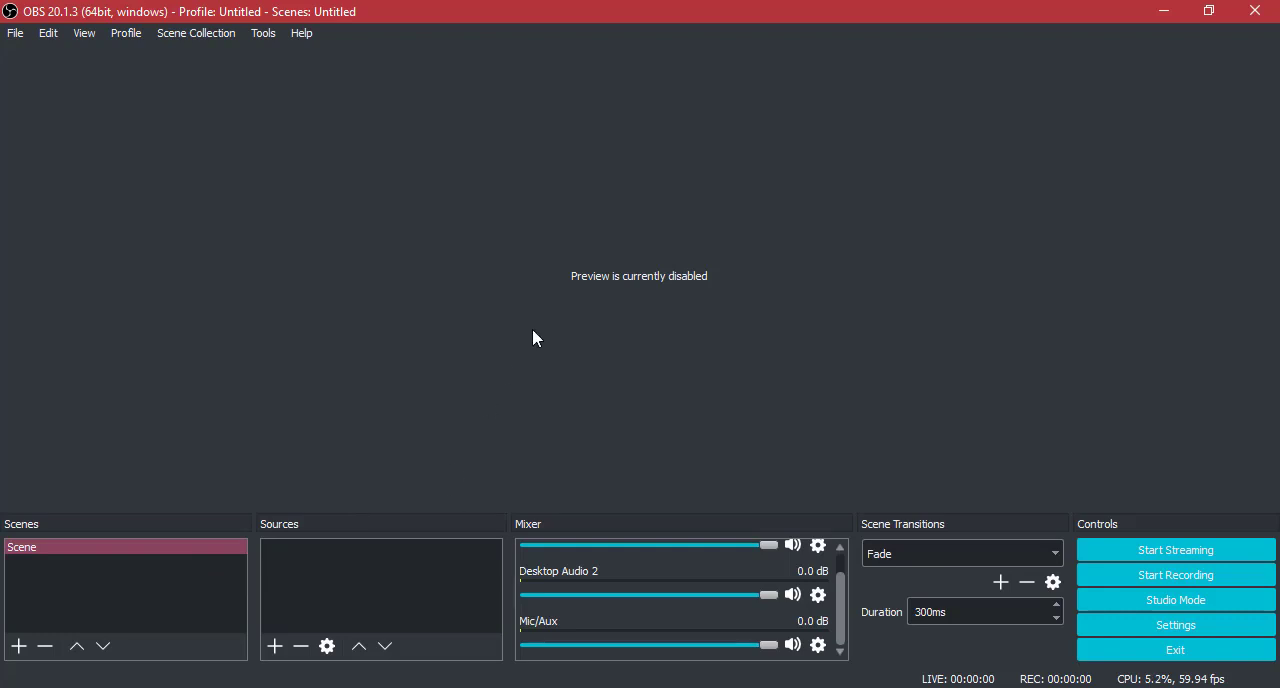
Enable the preview and add a Display Capture source with its default name to the scene.
right_click(487, 274)
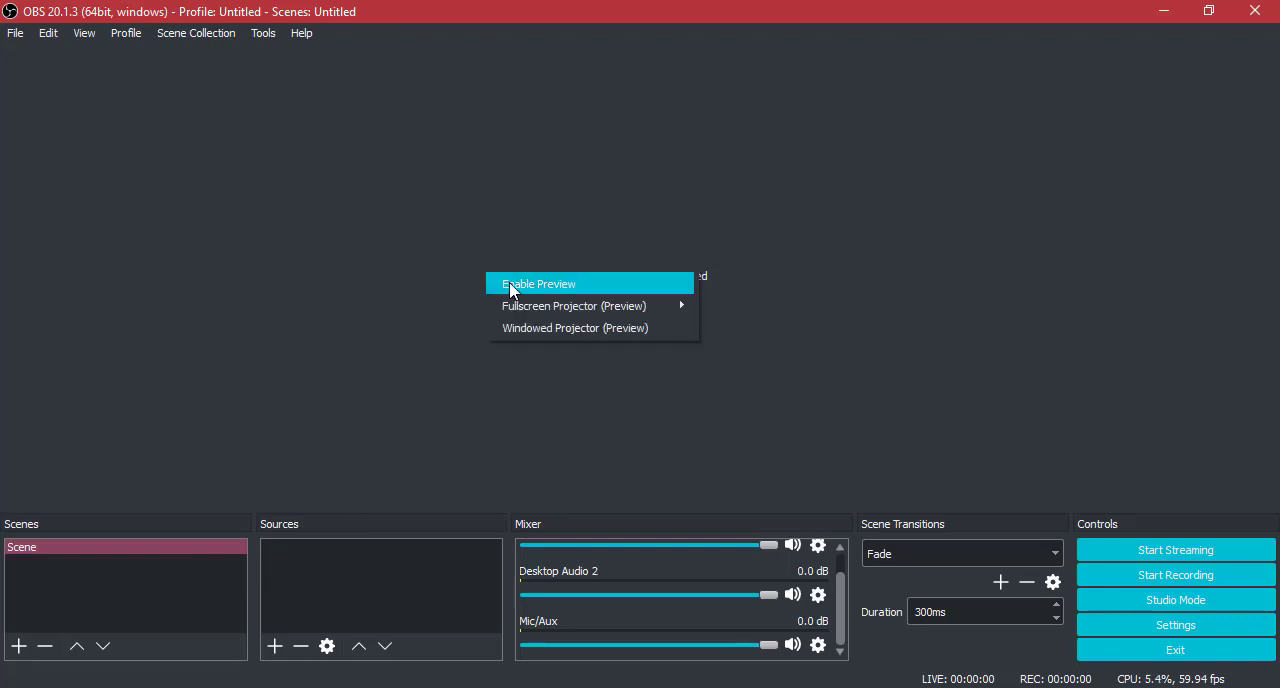
left_click(510, 290)
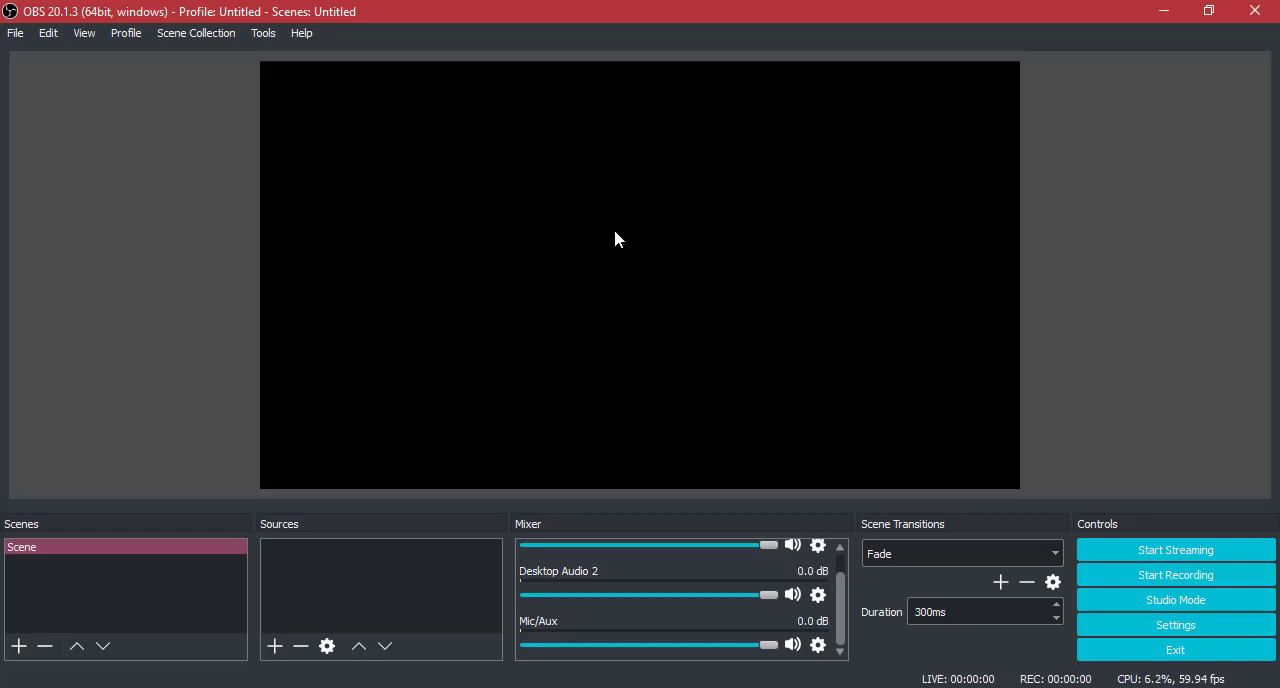
left_click(285, 648)
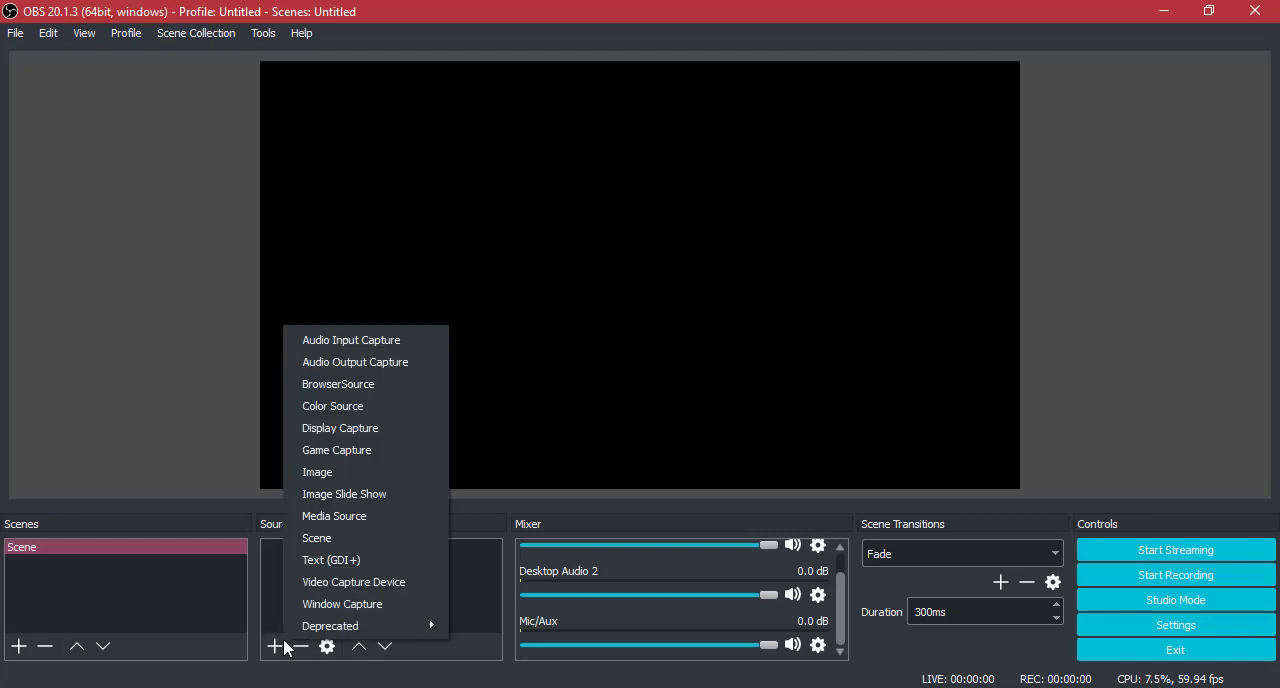
left_click(330, 433)
left_click(697, 491)
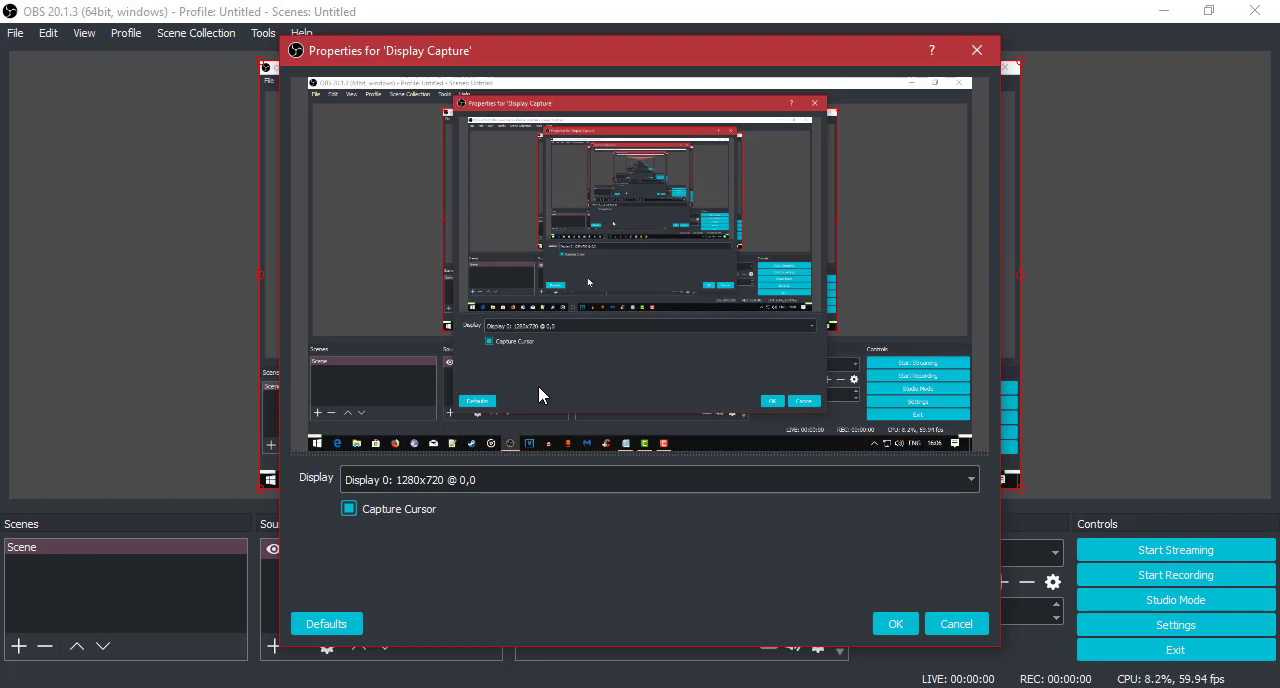
Configure the display capture to use Display 0: 1280x720 @ 0,0 with Capture Cursor enabled, and confirm its properties.
left_click(382, 507)
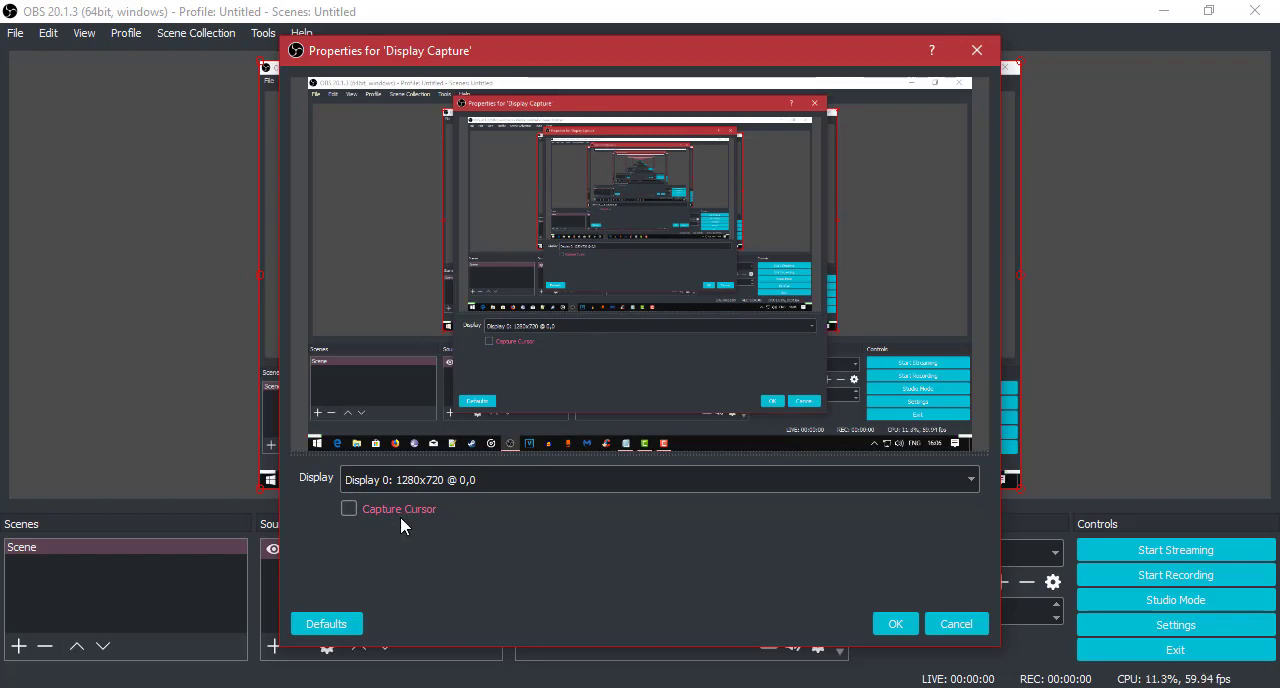
left_click(422, 512)
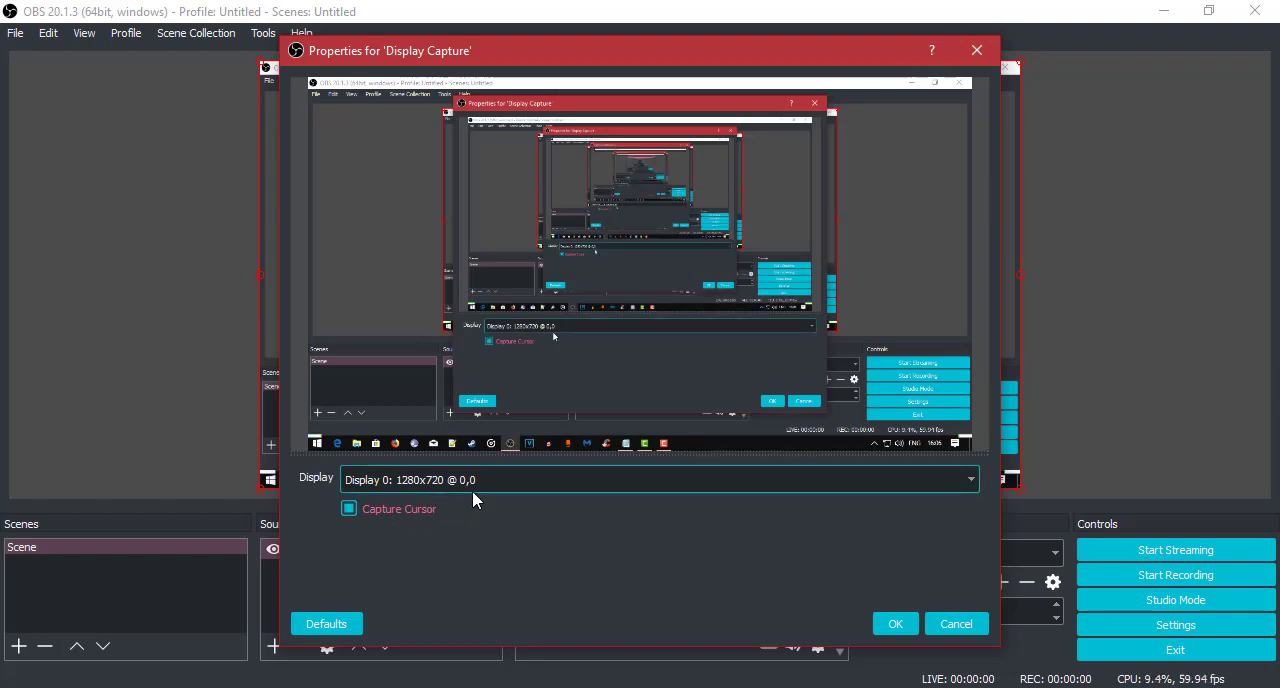
left_click(470, 488)
left_click(480, 502)
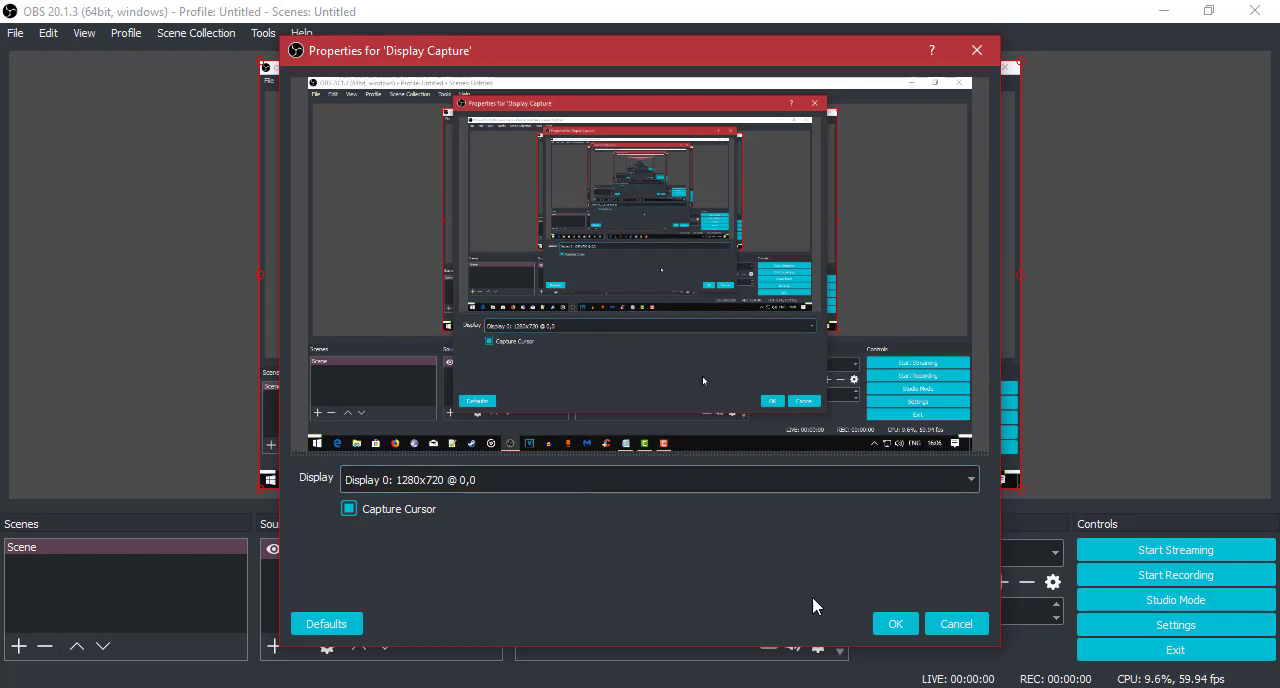
left_click(894, 624)
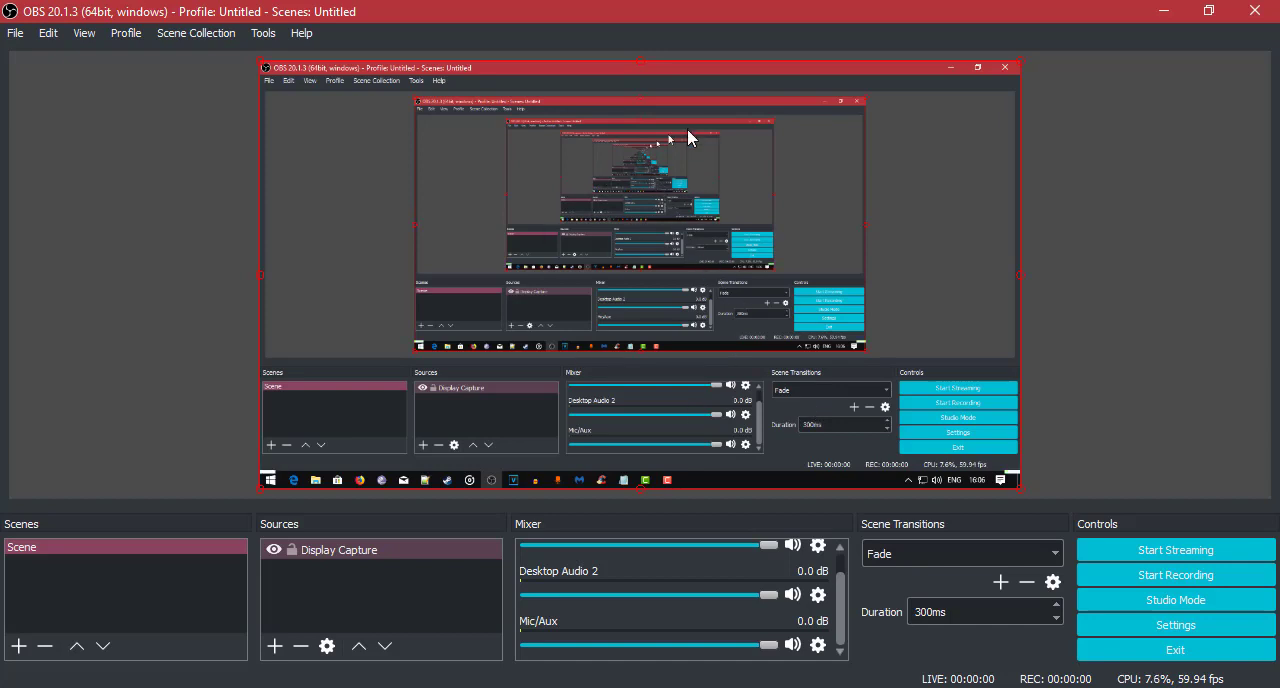
Open the program settings, move the dialog fully into view and keep English as the language.
left_click(1152, 615)
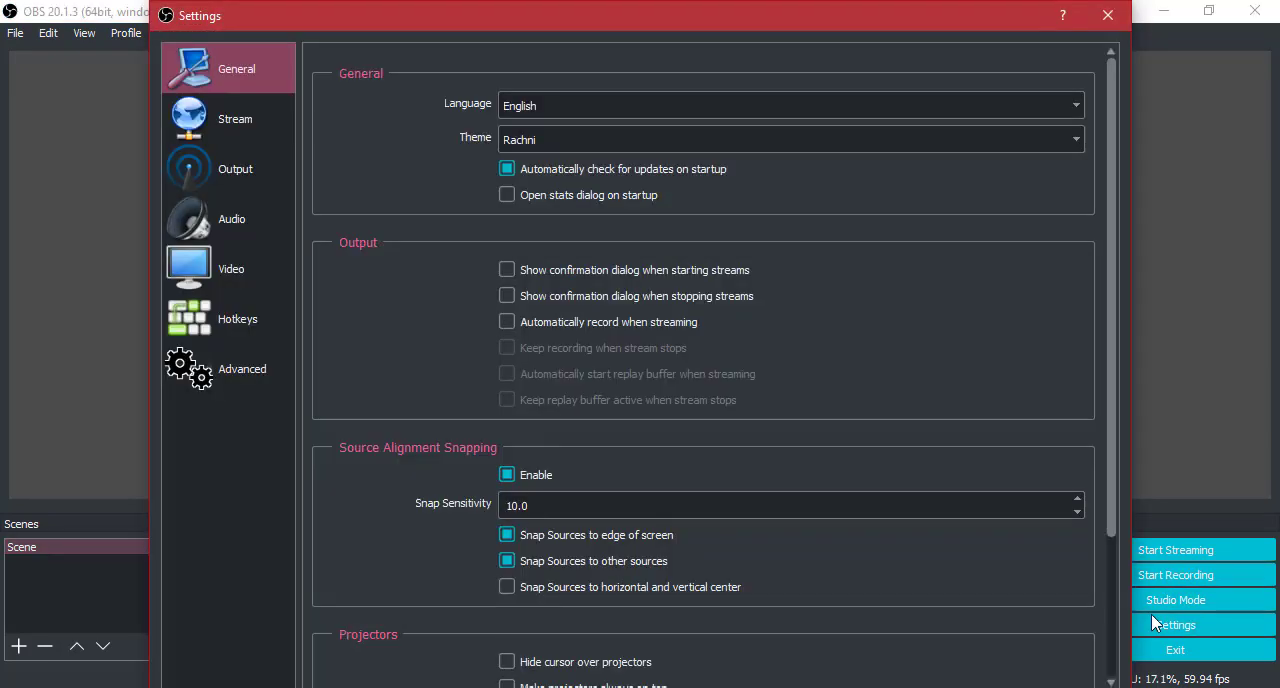
left_click_drag(154, 4, 356, 179)
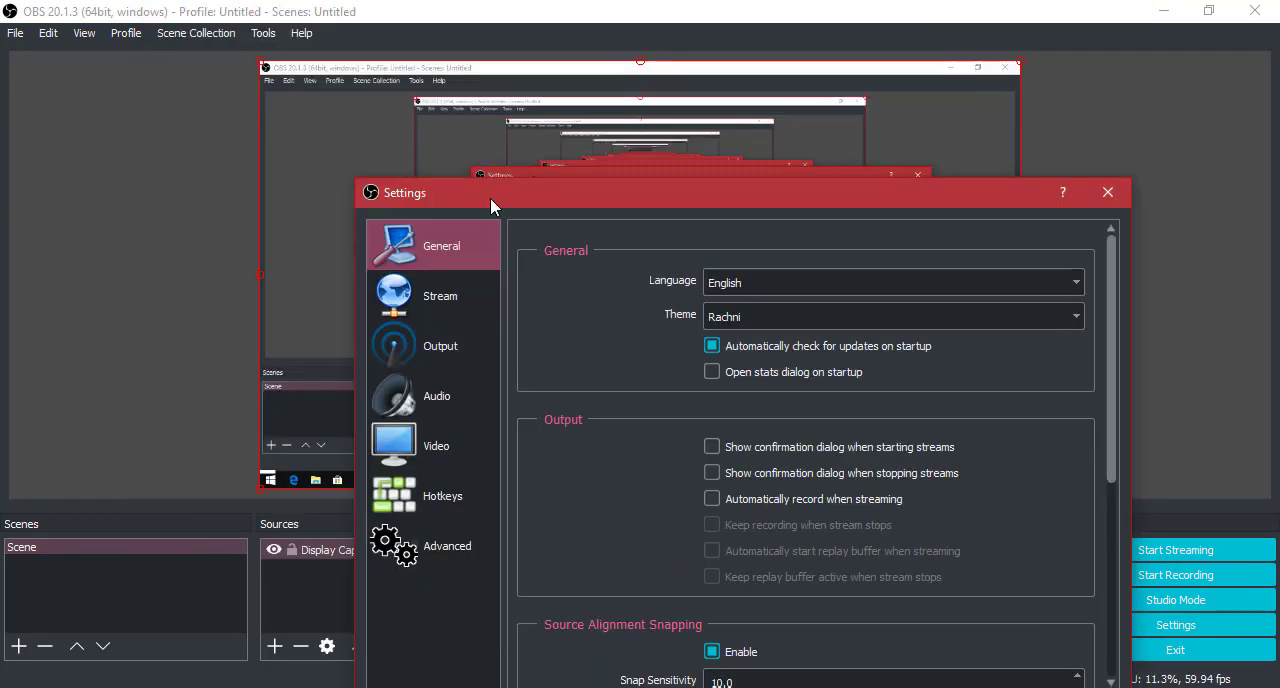
left_click_drag(592, 200, 450, 59)
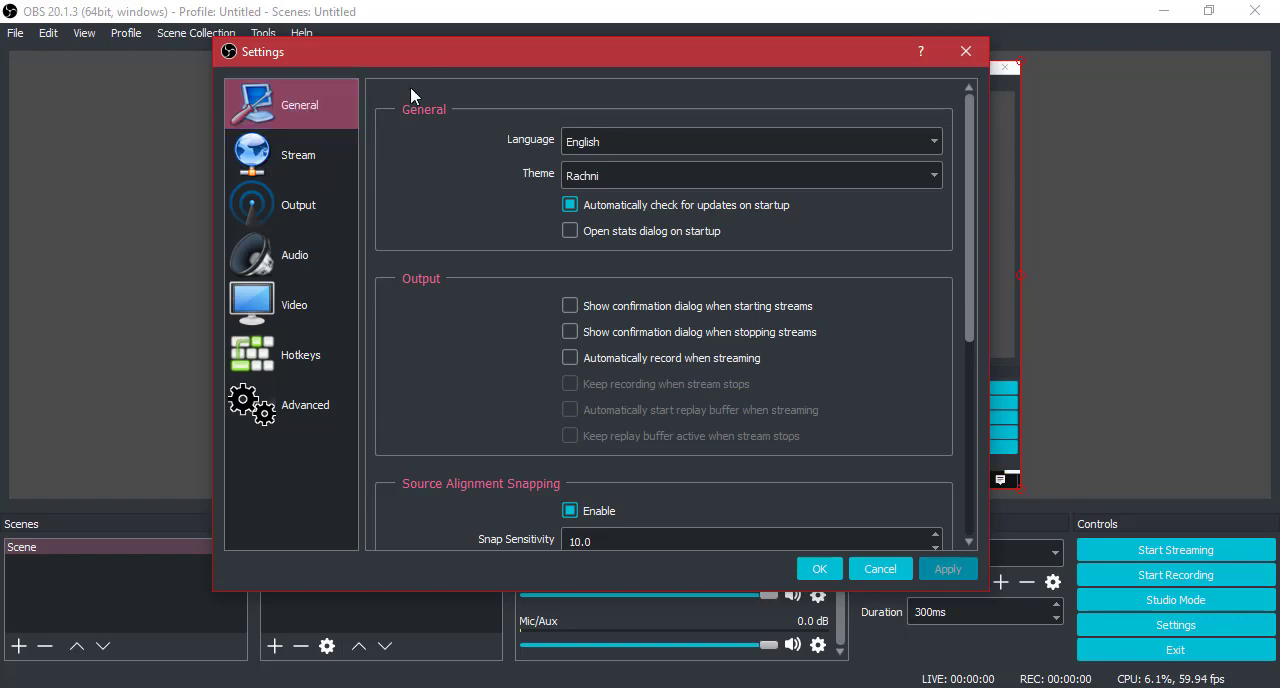
left_click(575, 145)
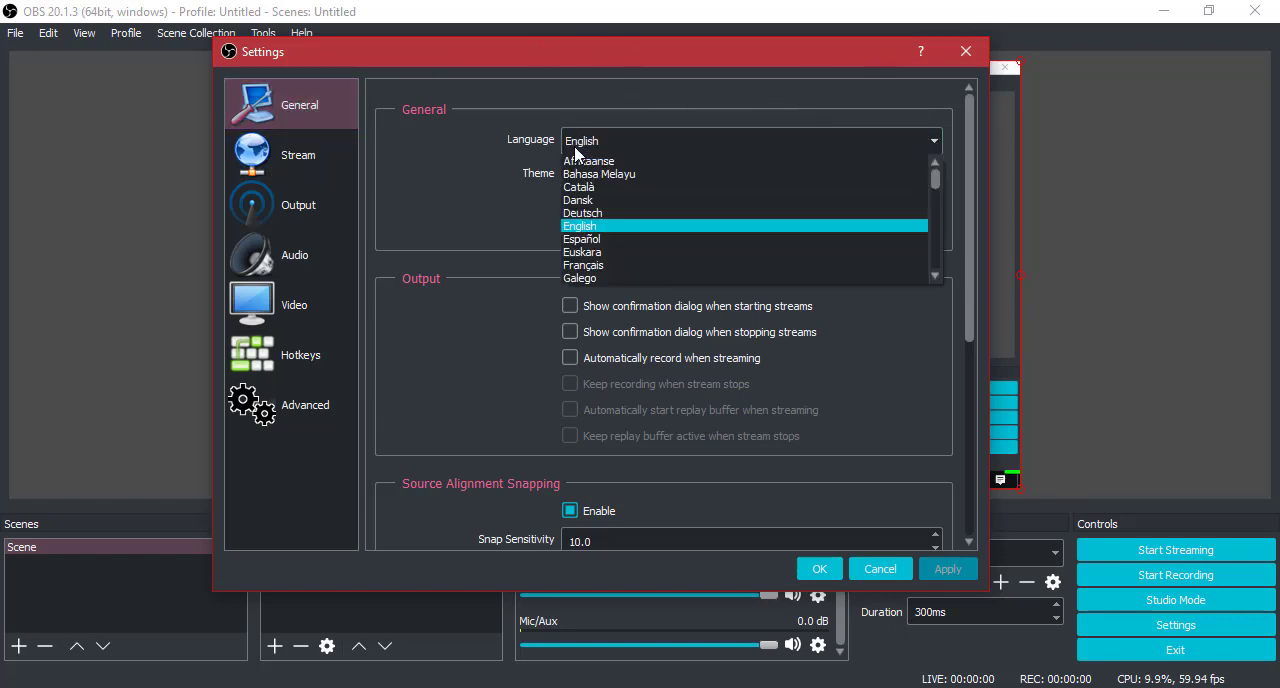
left_click(610, 138)
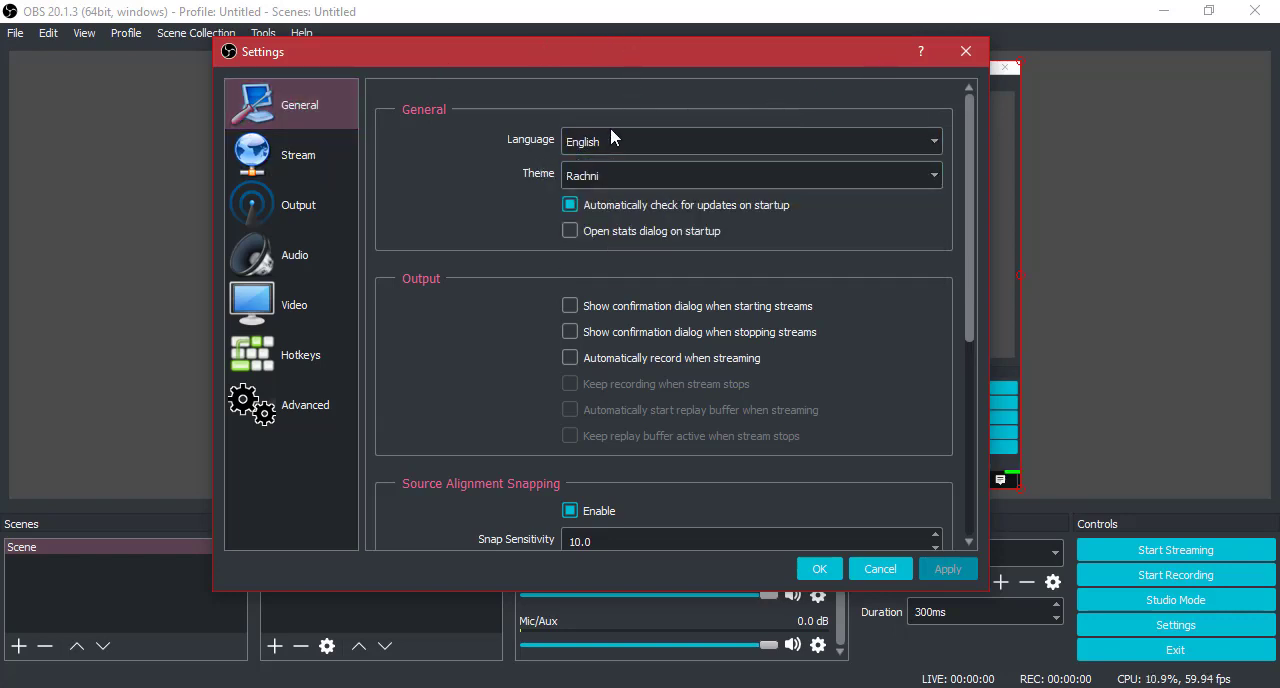
Set the interface theme to Default in the General settings.
left_click(605, 175)
left_click(605, 191)
left_click(650, 143)
left_click(636, 172)
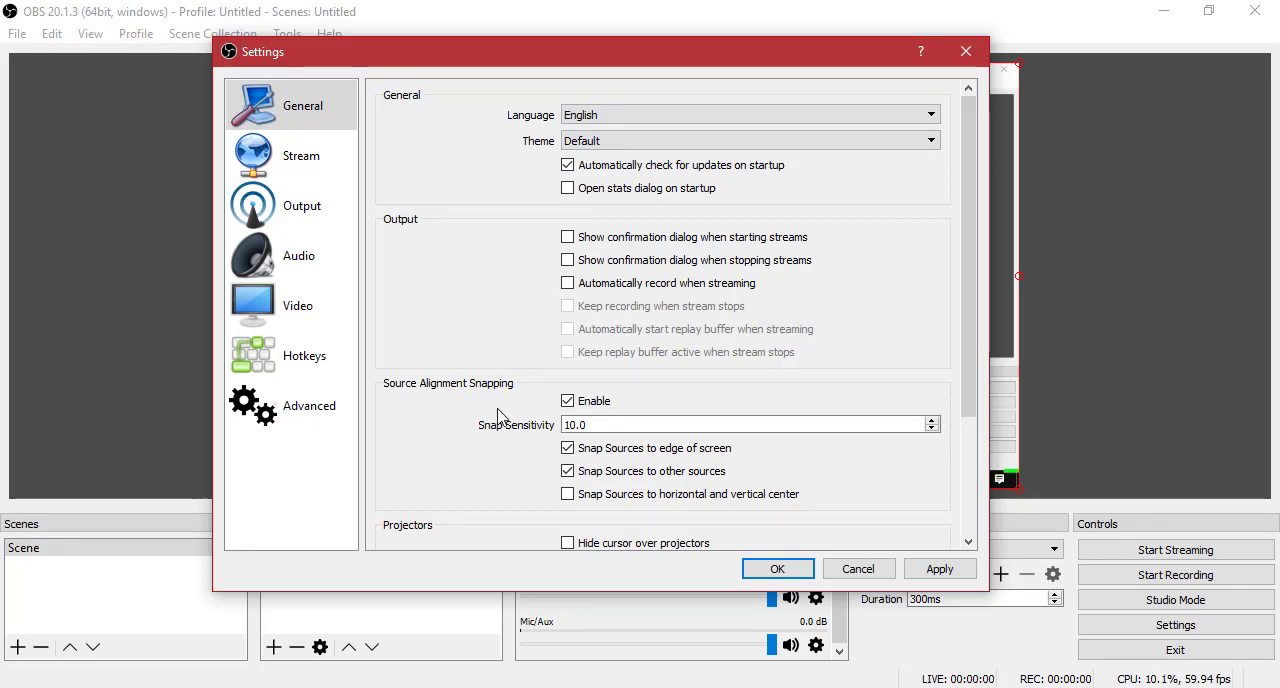
left_click_drag(494, 48, 773, 203)
left_click_drag(672, 213, 376, 71)
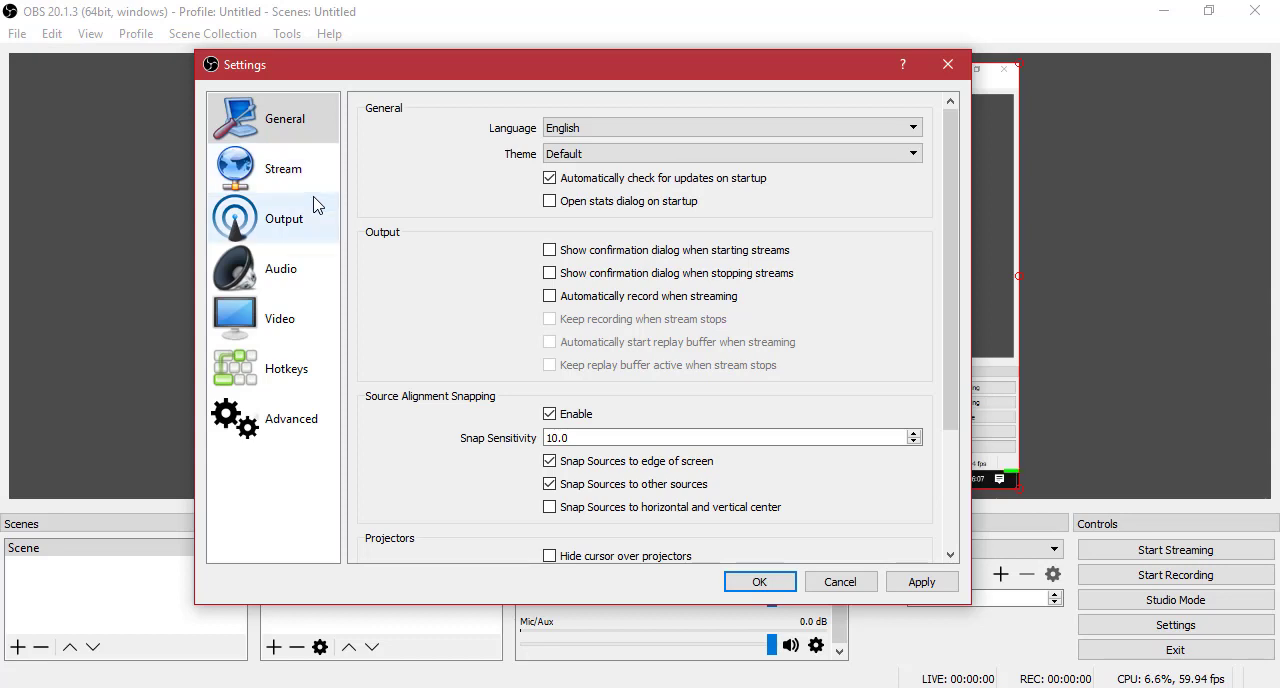
scroll(520, 246, "down", 1)
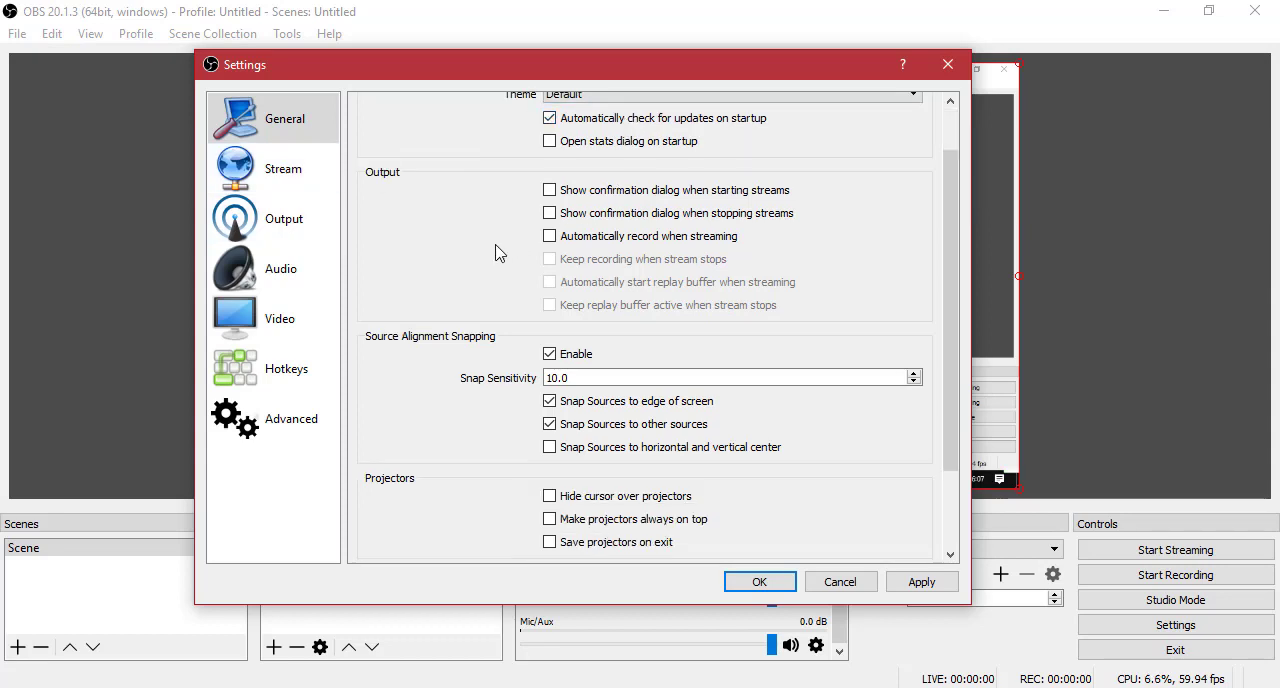
scroll(389, 240, "down", 2)
scroll(389, 240, "up", 3)
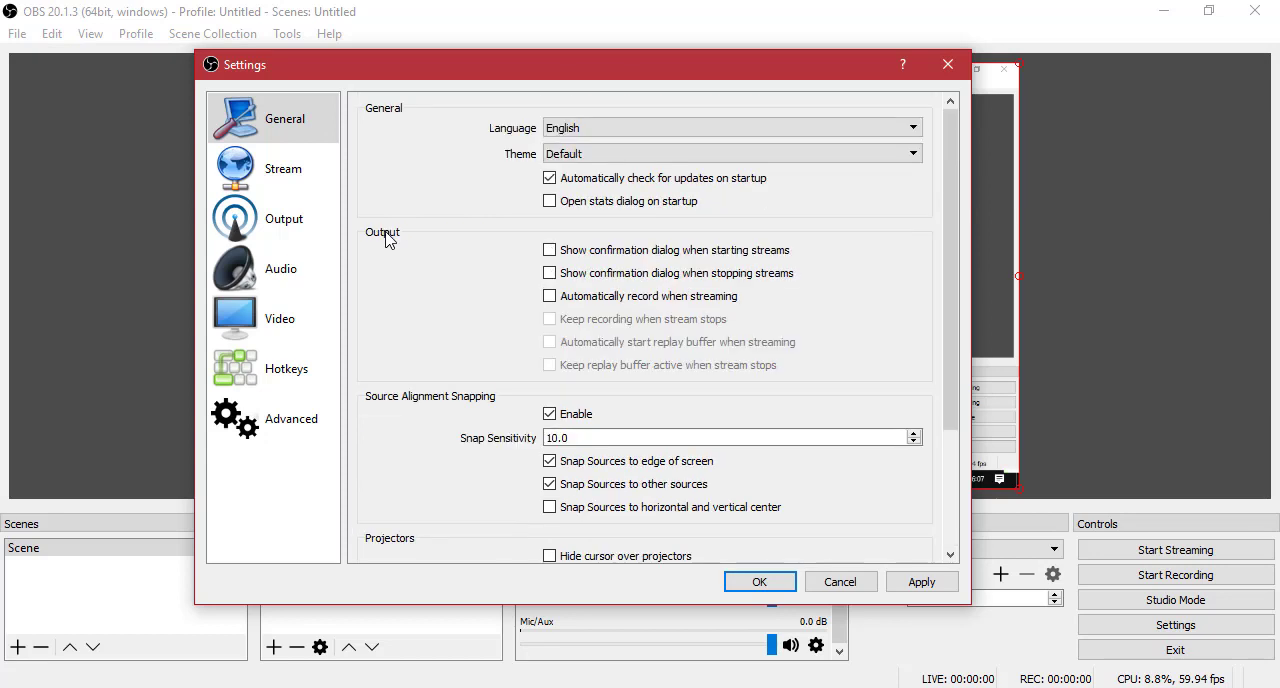
Open the Output settings, view the Simple output mode and set the output mode back to Advanced.
left_click(295, 221)
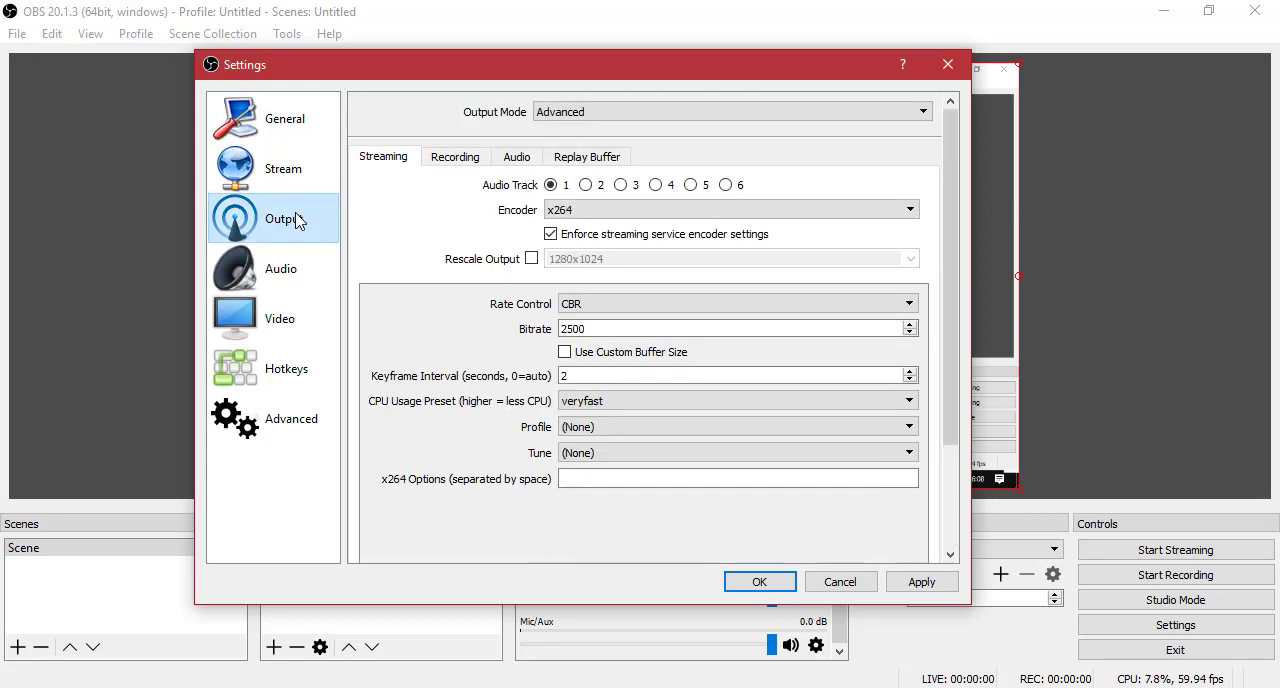
left_click(598, 112)
left_click(601, 128)
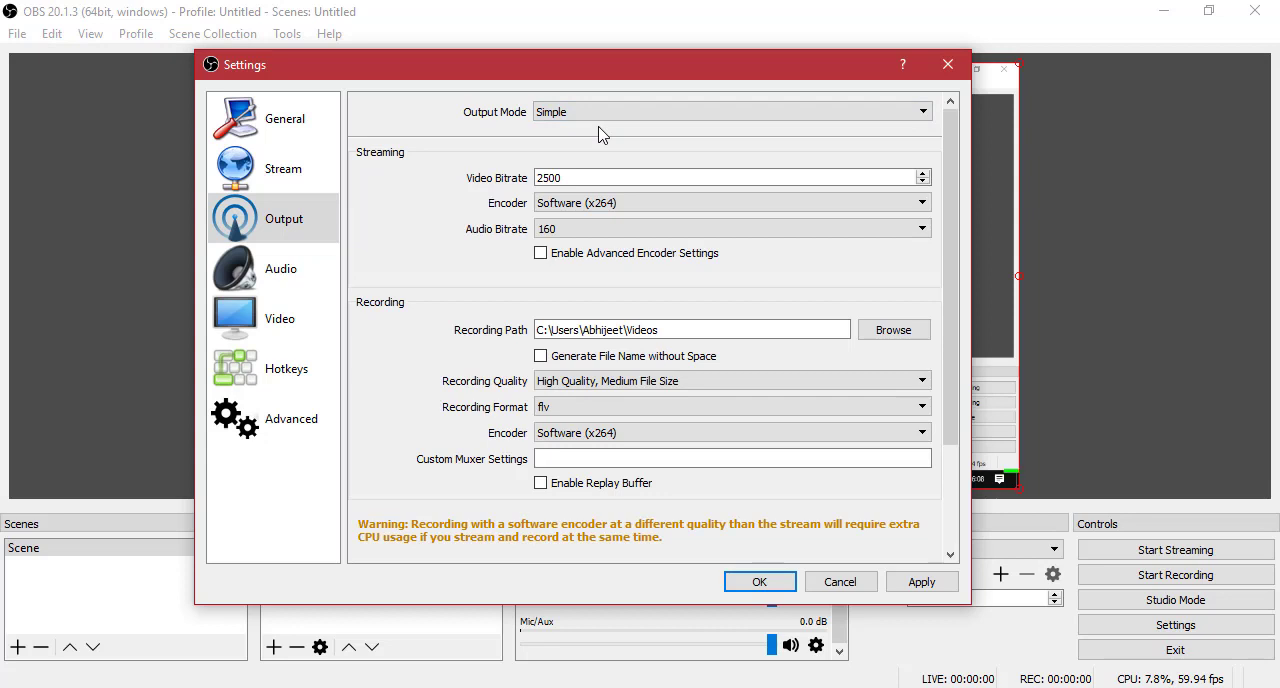
left_click(611, 110)
left_click(612, 142)
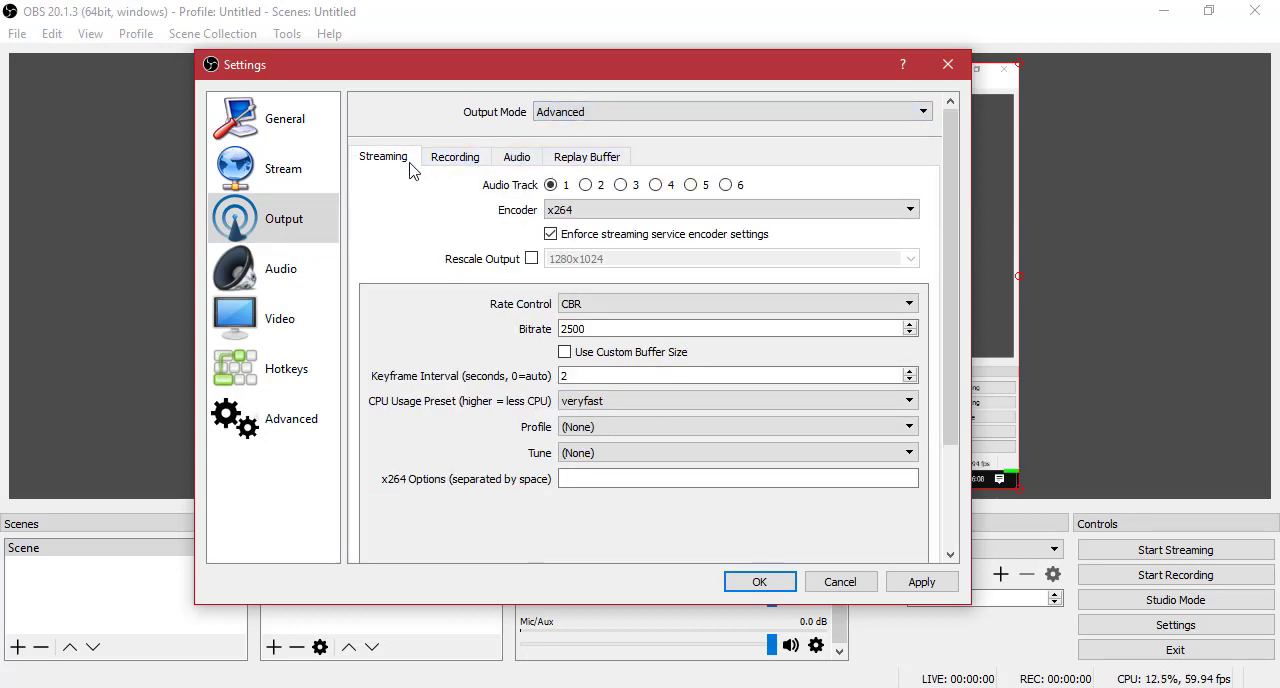
Keep the recording type as Standard in the recording output settings, and open the recording directory chooser and dismiss it.
left_click(443, 160)
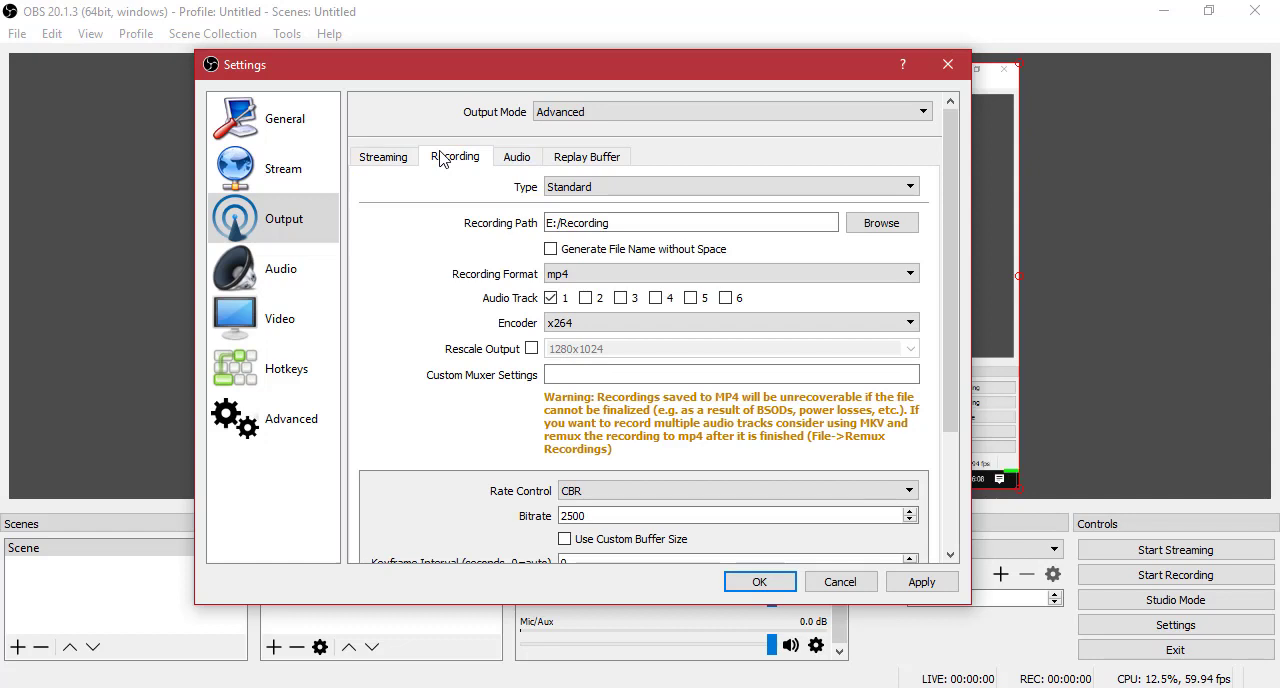
left_click(582, 192)
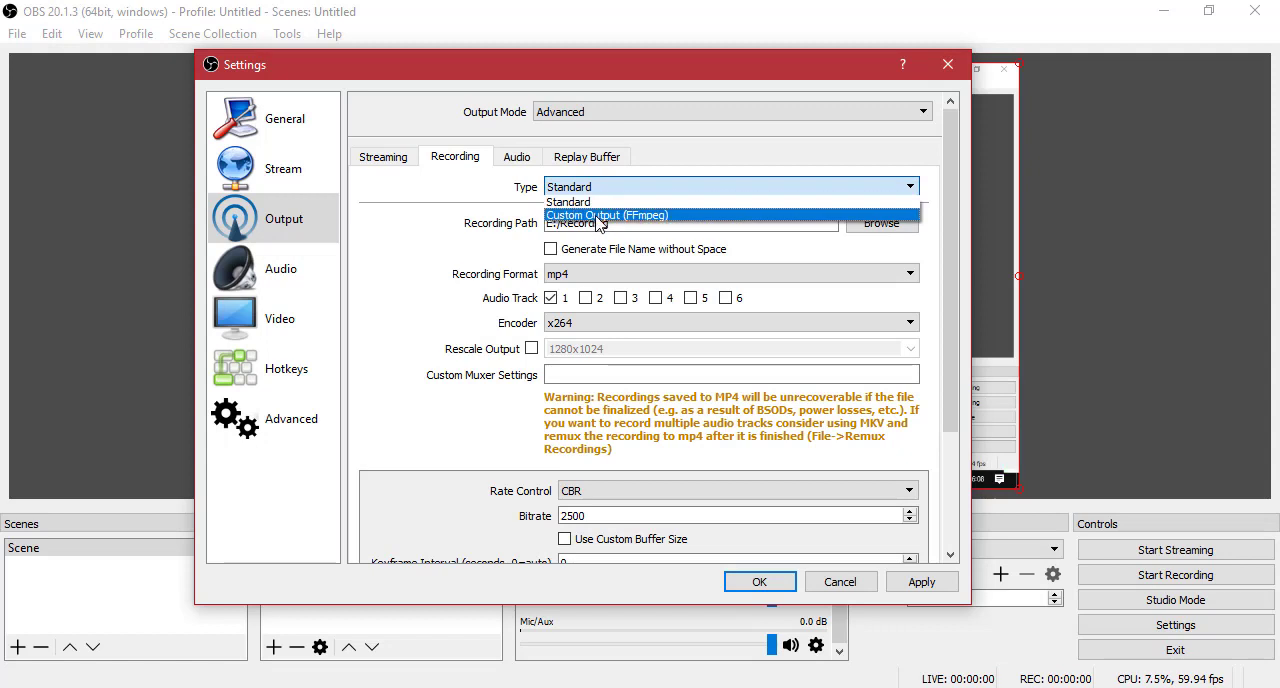
left_click(614, 204)
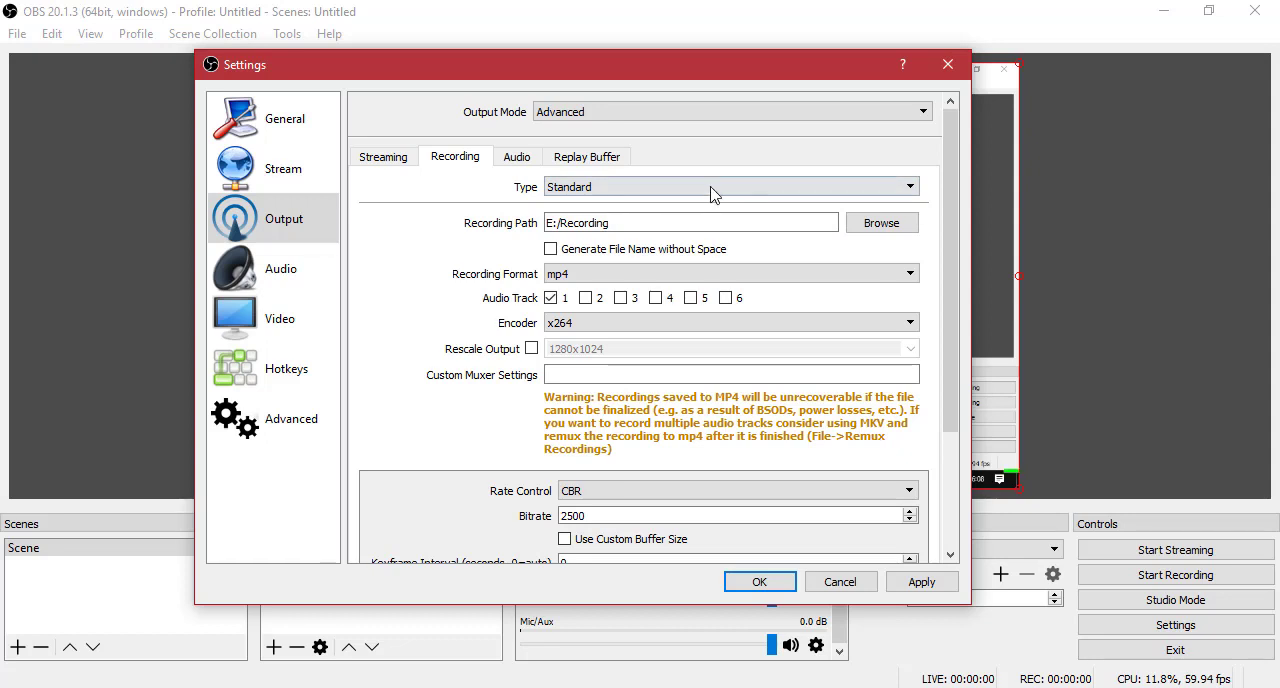
left_click(905, 222)
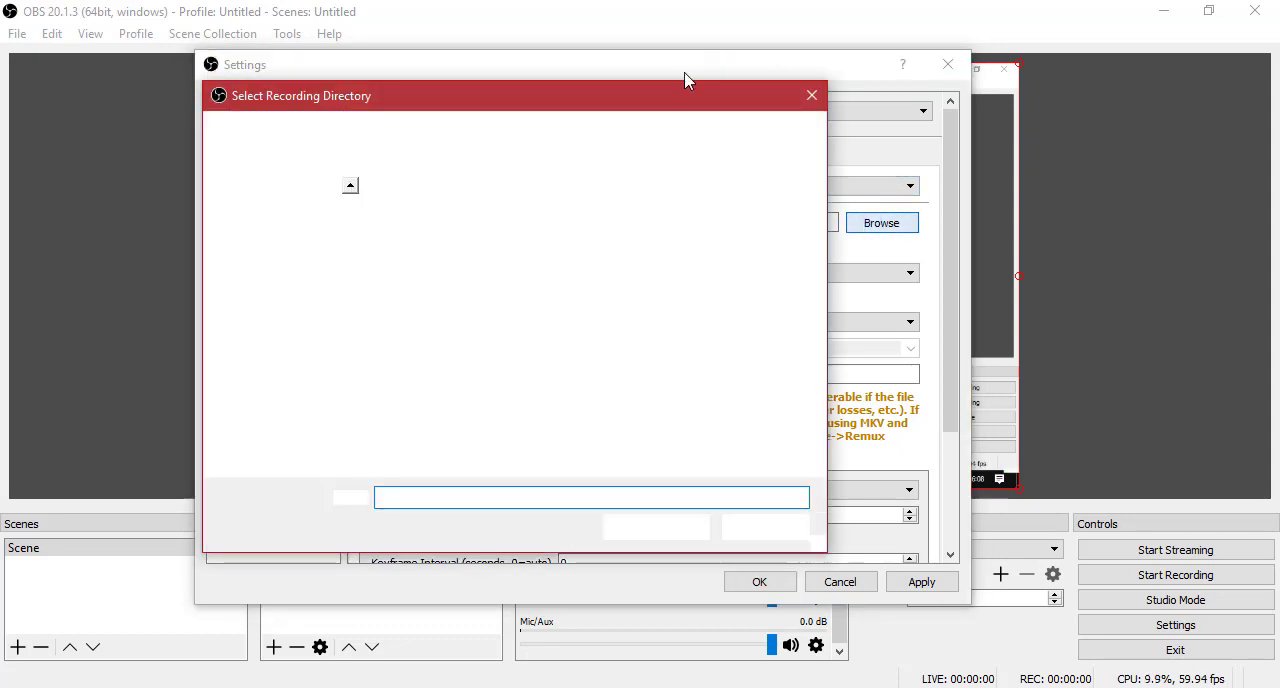
left_click(809, 101)
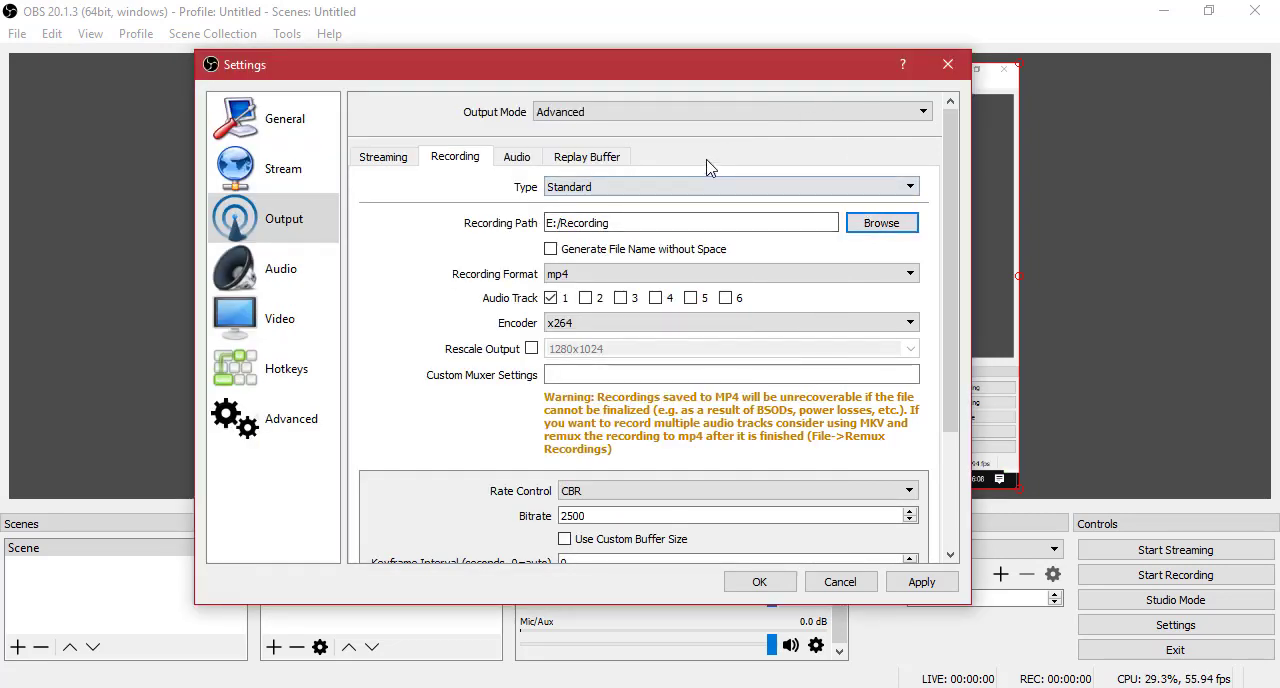
Choose mp4 as the recording format.
left_click(594, 276)
left_click(598, 278)
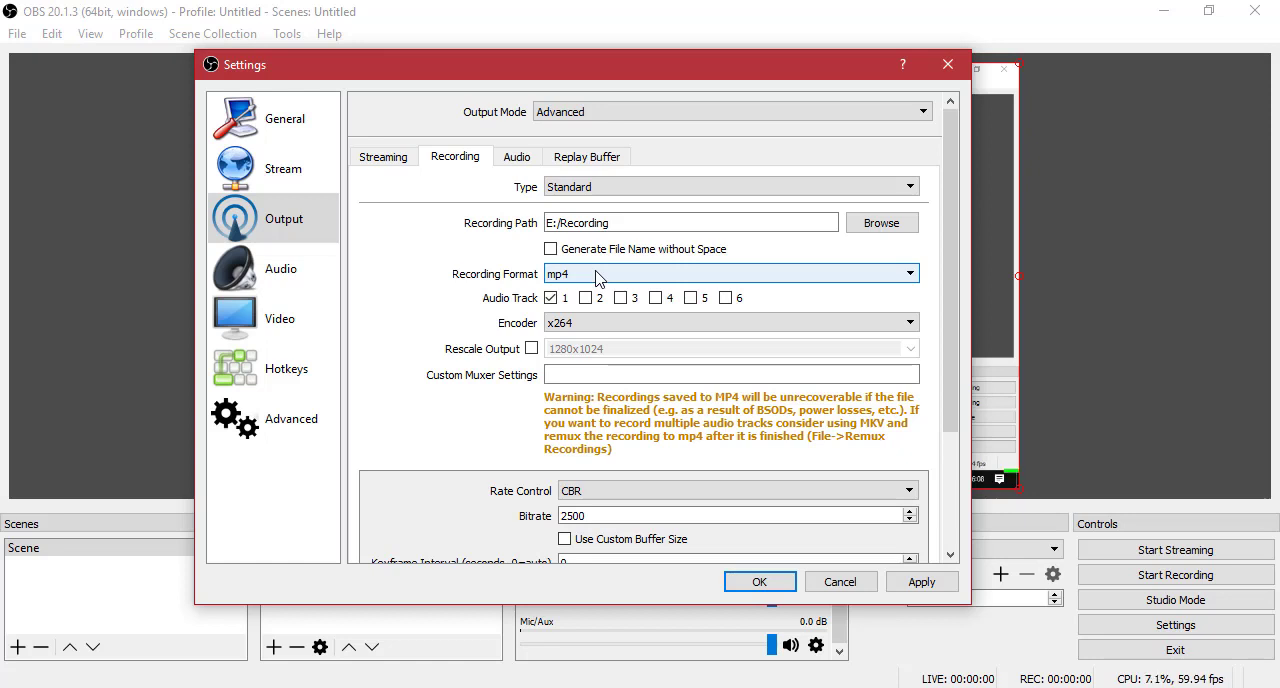
left_click(598, 278)
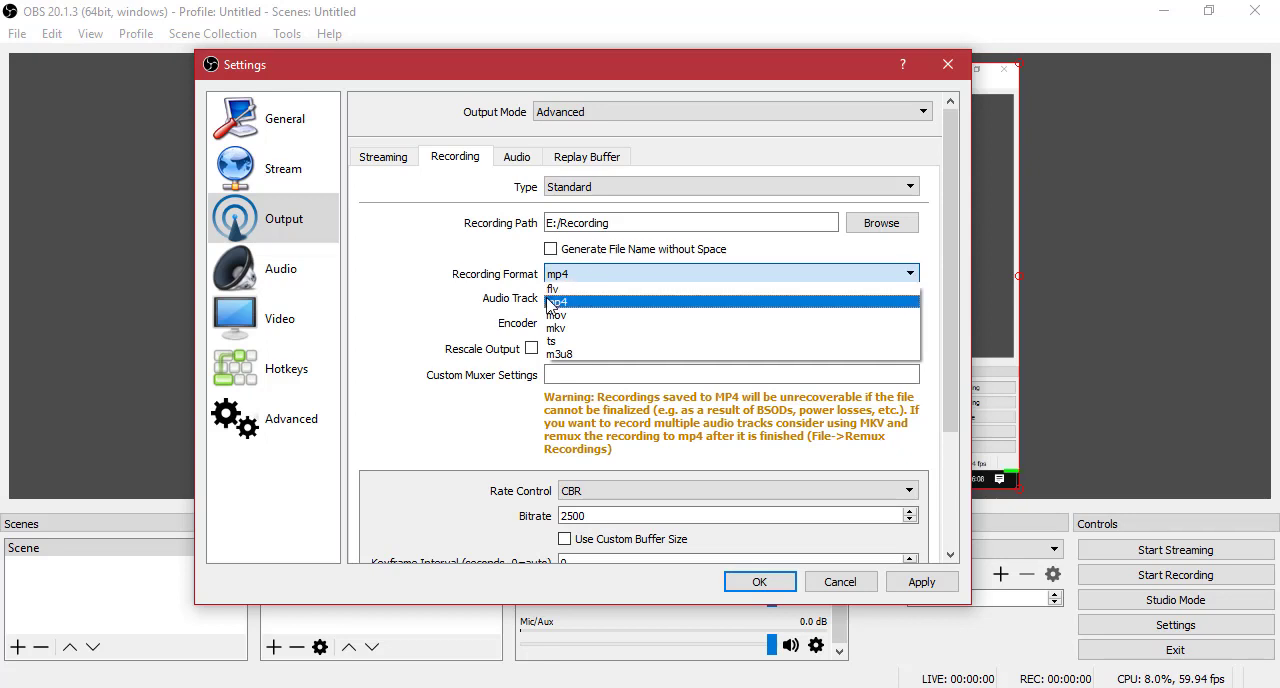
left_click(600, 301)
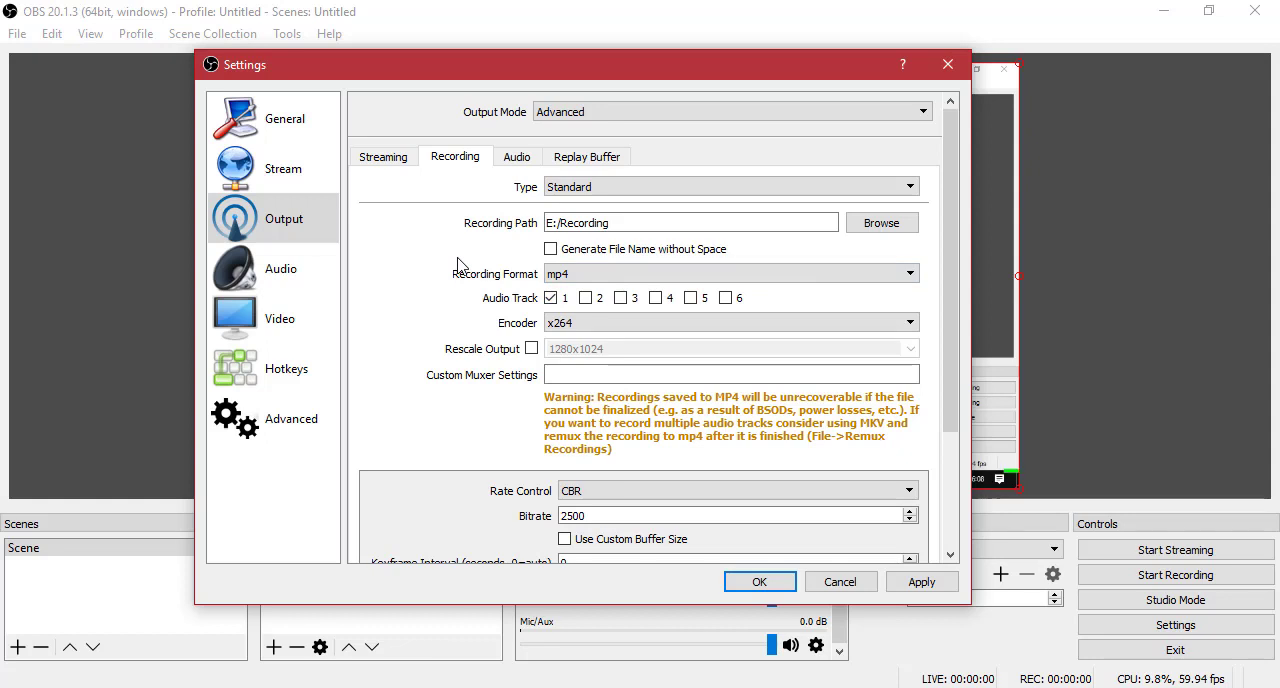
Keep x264 as the encoder in the recording output settings.
left_click(628, 327)
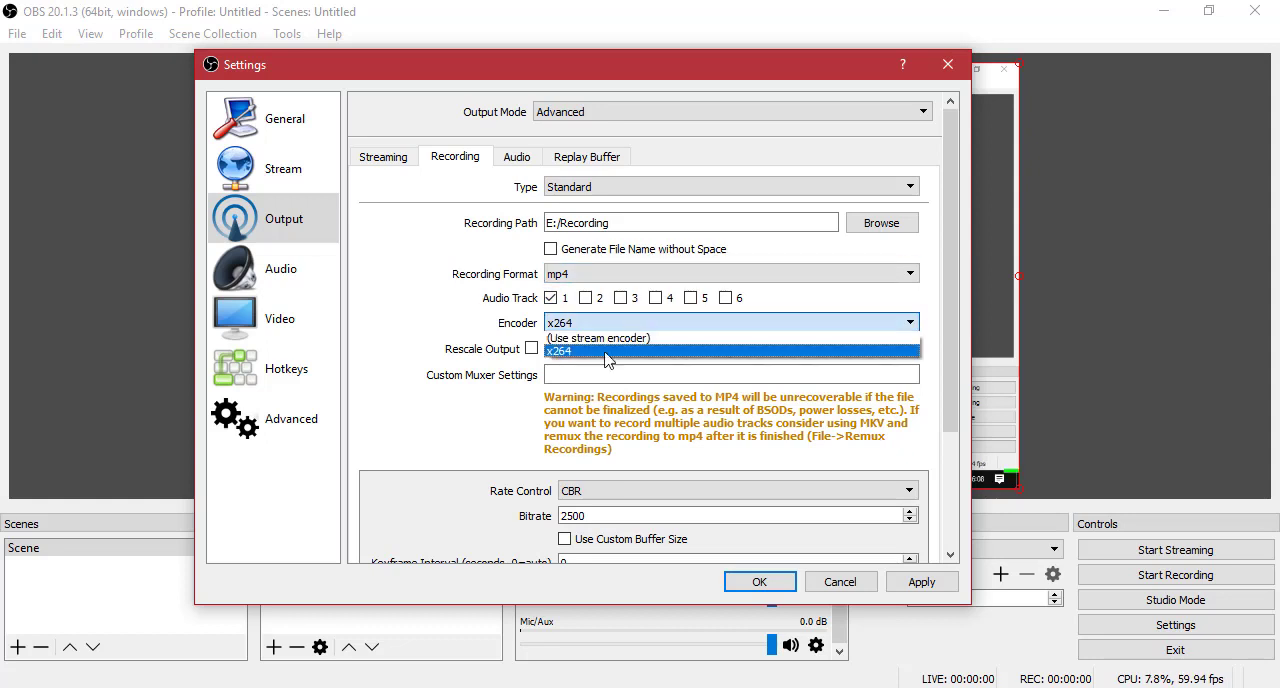
left_click(603, 352)
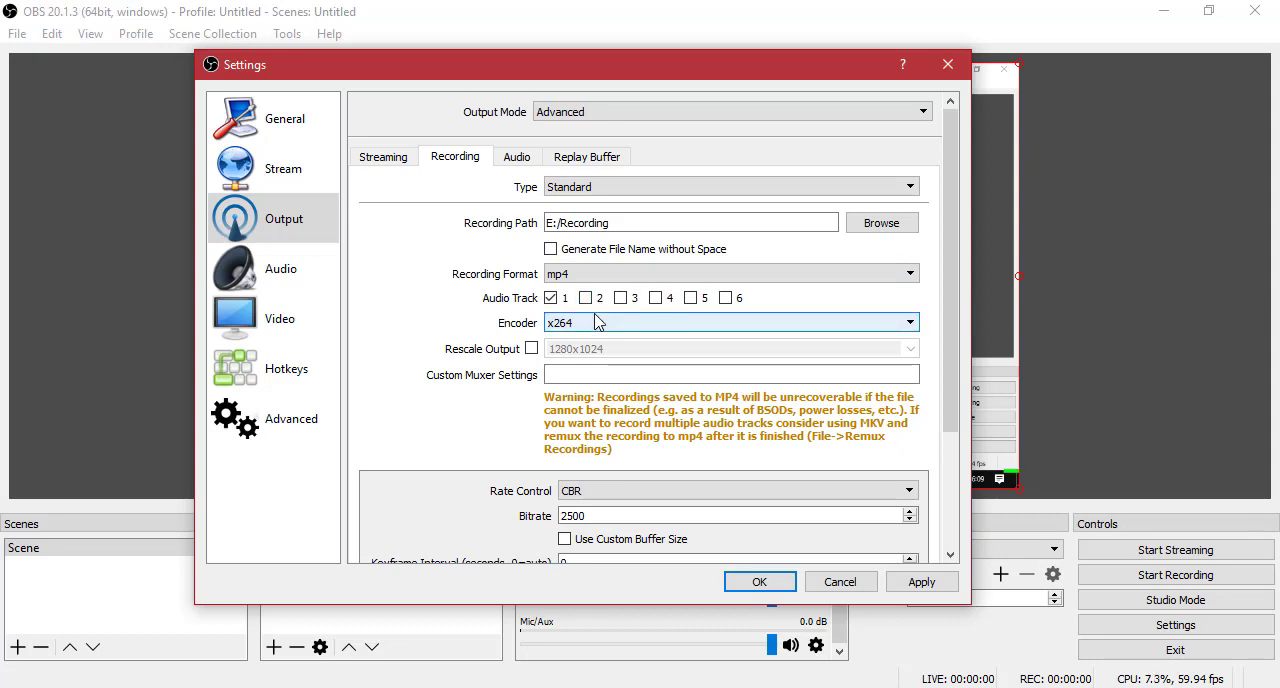
left_click(597, 321)
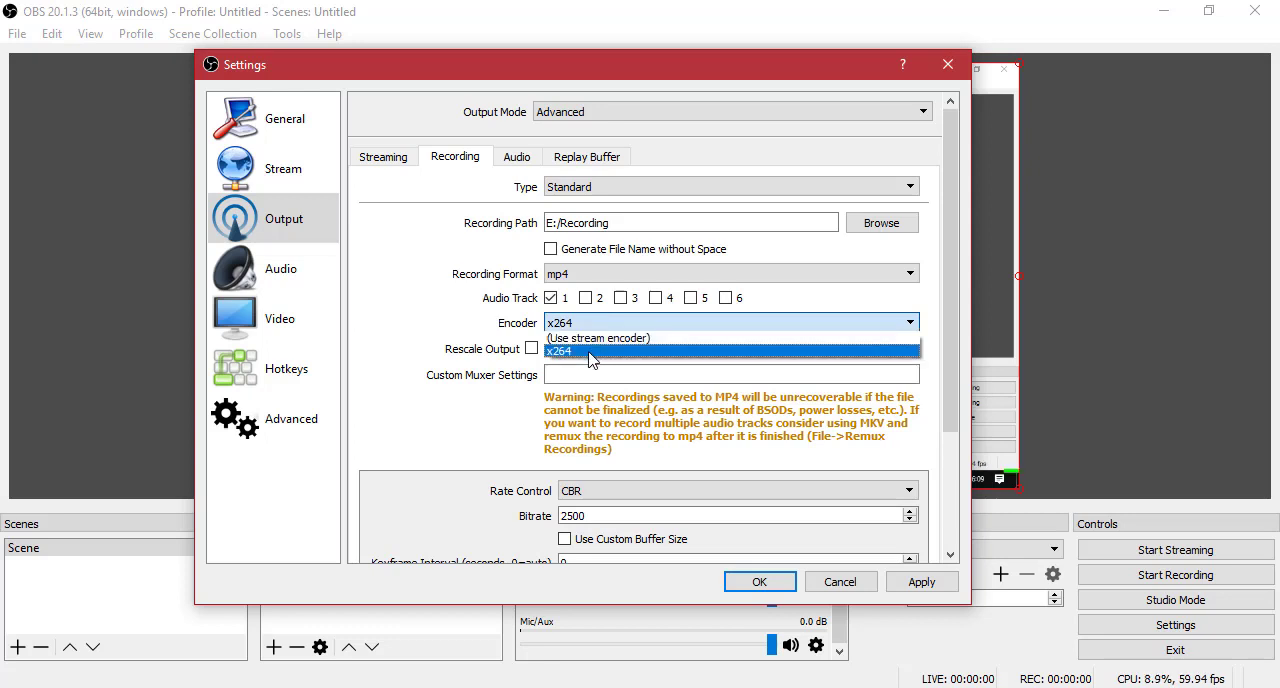
left_click(590, 352)
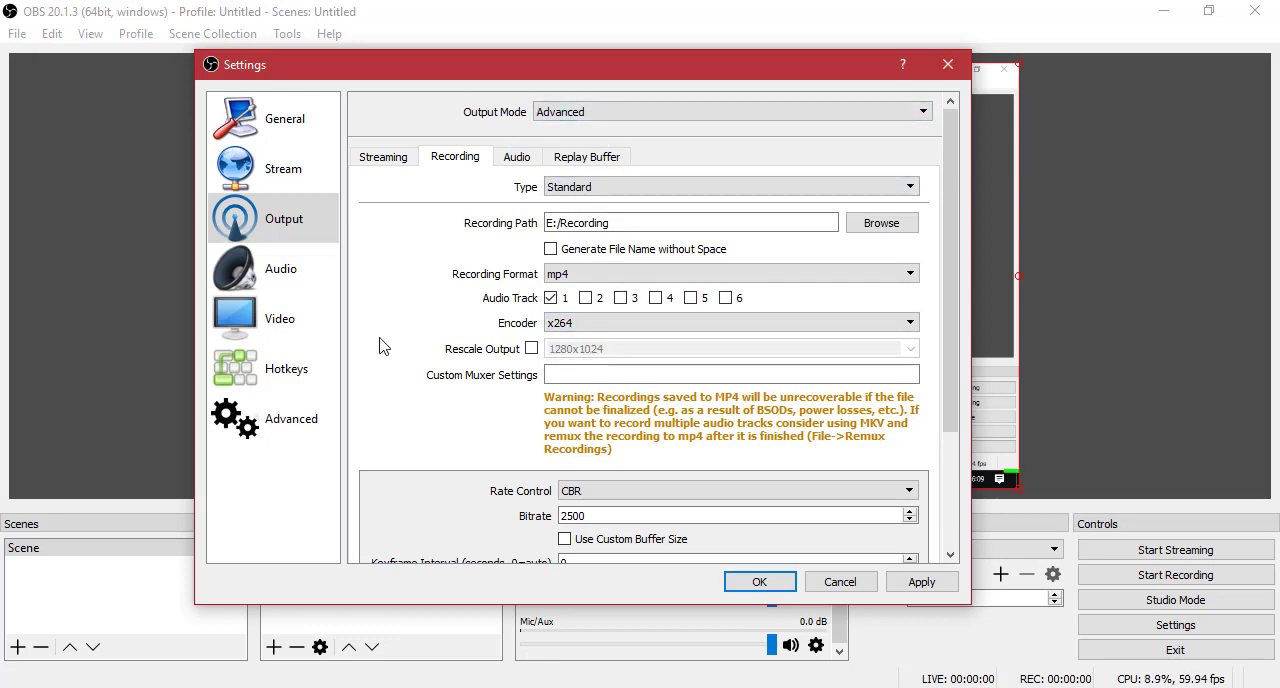
Keep CBR as the rate control for the x264 recording encoder.
scroll(390, 338, "down", 3)
scroll(433, 236, "up", 2)
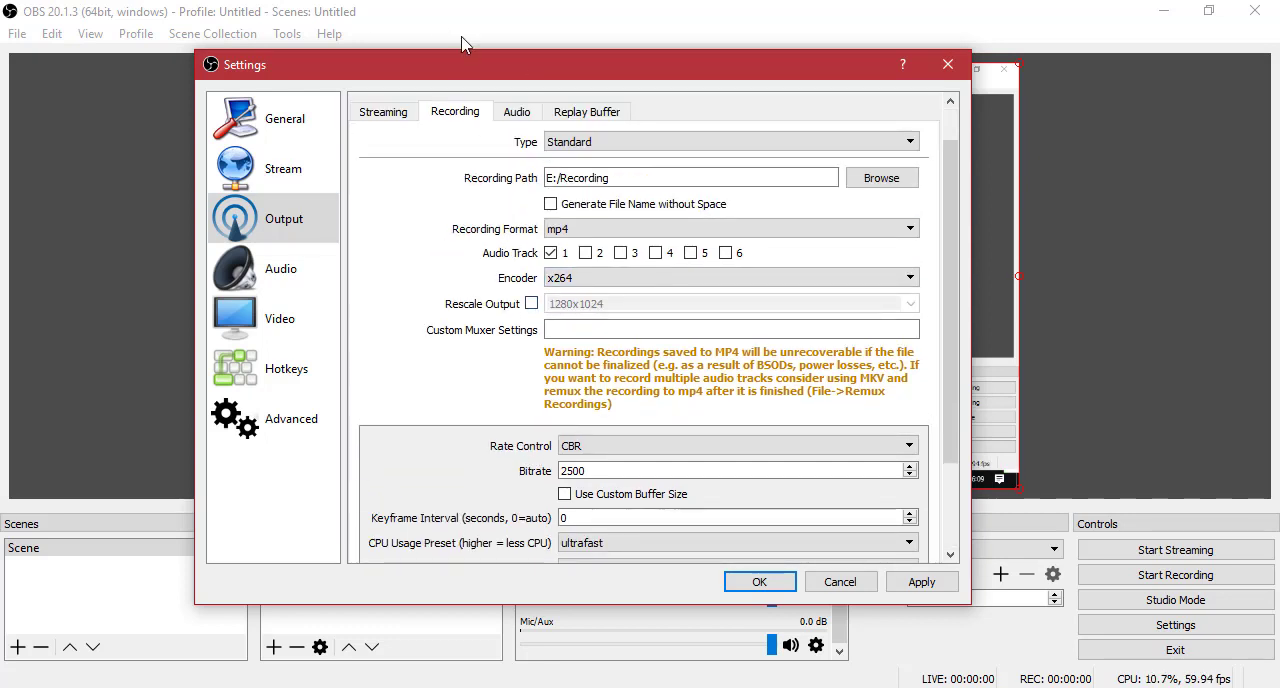
scroll(433, 236, "down", 2)
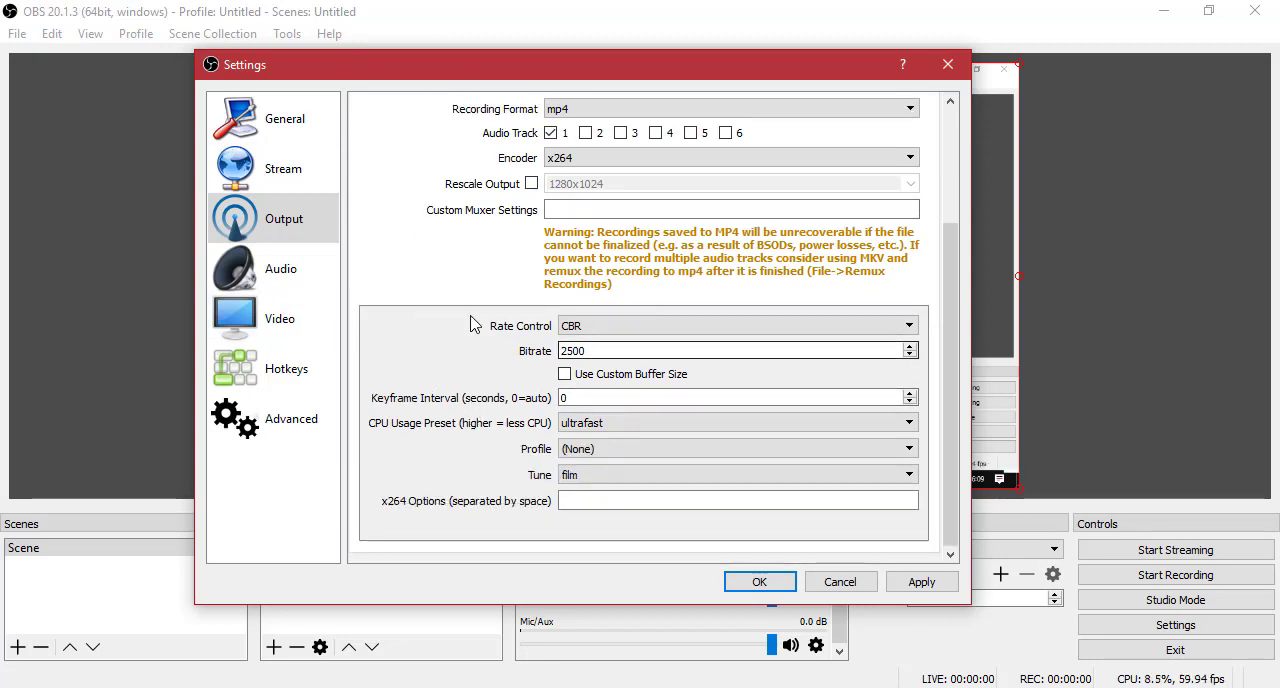
left_click(586, 328)
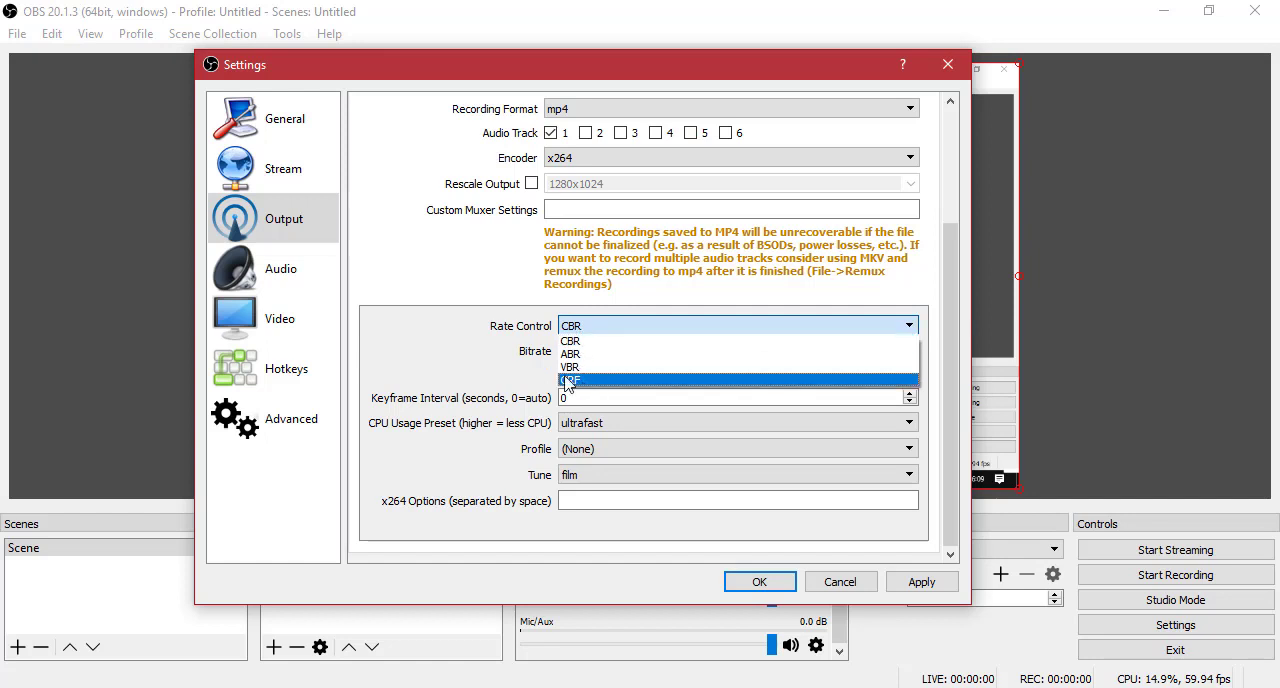
left_click(645, 341)
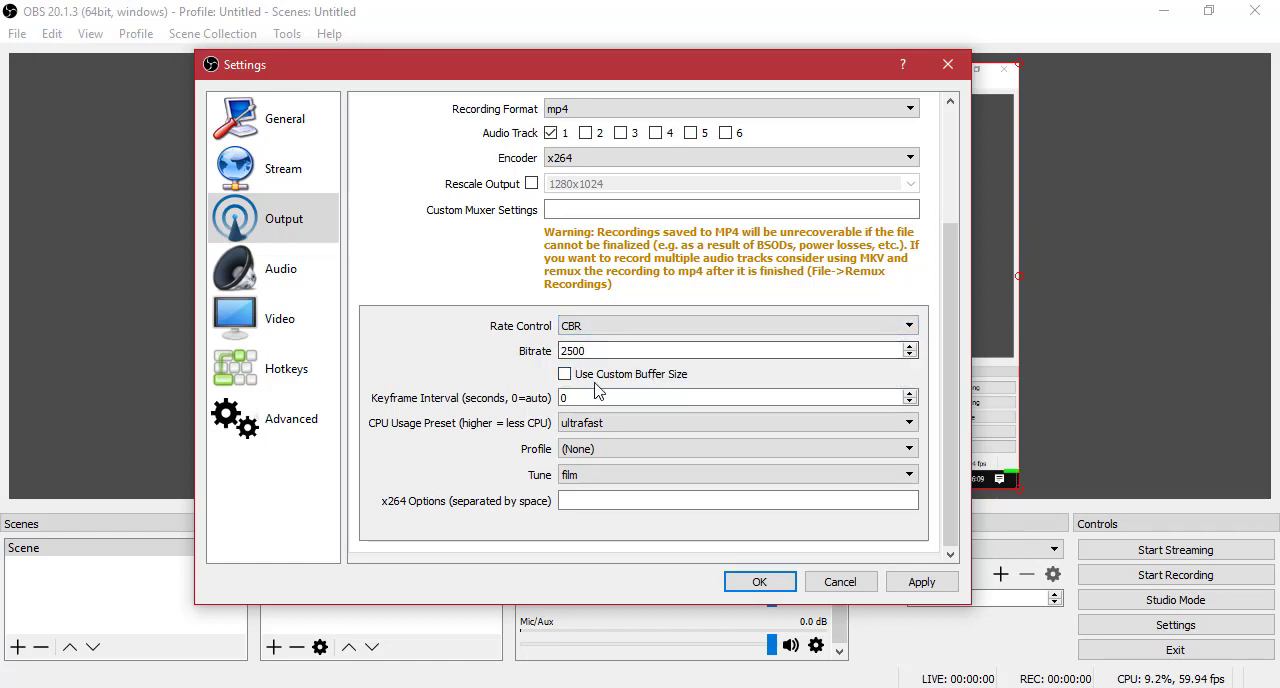
Set the recording bitrate to 5000.
left_click_drag(648, 349, 506, 332)
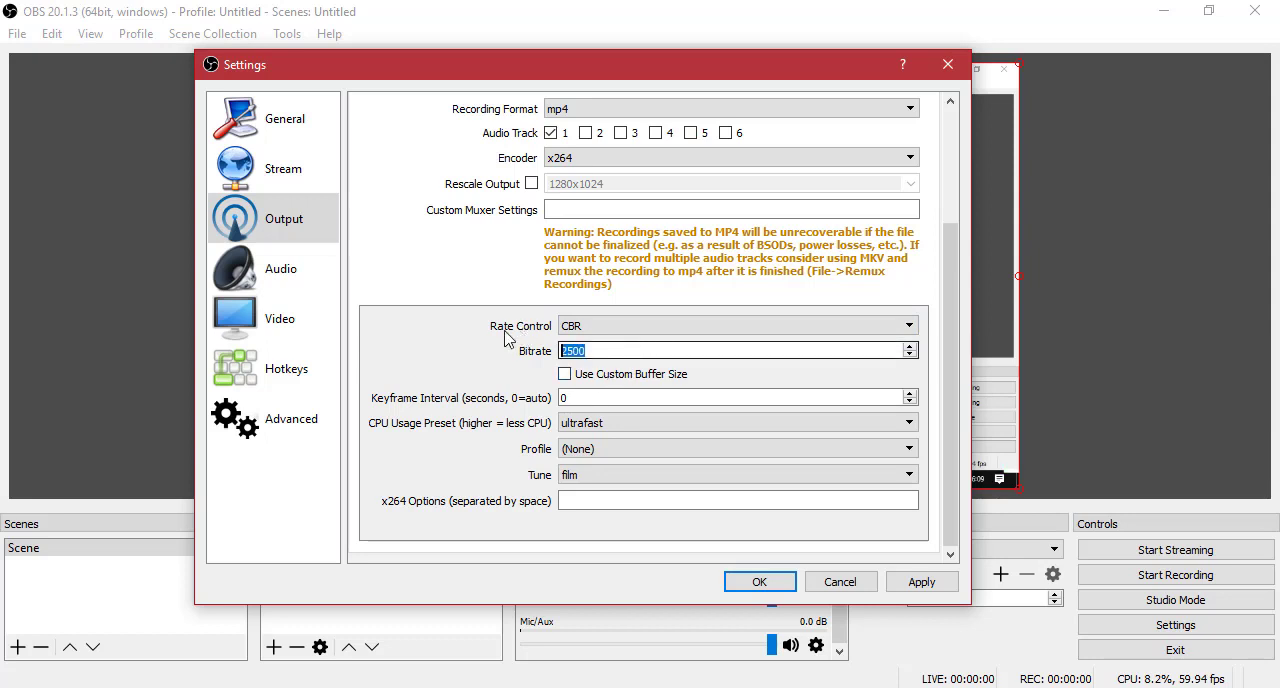
left_click(454, 339)
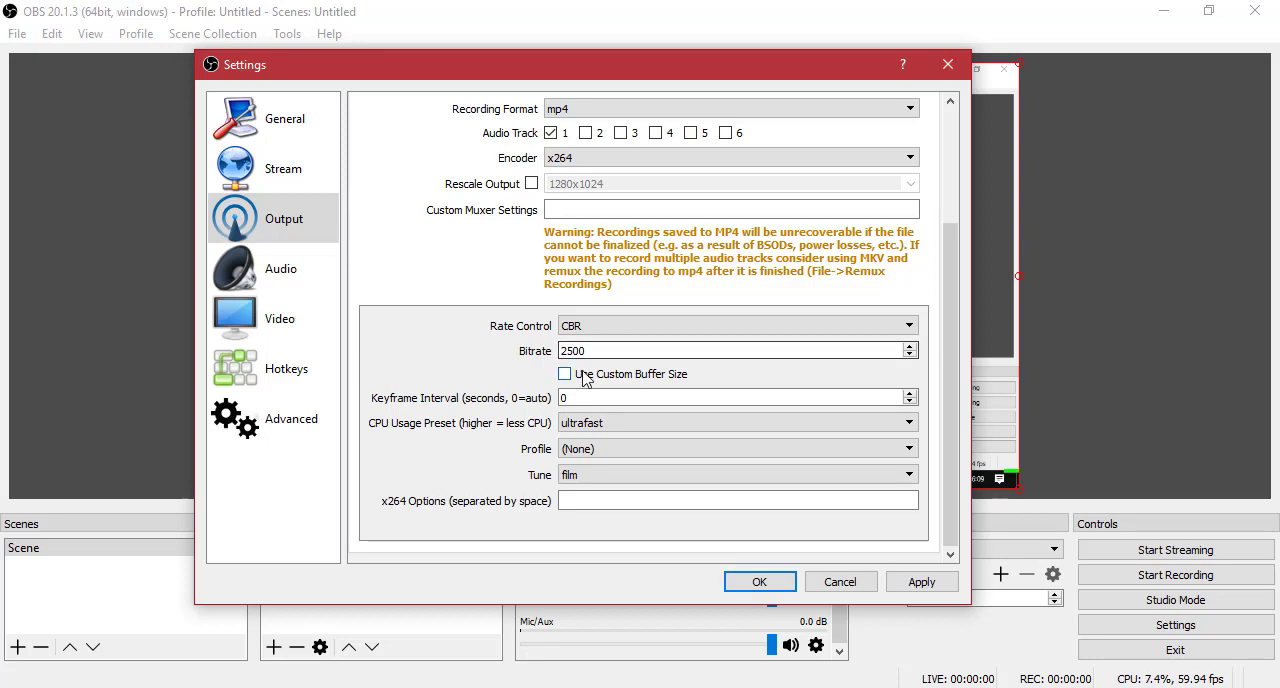
left_click_drag(620, 350, 397, 361)
type("4")
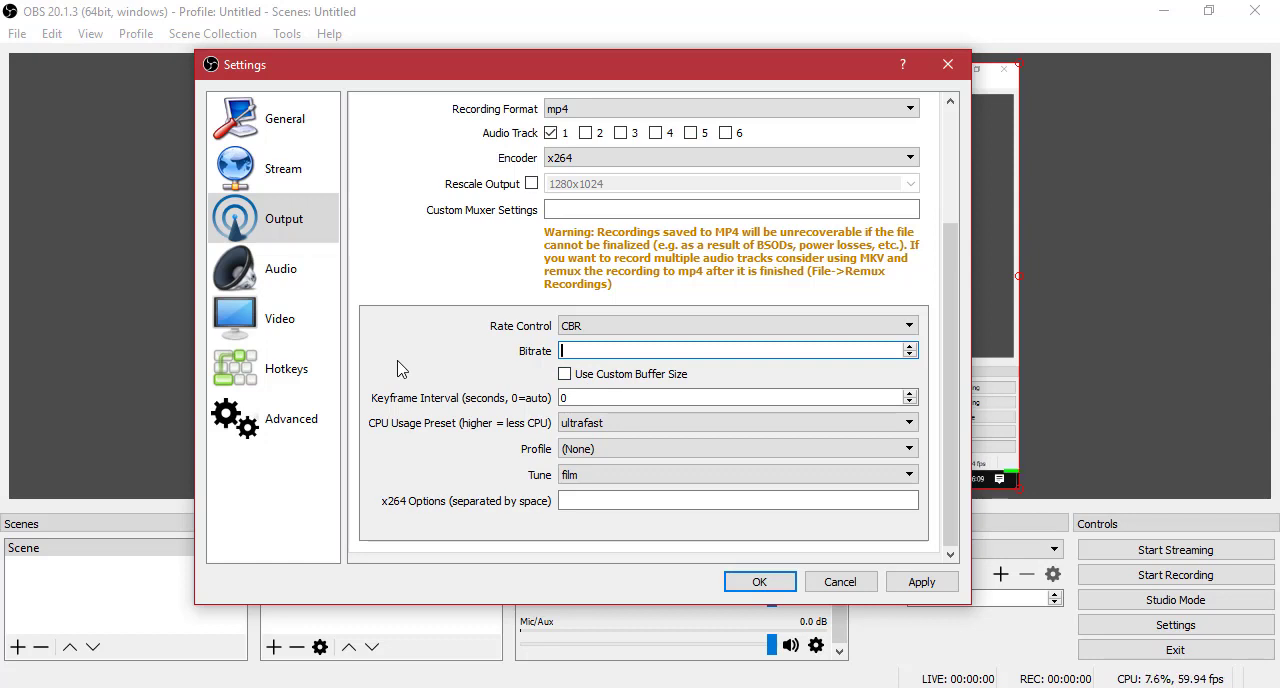
type("25")
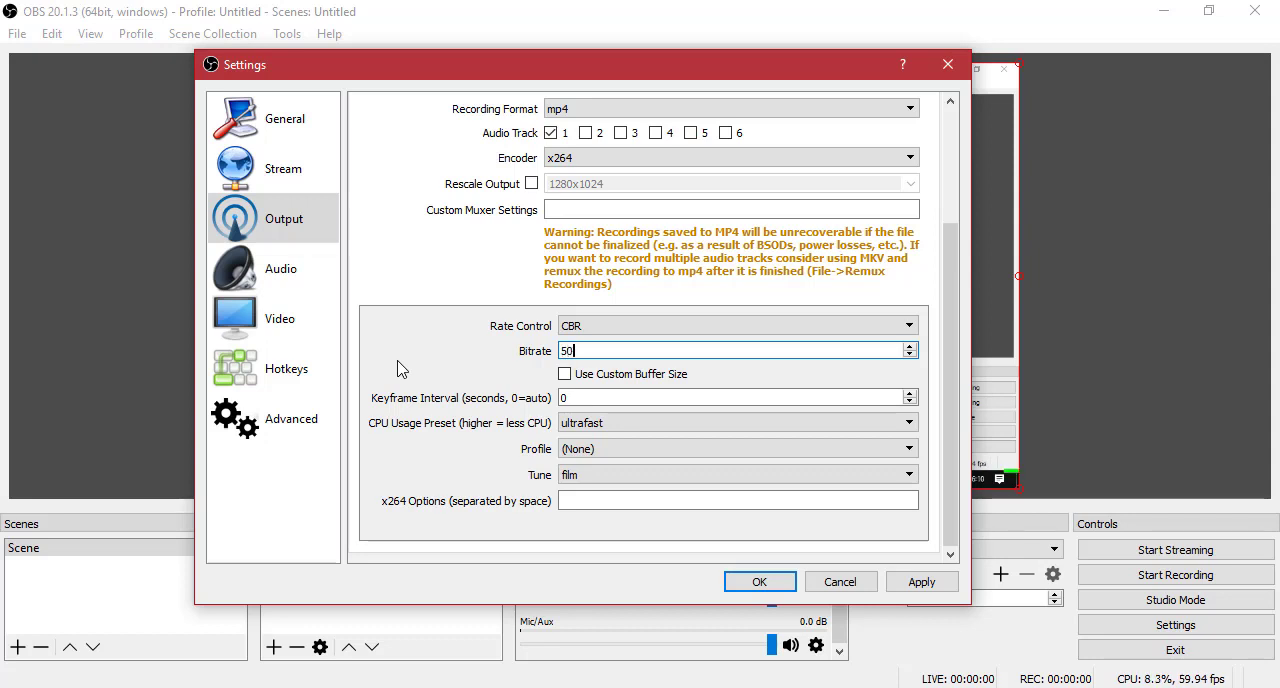
type("00")
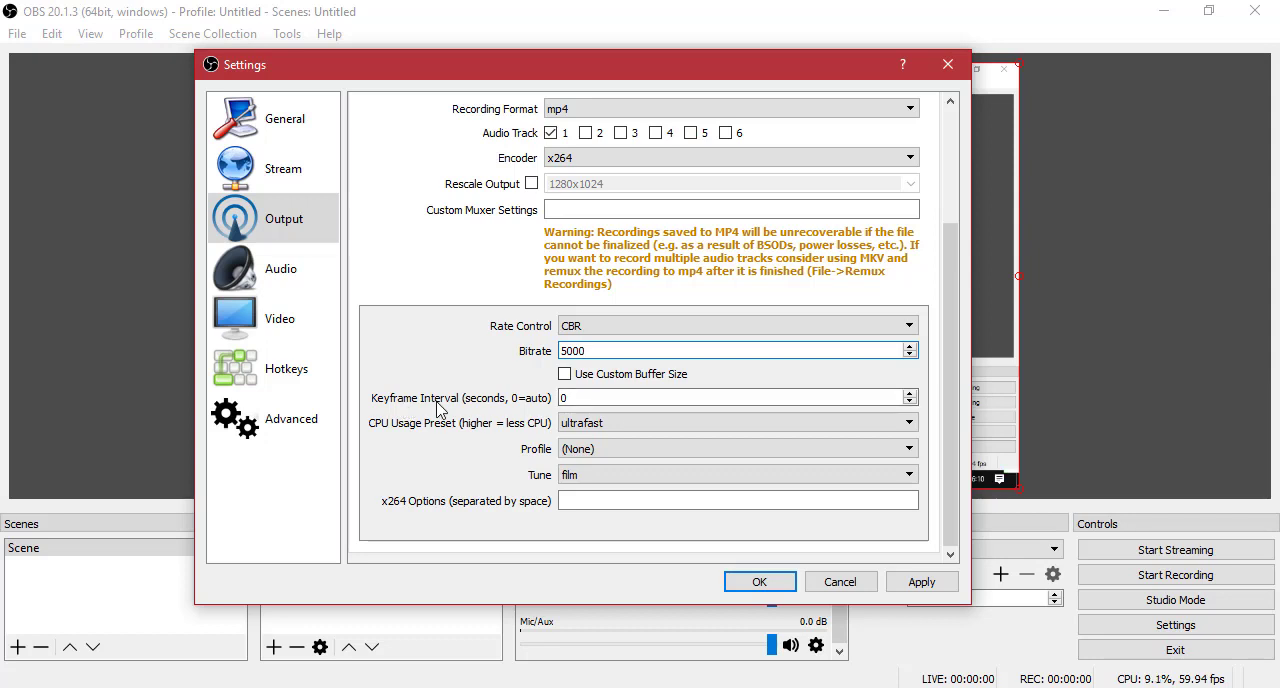
Set the keyframe interval to 1 second and choose ultrafast as the CPU usage preset.
left_click(622, 397)
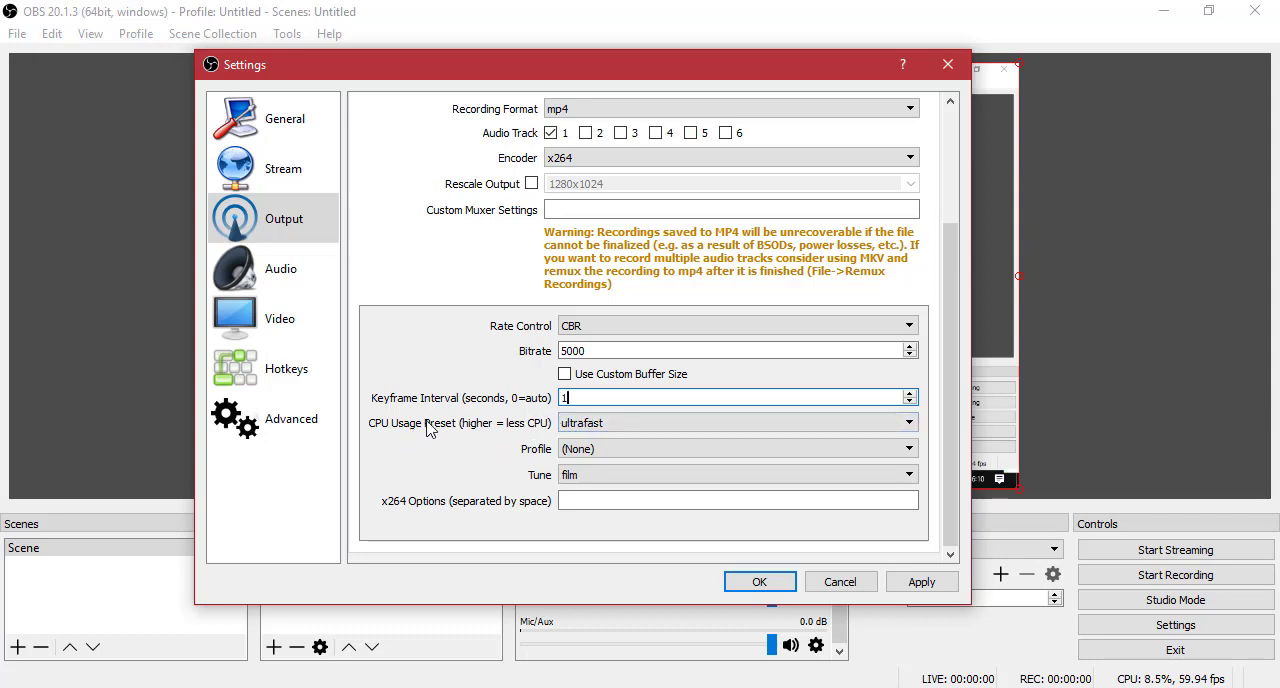
left_click(679, 428)
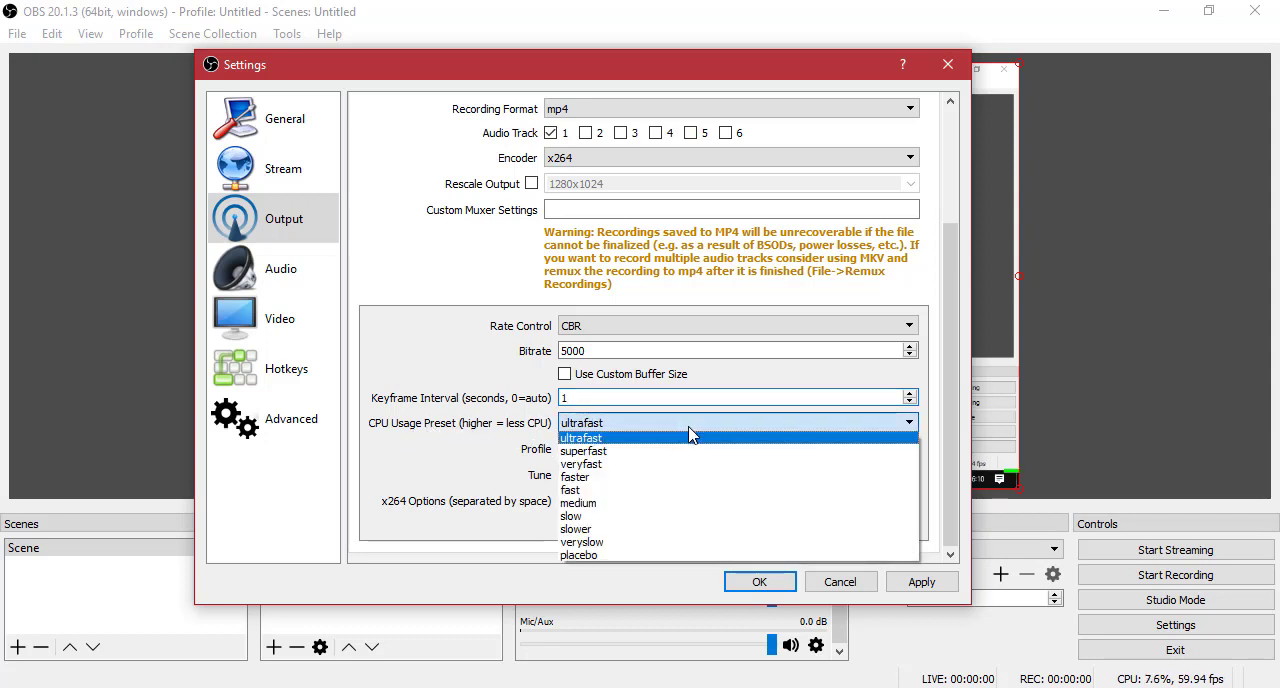
left_click(649, 465)
left_click(588, 424)
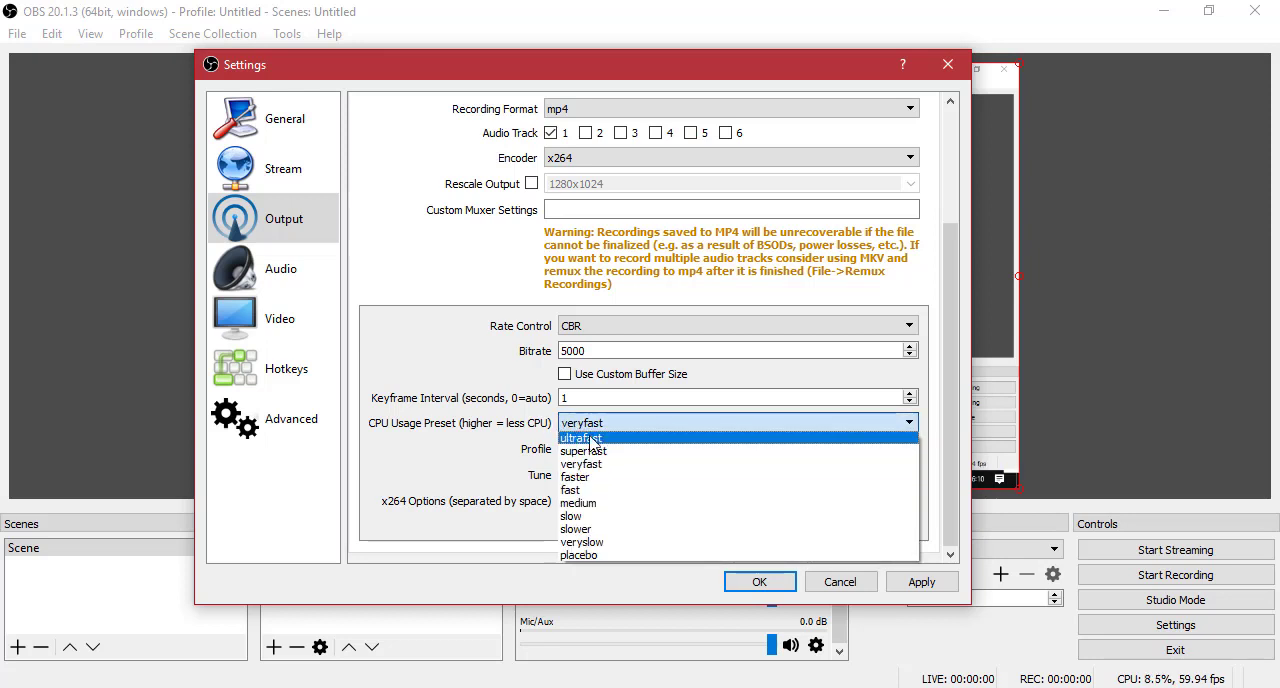
left_click(591, 441)
Keep the encoder profile at (None) and the tune at film.
left_click(594, 452)
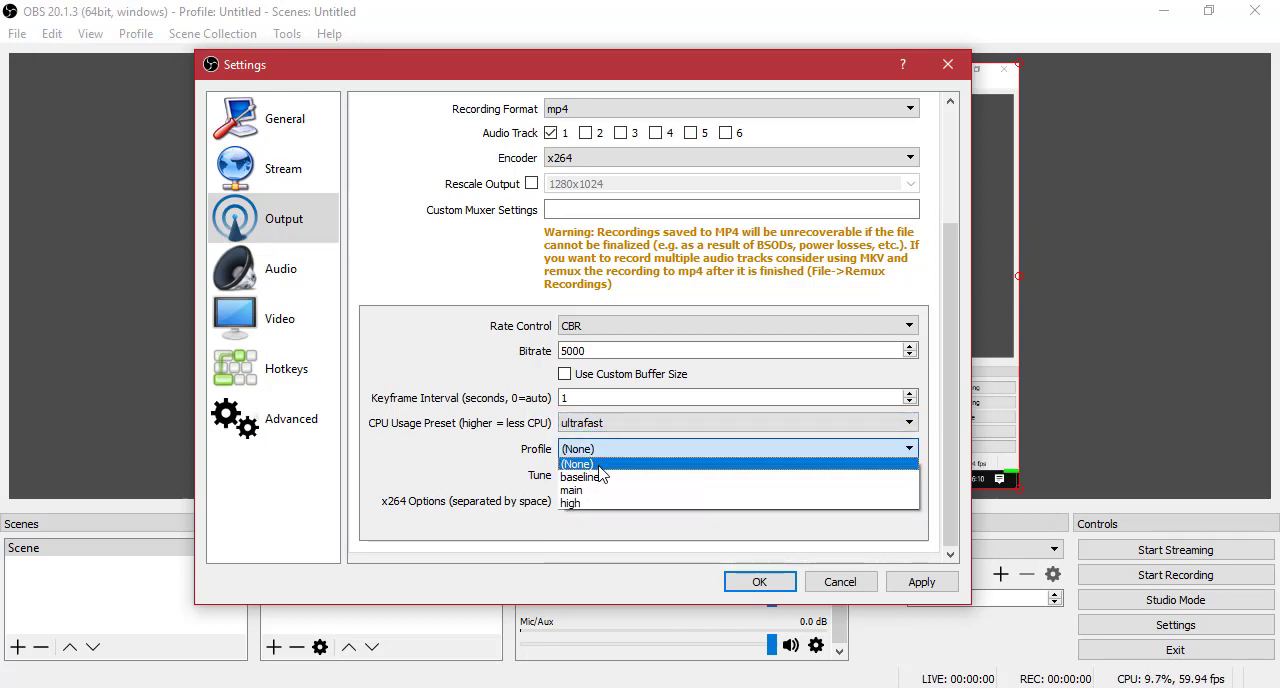
left_click(599, 466)
left_click(597, 479)
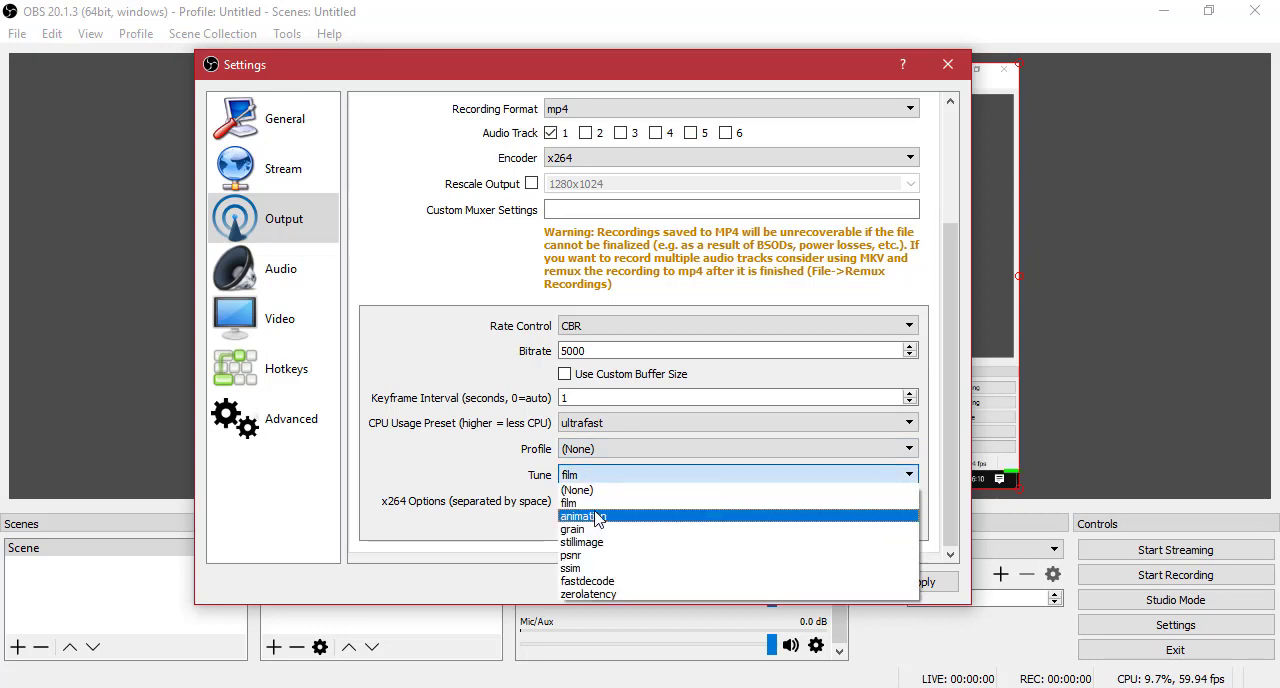
left_click(596, 505)
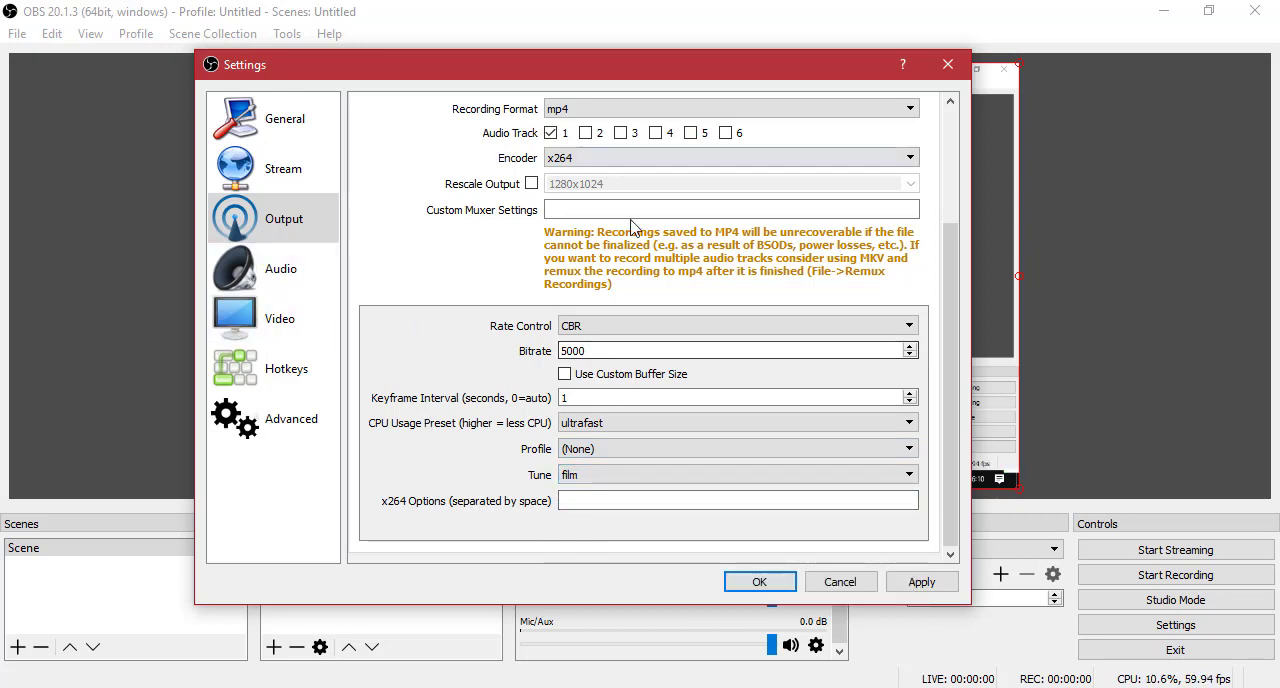
Choose 320 as the audio bitrate for Track 1 in the output audio settings.
scroll(366, 318, "up", 3)
left_click(514, 158)
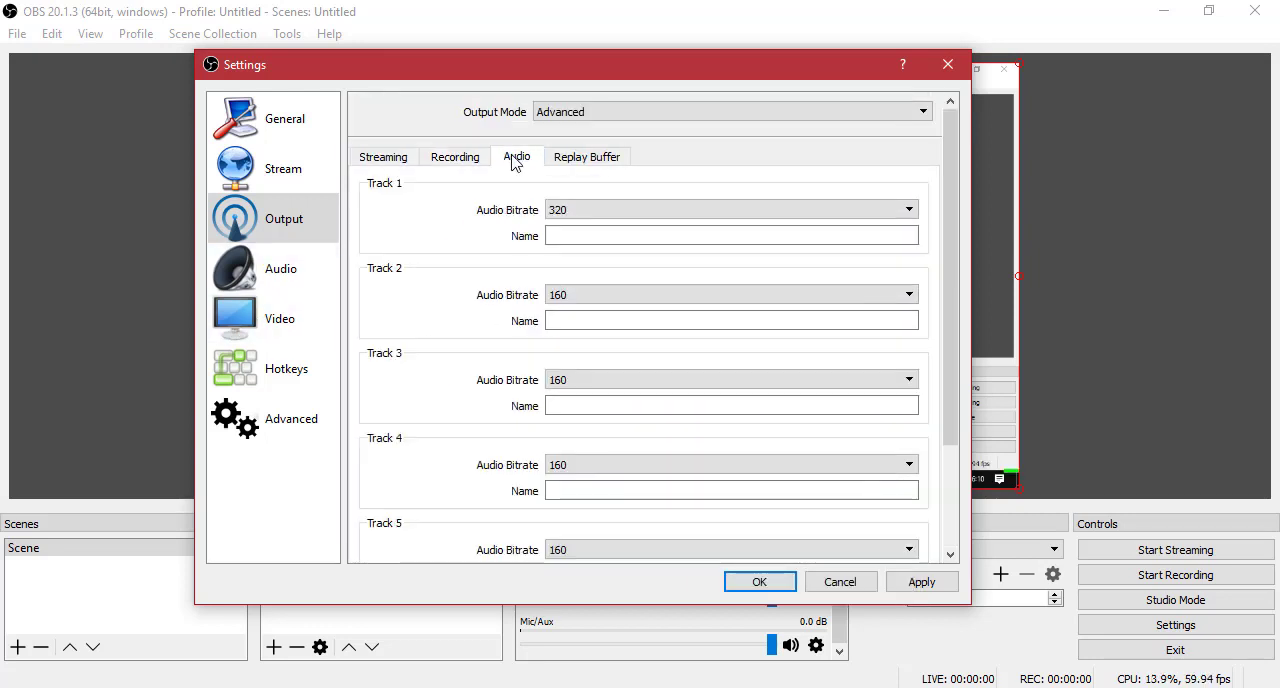
left_click(565, 208)
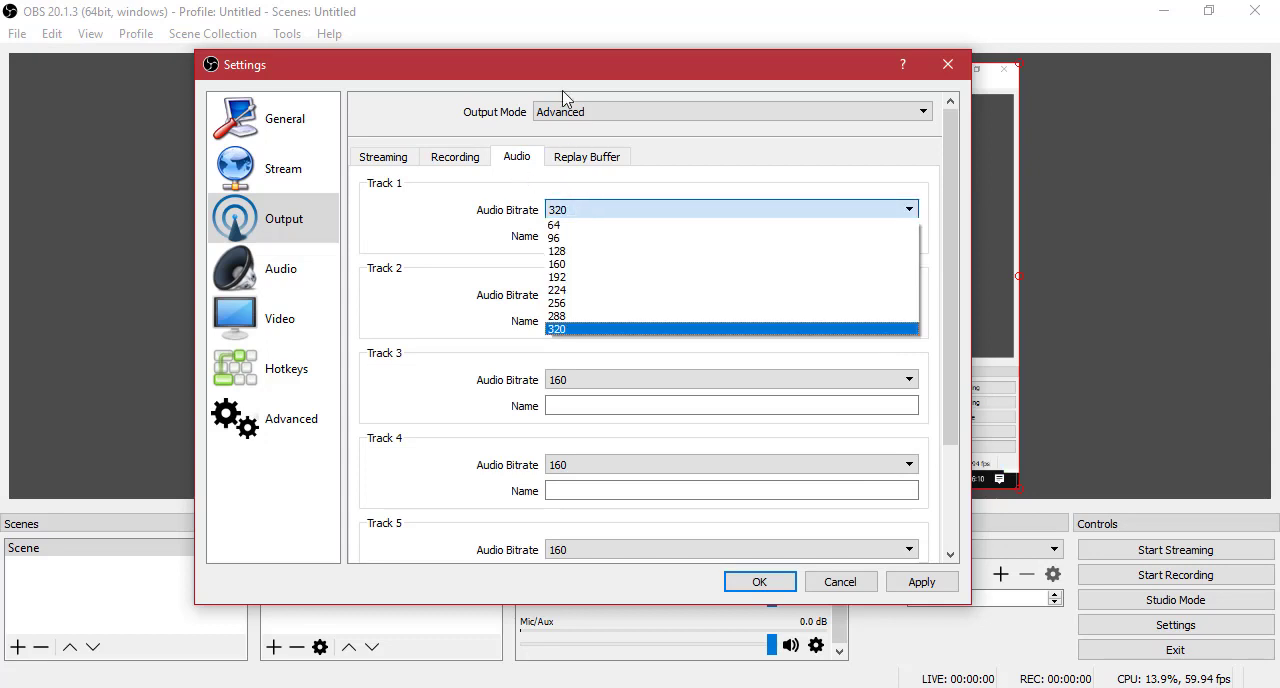
left_click(617, 329)
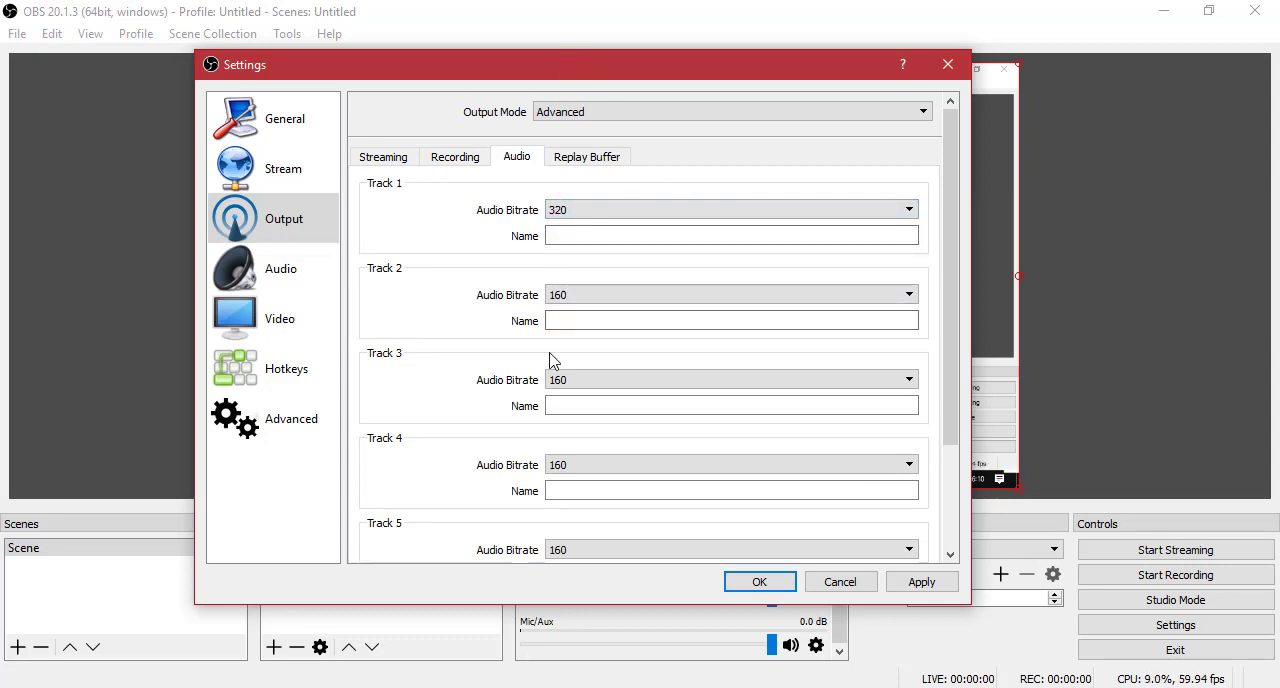
scroll(443, 306, "down", 2)
scroll(447, 207, "up", 2)
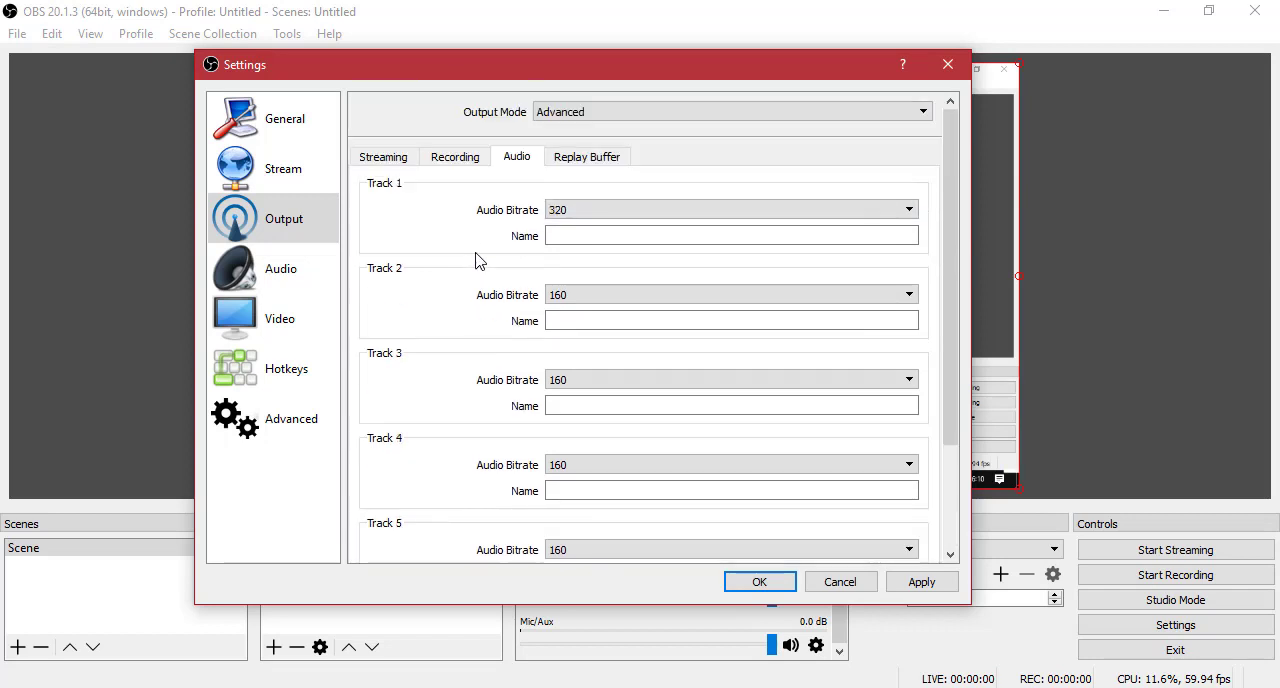
left_click(568, 210)
left_click(569, 212)
left_click(569, 212)
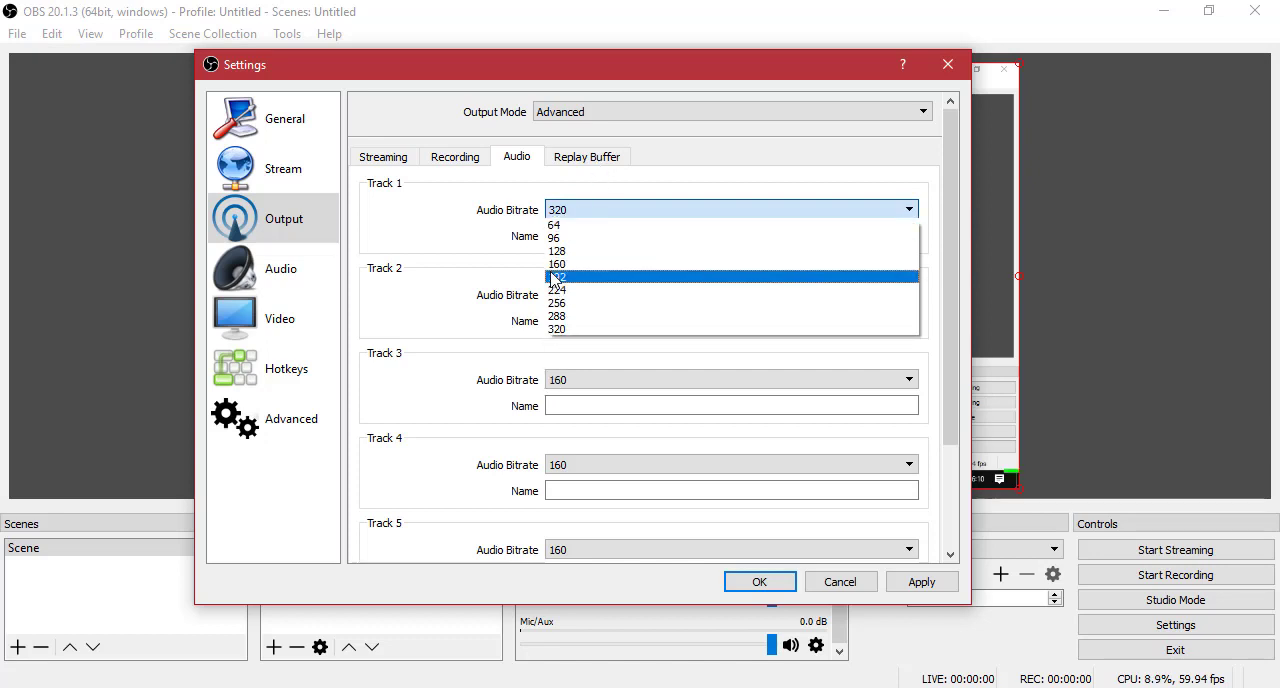
left_click(512, 252)
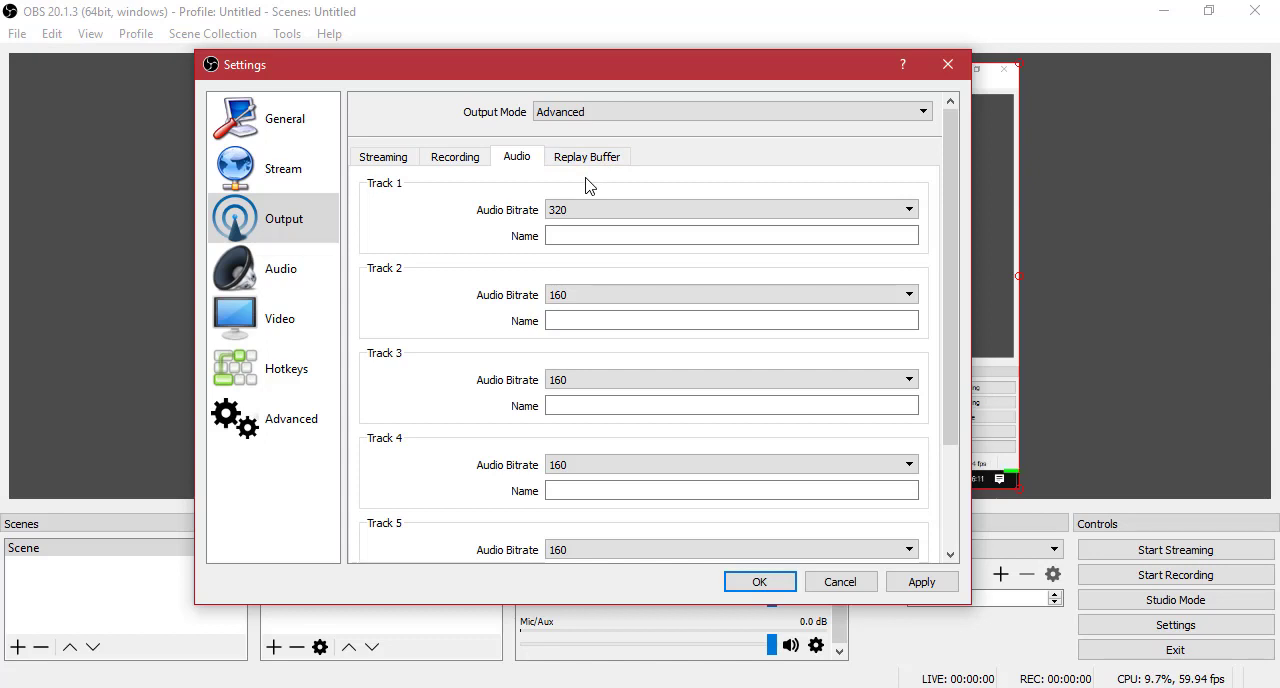
left_click(571, 209)
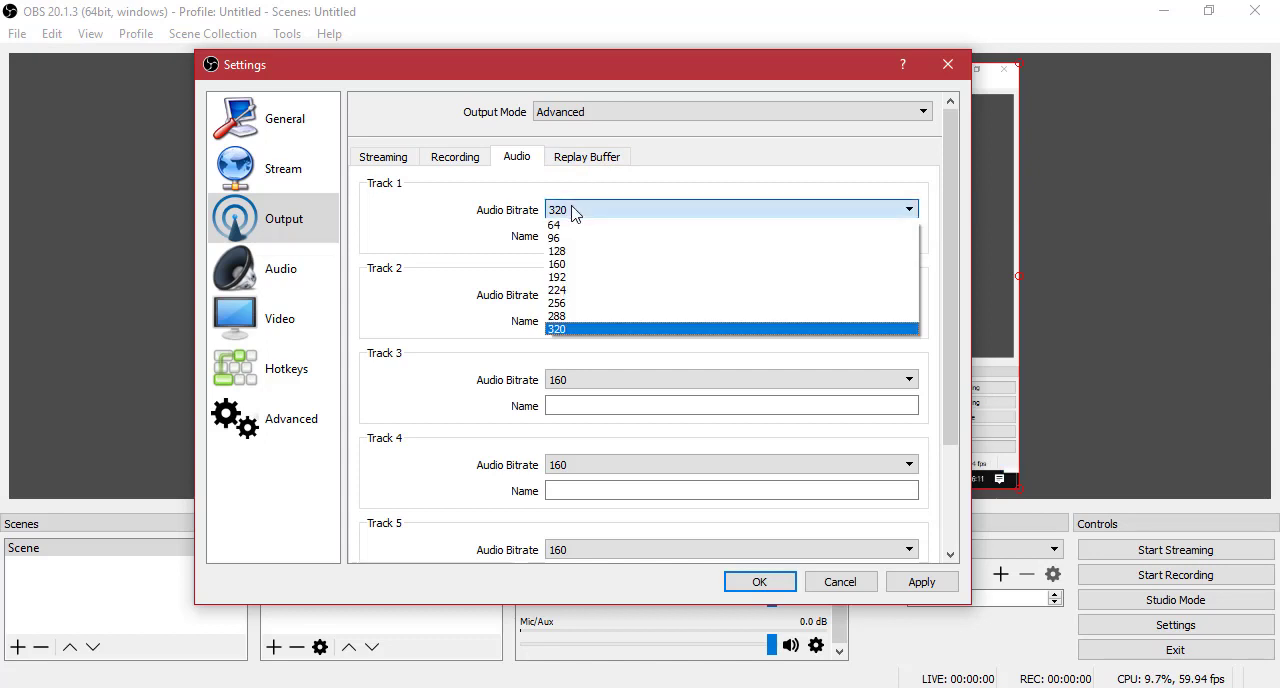
left_click(558, 329)
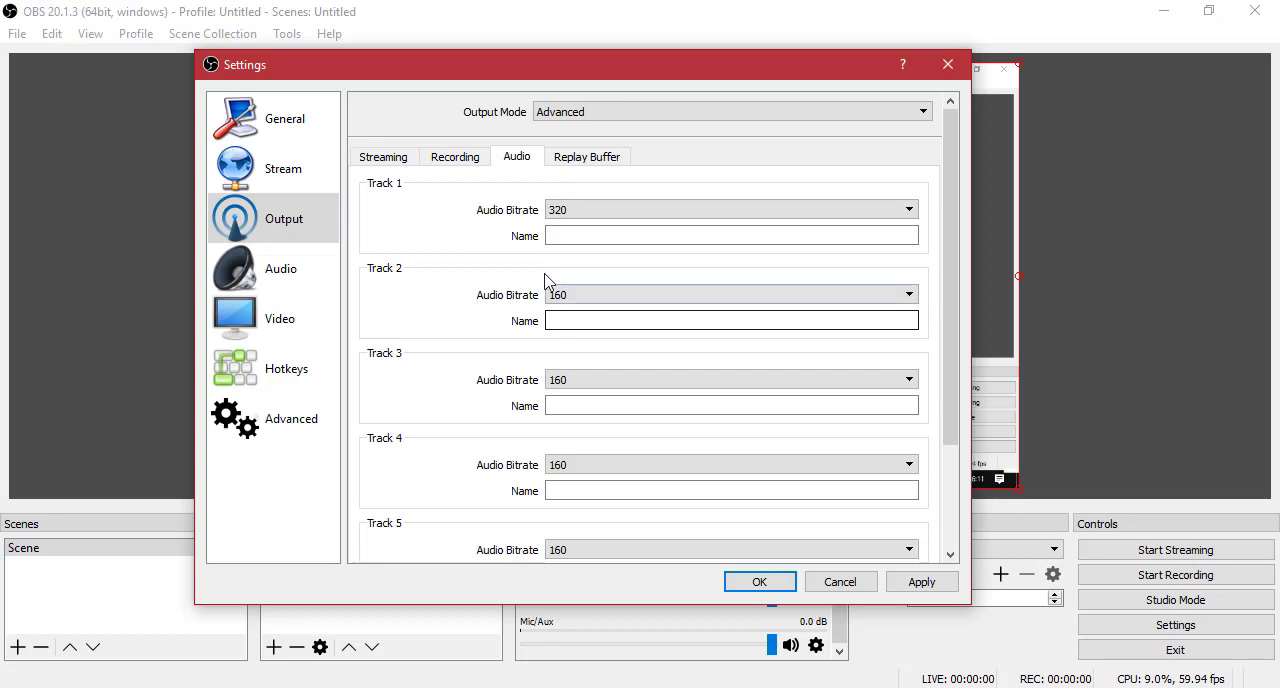
Switch the replay buffer option on and off again, and return to the recording output settings.
left_click(574, 160)
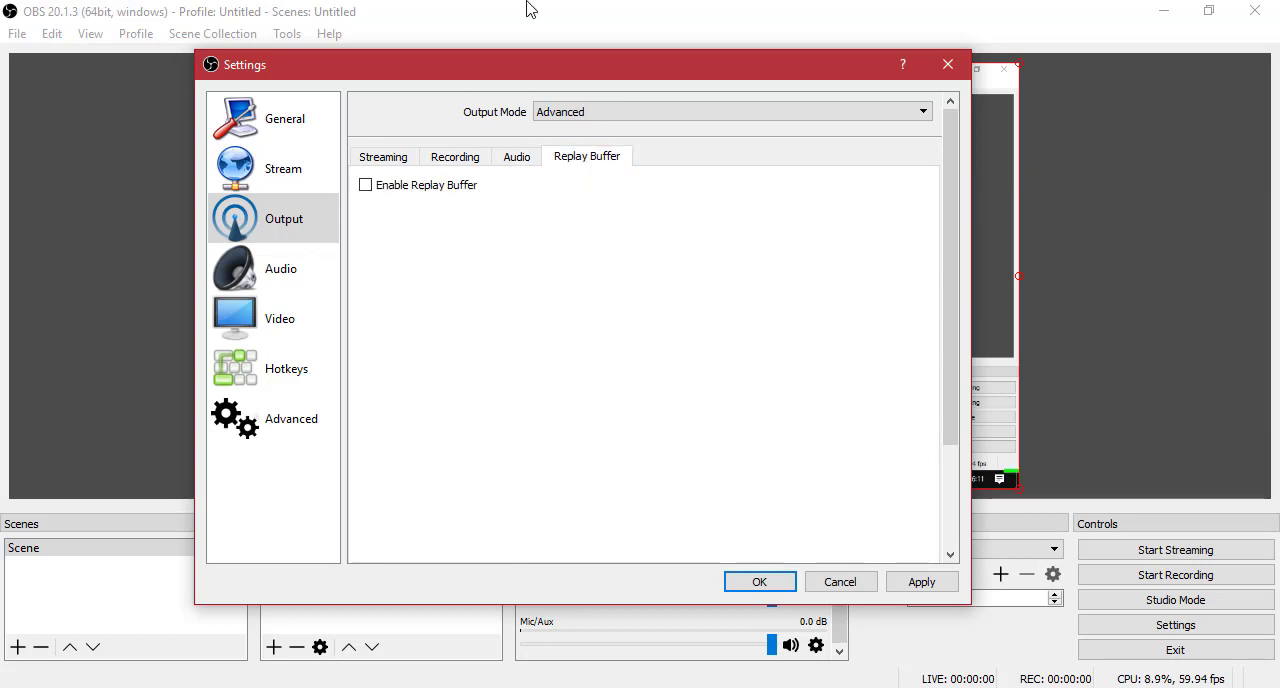
left_click(406, 187)
left_click(405, 189)
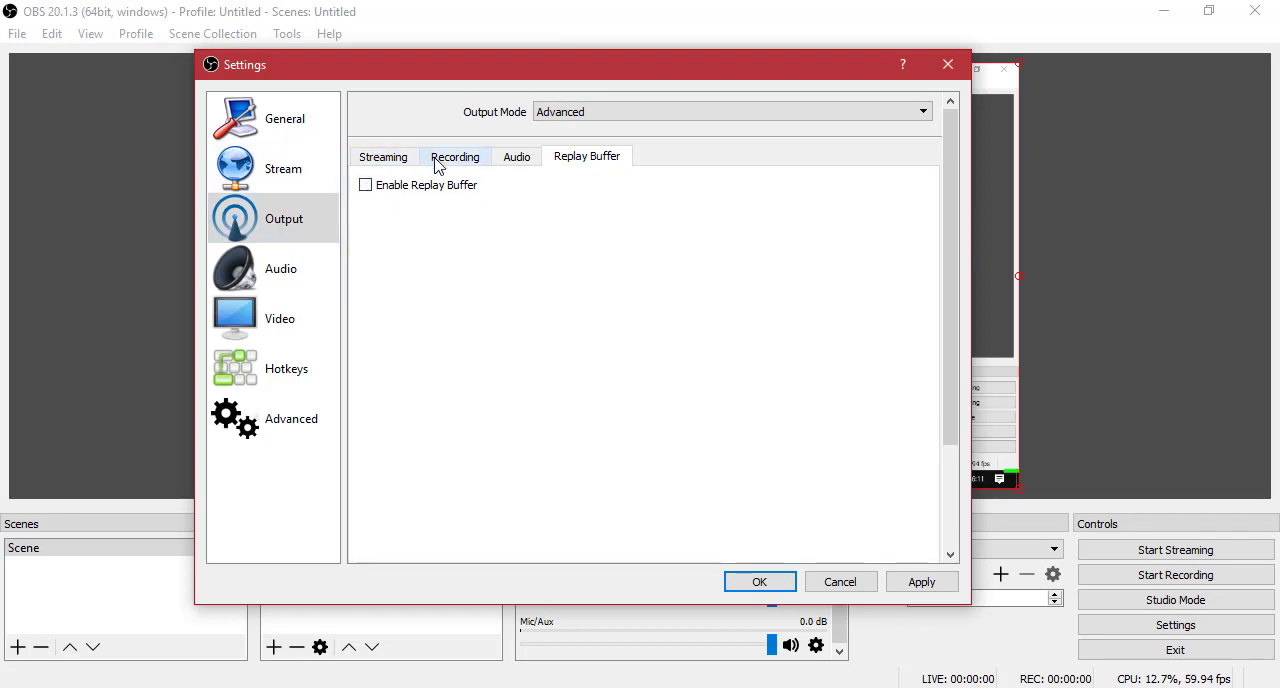
left_click(470, 167)
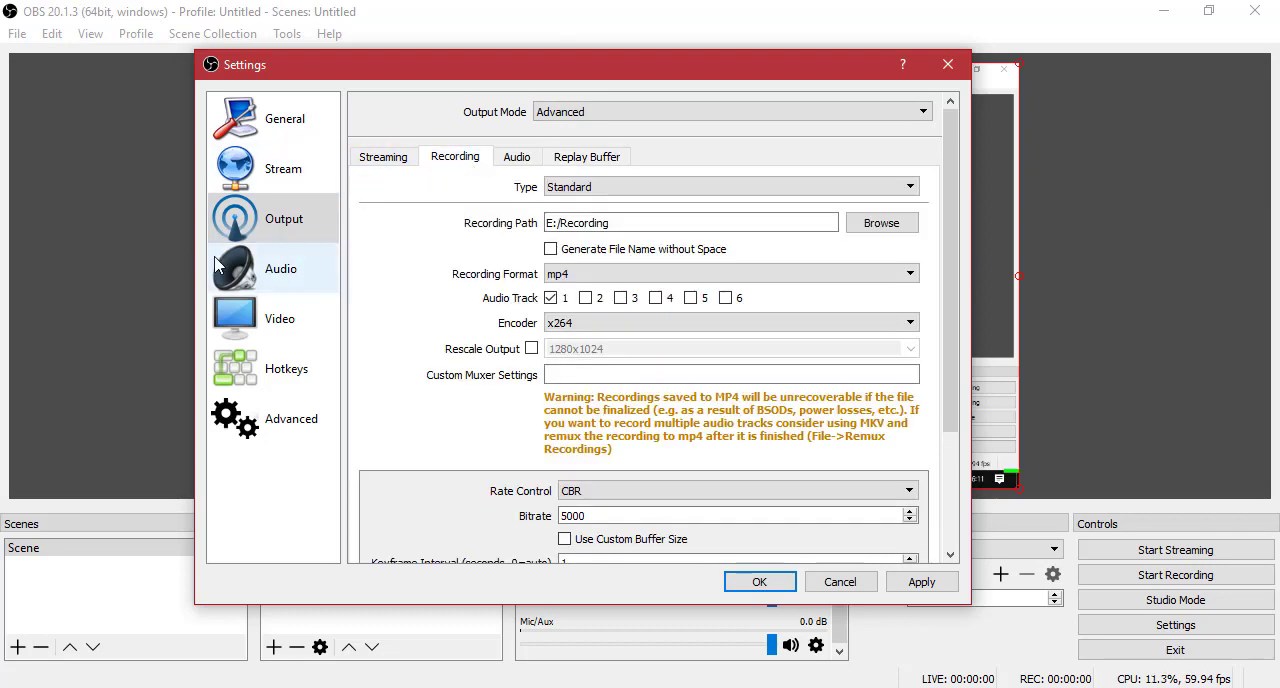
Open the Audio settings and view the available sample rates, dismissing the list without choosing another.
left_click(292, 286)
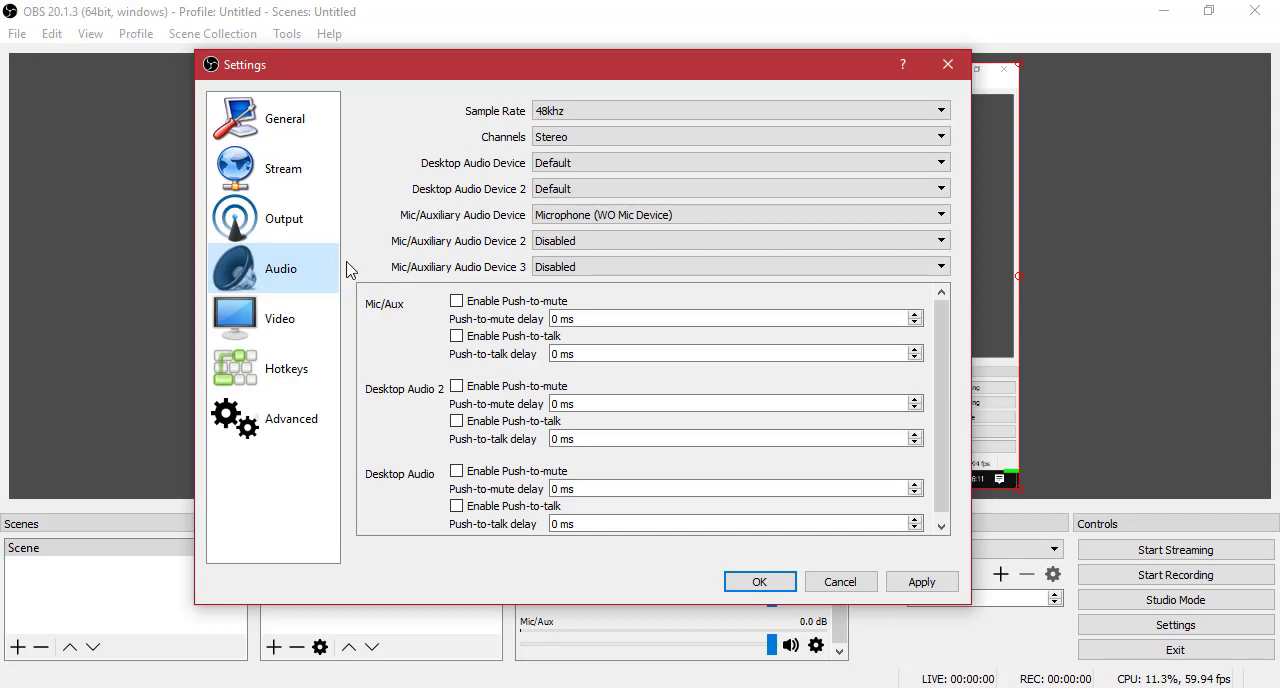
left_click(575, 112)
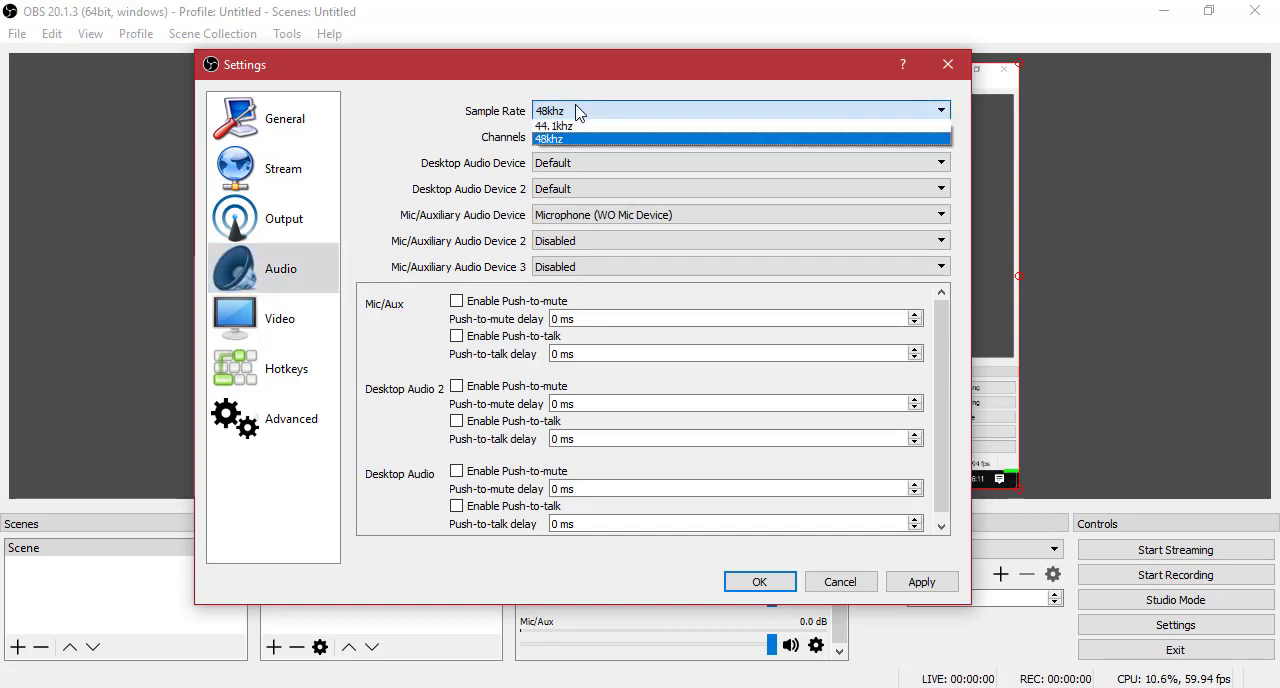
left_click(416, 122)
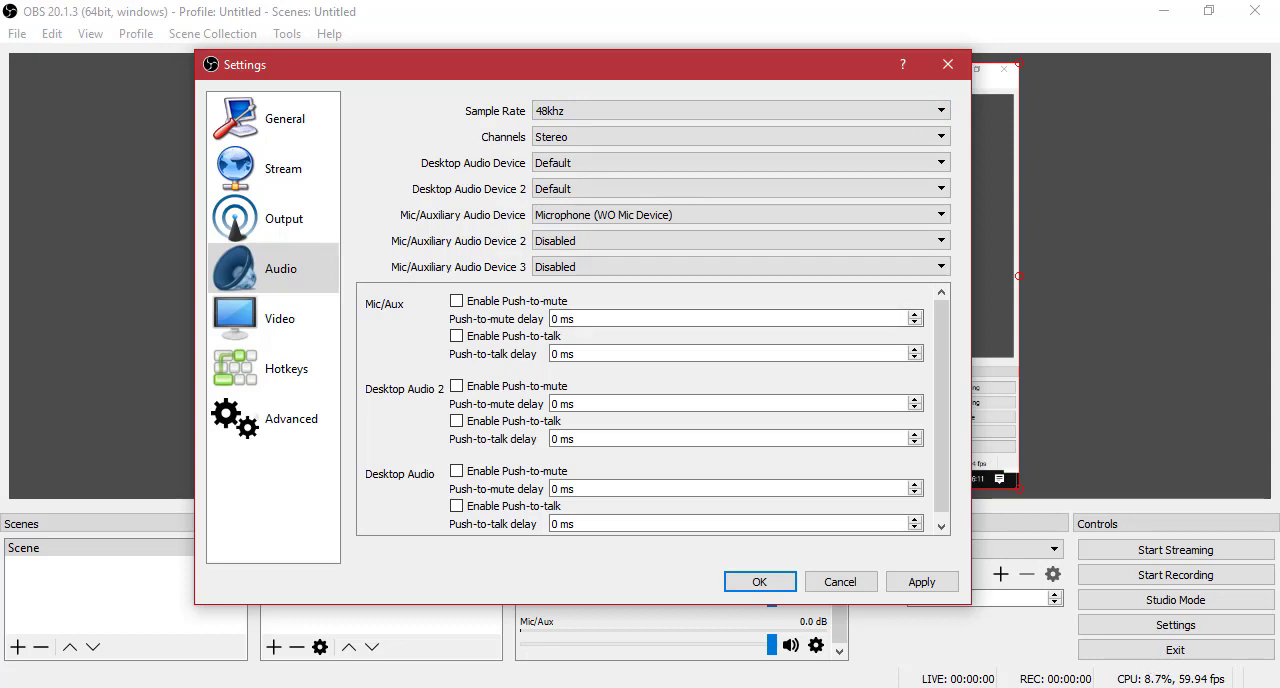
Open the Windows list of sound recording devices and move its window over the middle of the Settings dialog.
right_click(1152, 687)
left_click(1100, 645)
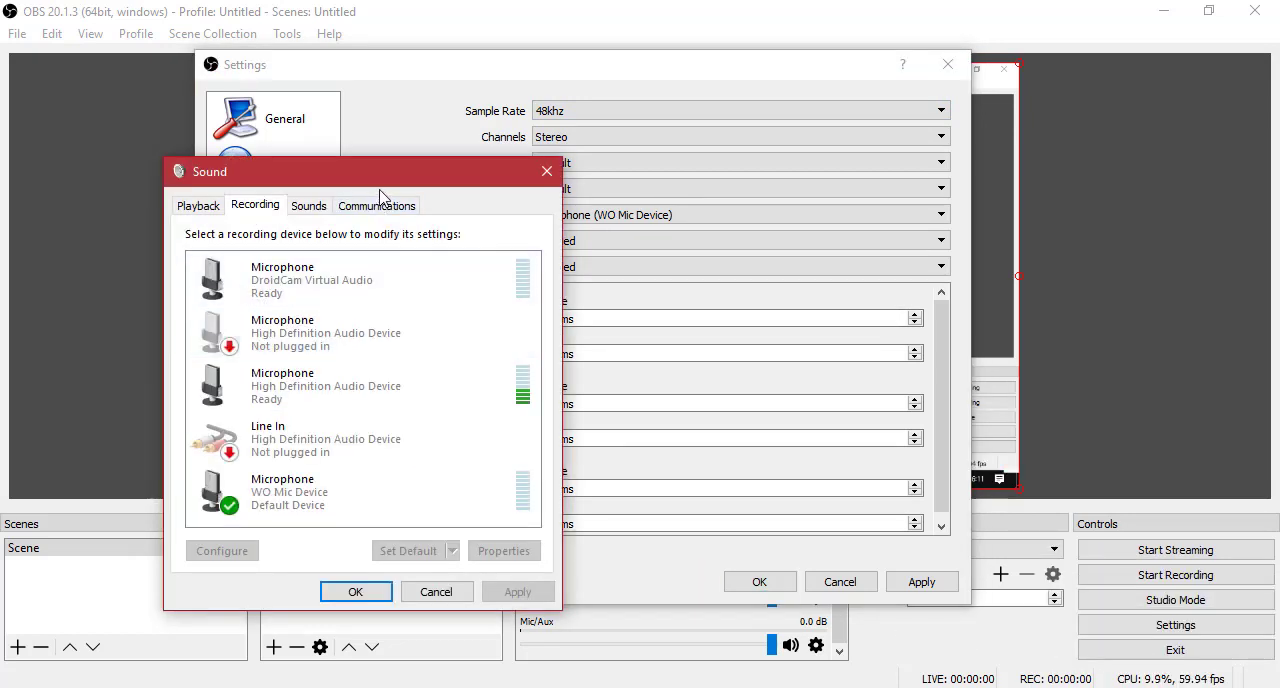
left_click_drag(385, 178, 570, 140)
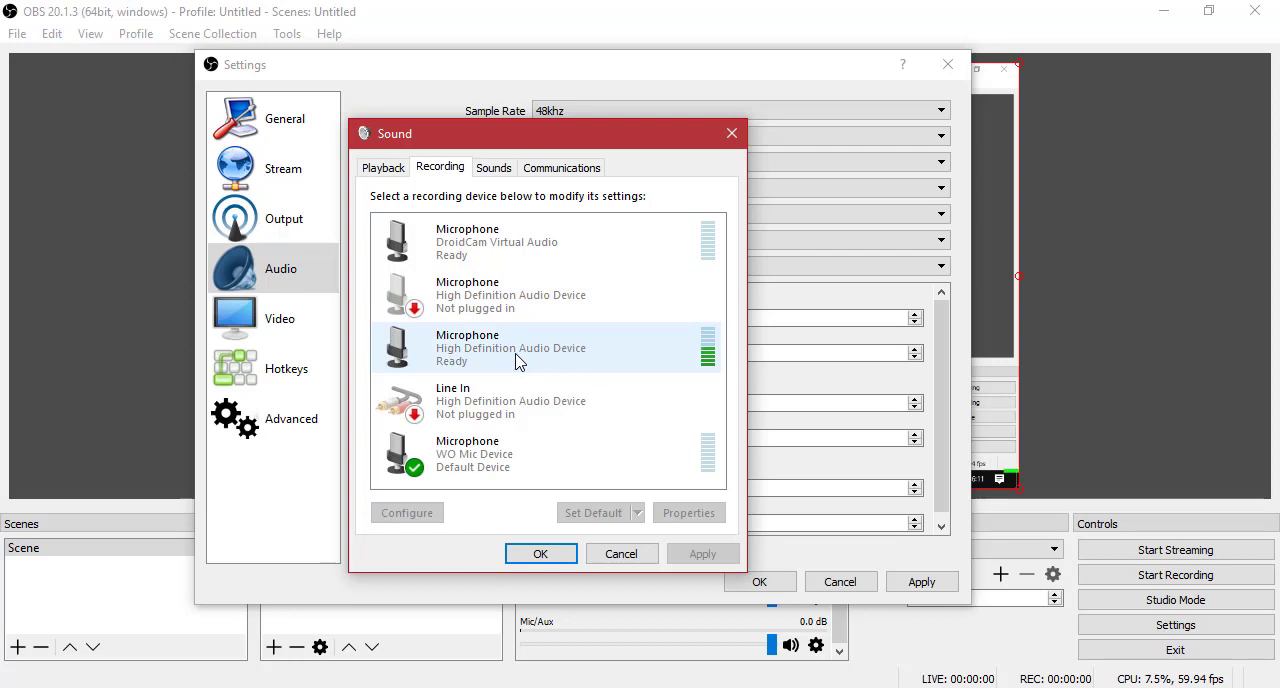
Open the advanced properties of the ready High Definition Audio Device microphone and move the properties window clear of the device list.
left_click(398, 360)
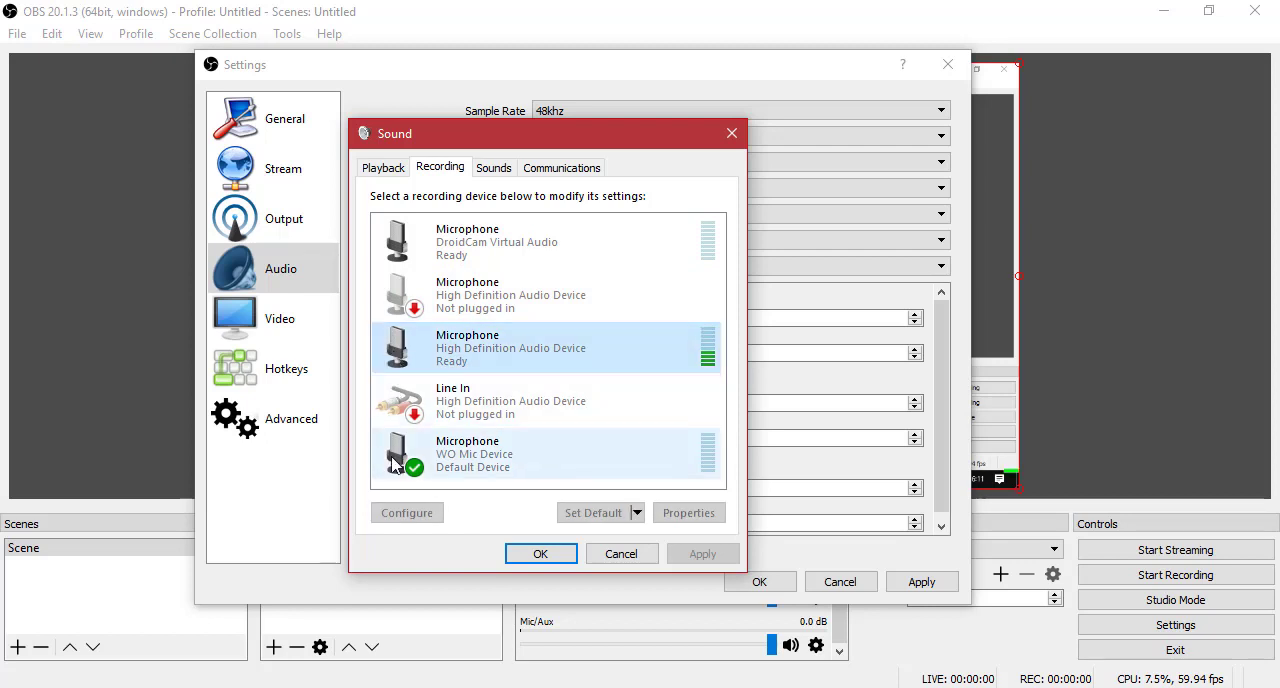
right_click(503, 336)
left_click(545, 490)
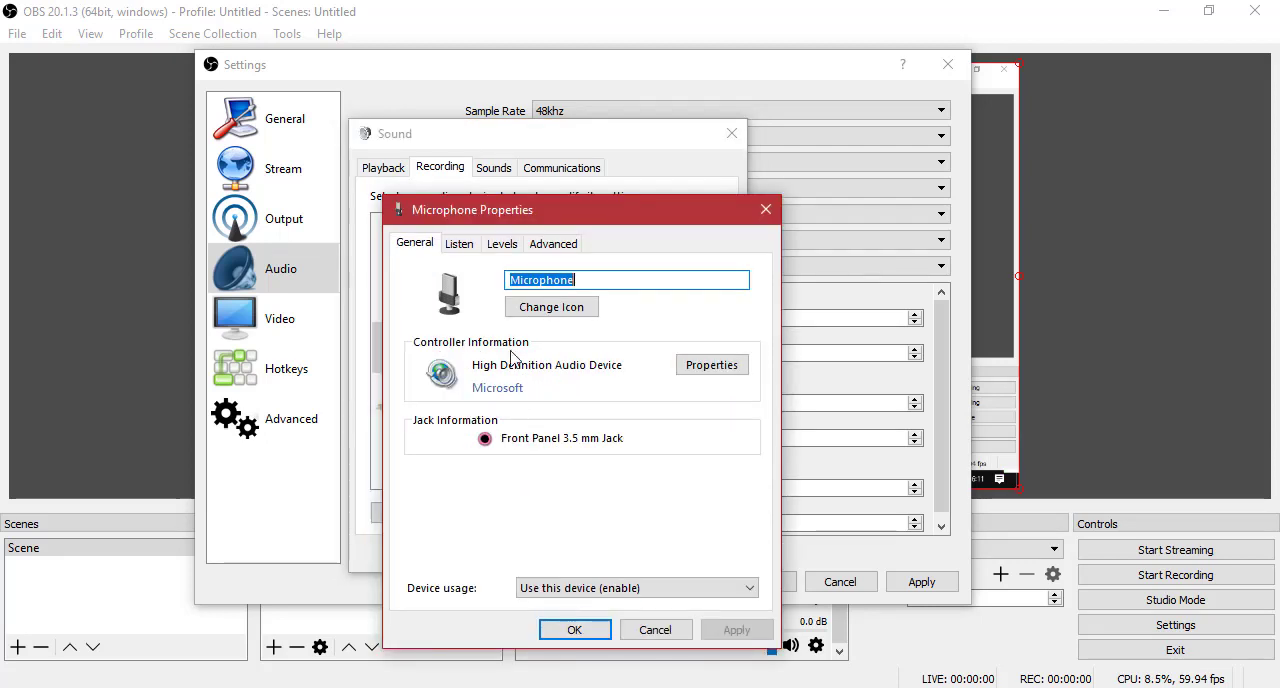
left_click(500, 244)
left_click(553, 244)
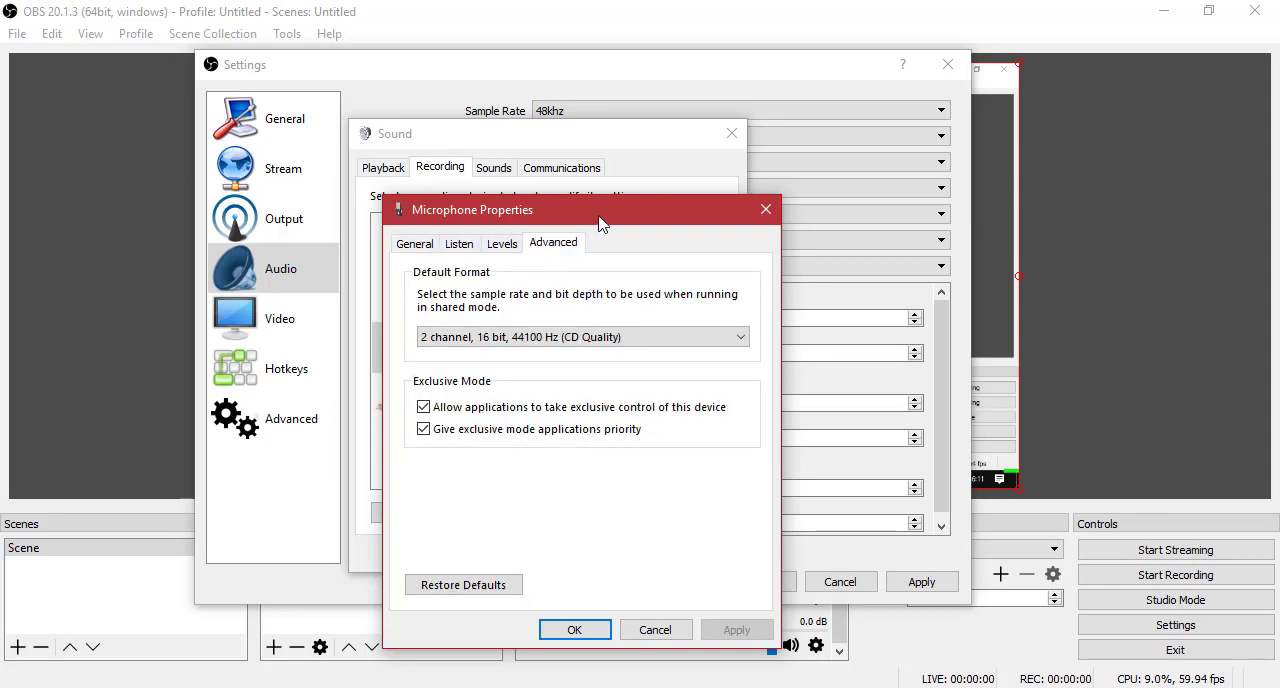
left_click_drag(603, 214, 516, 152)
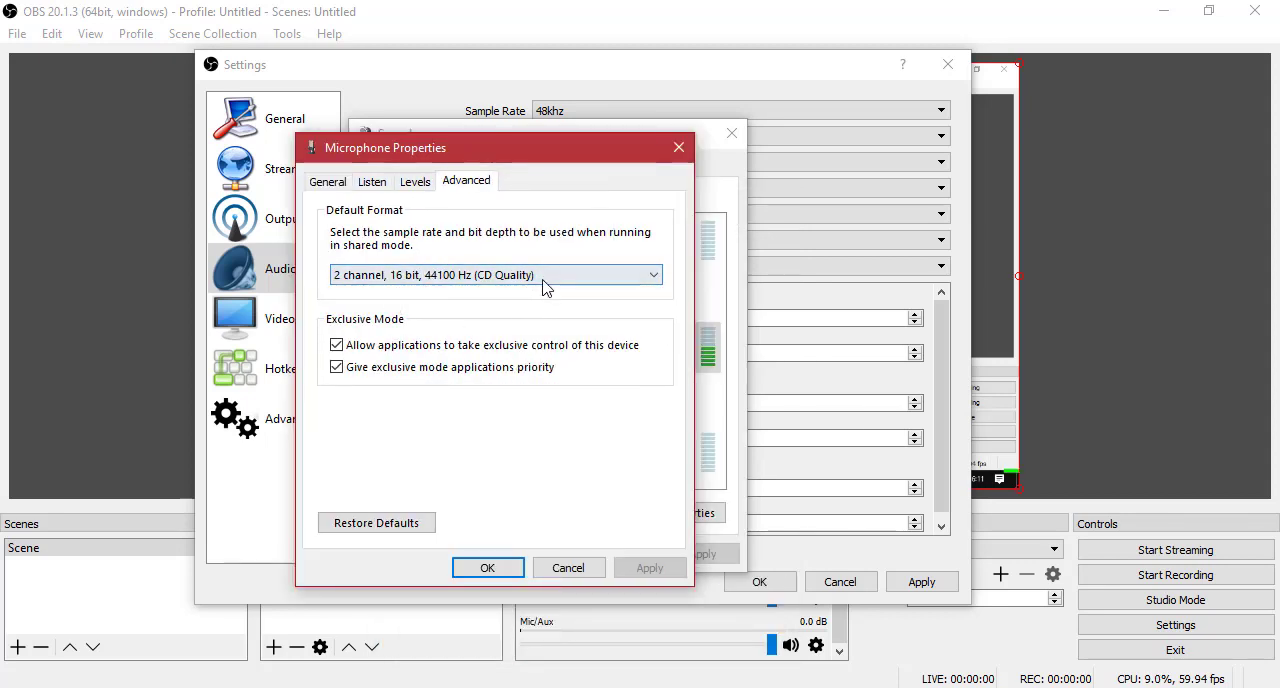
Choose 2 channel, 16 bit, 44100 Hz (CD Quality) as the microphone's default format and confirm both sound windows.
left_click(543, 283)
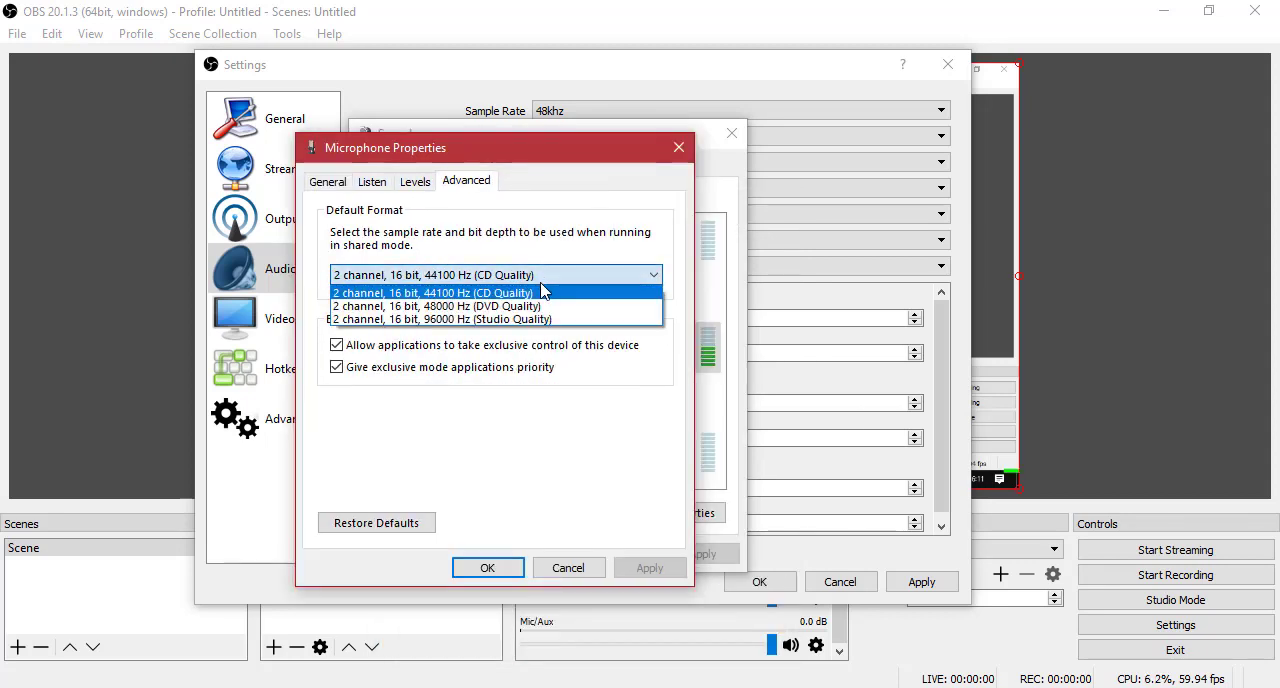
left_click(443, 283)
left_click(479, 278)
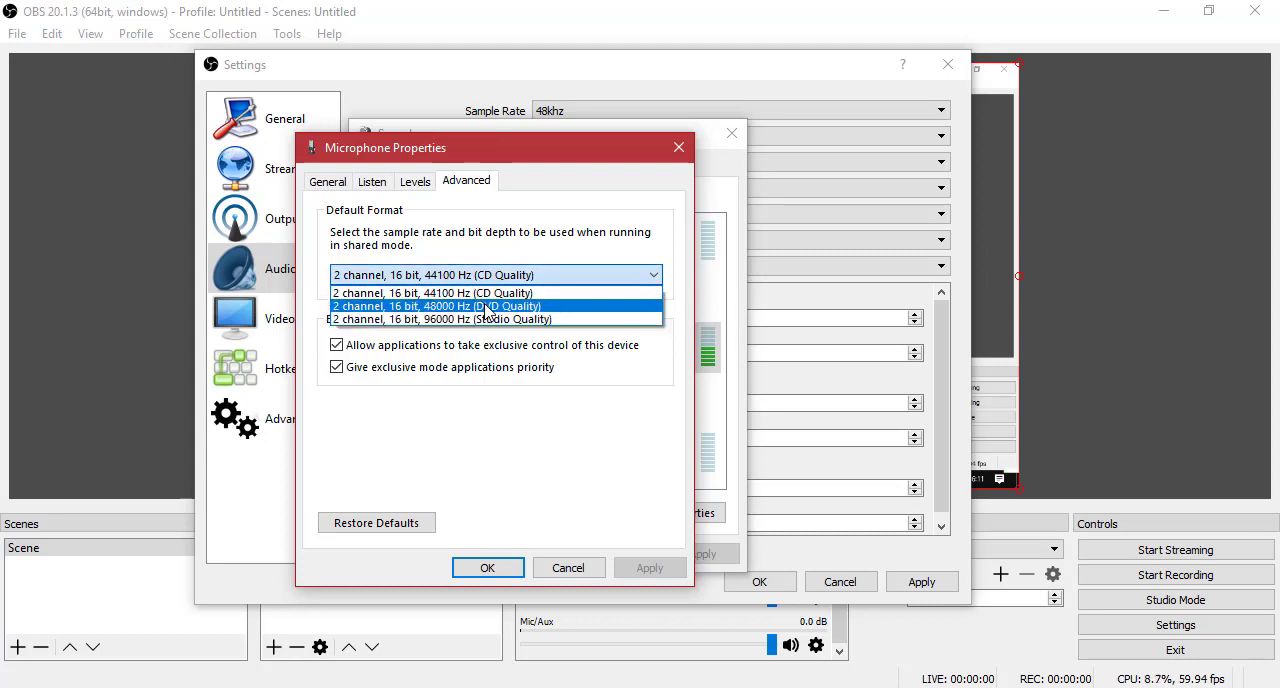
left_click(486, 306)
left_click(500, 275)
left_click(495, 293)
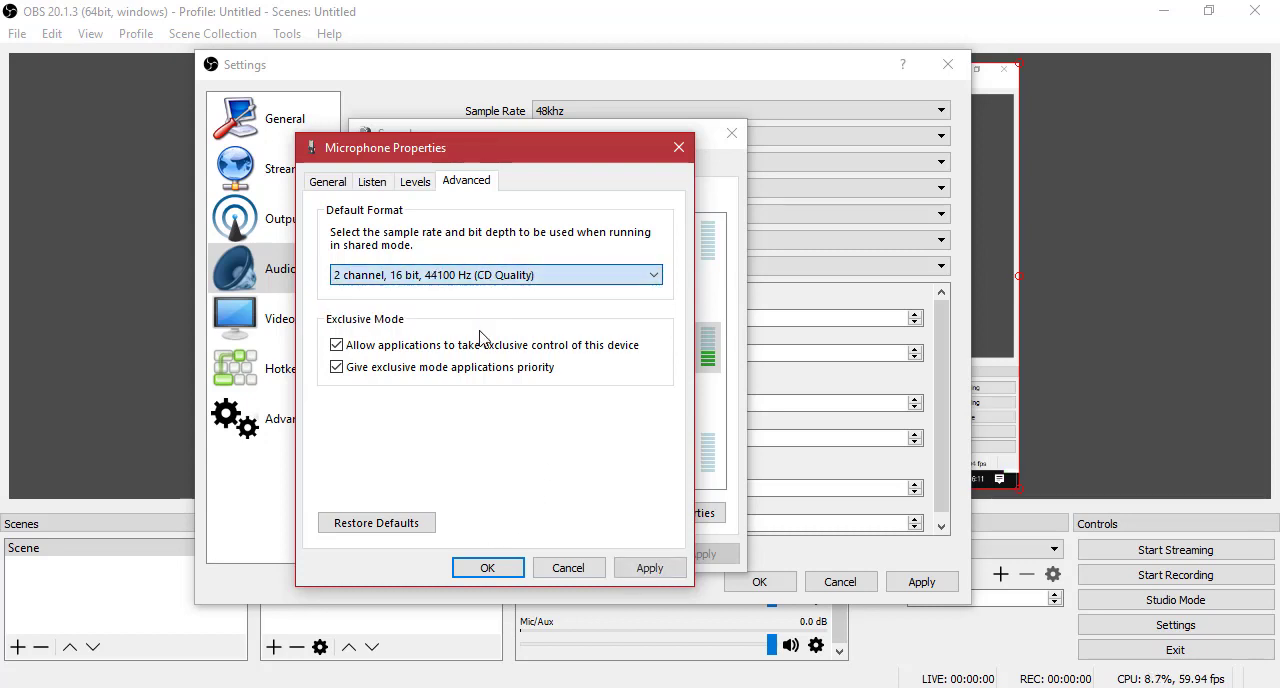
left_click(479, 578)
left_click(526, 557)
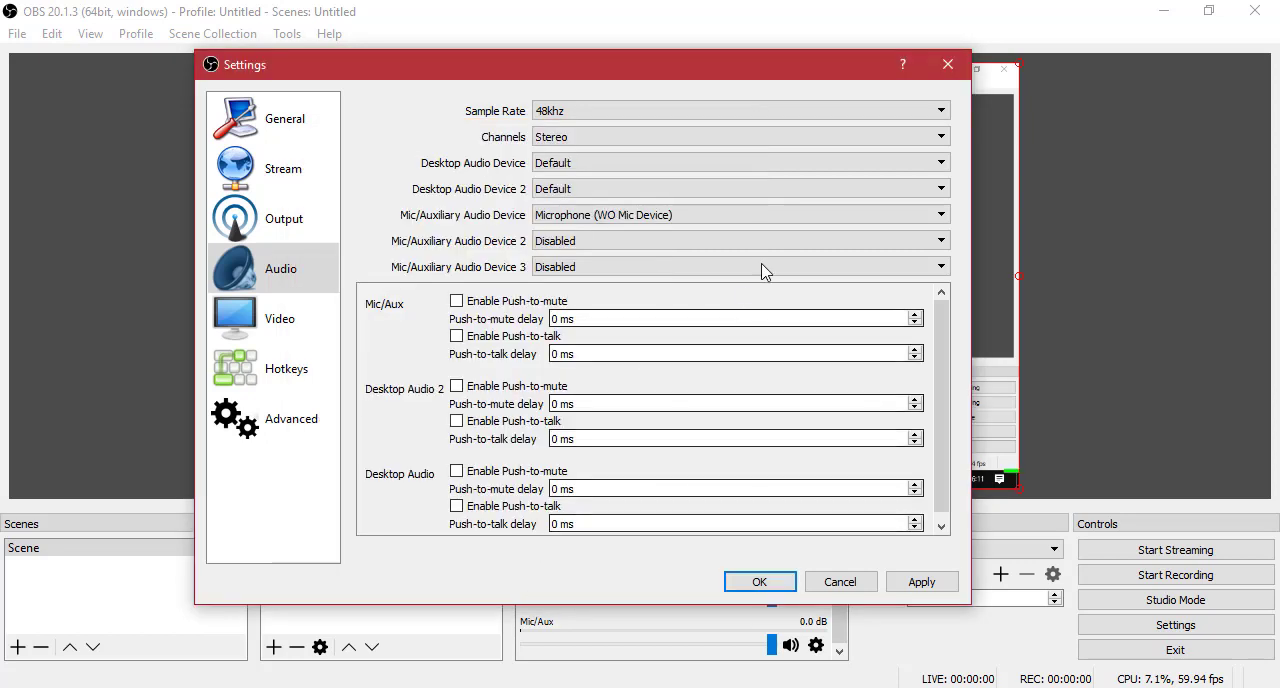
Set the sample rate in the Audio settings to 44.1khz.
left_click(545, 112)
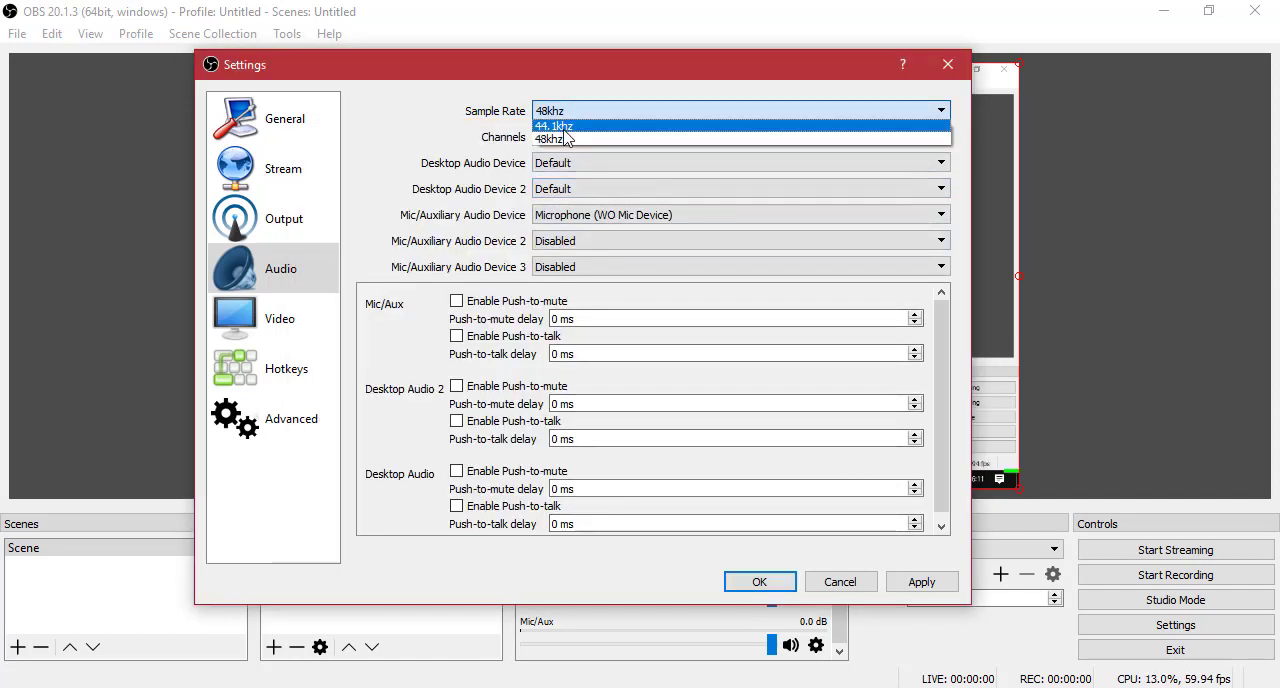
left_click(564, 127)
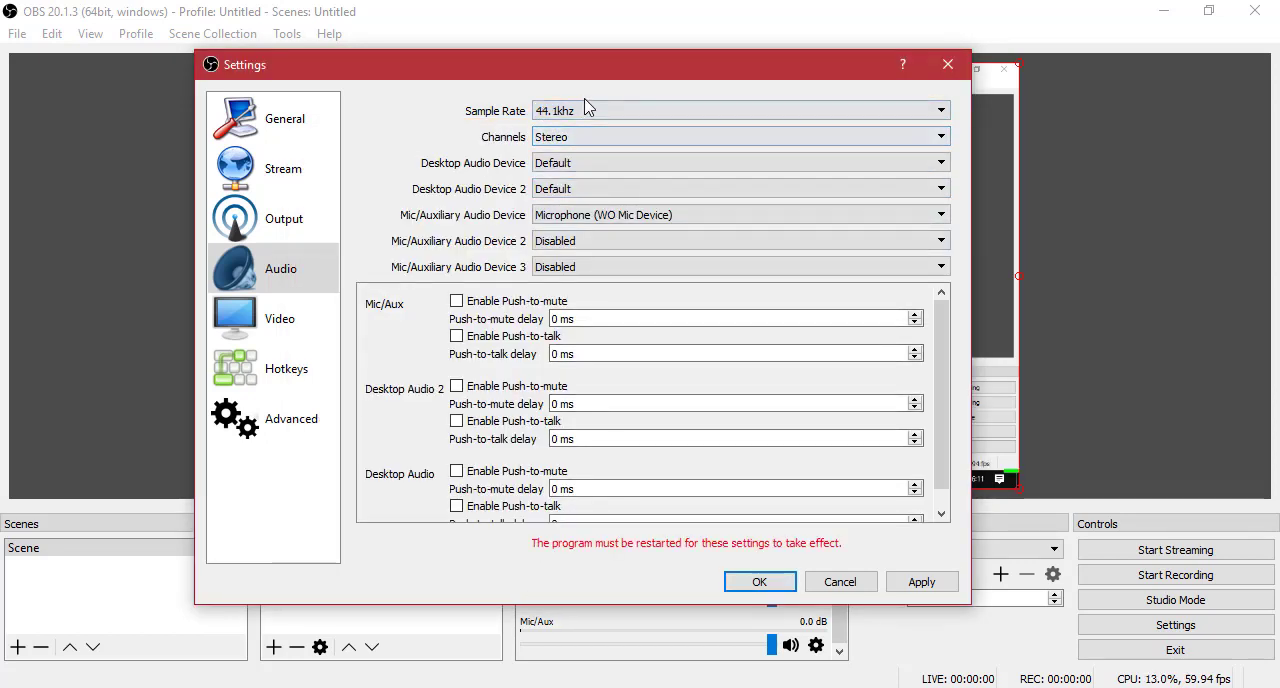
left_click(593, 112)
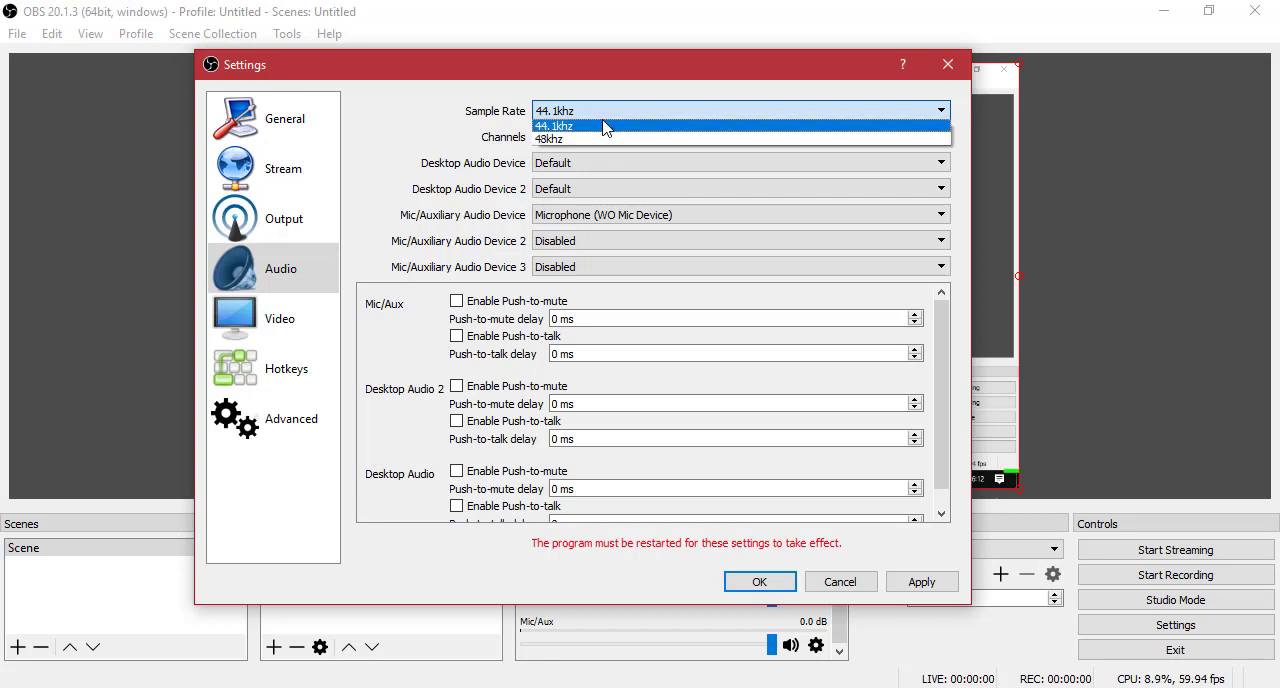
left_click(603, 127)
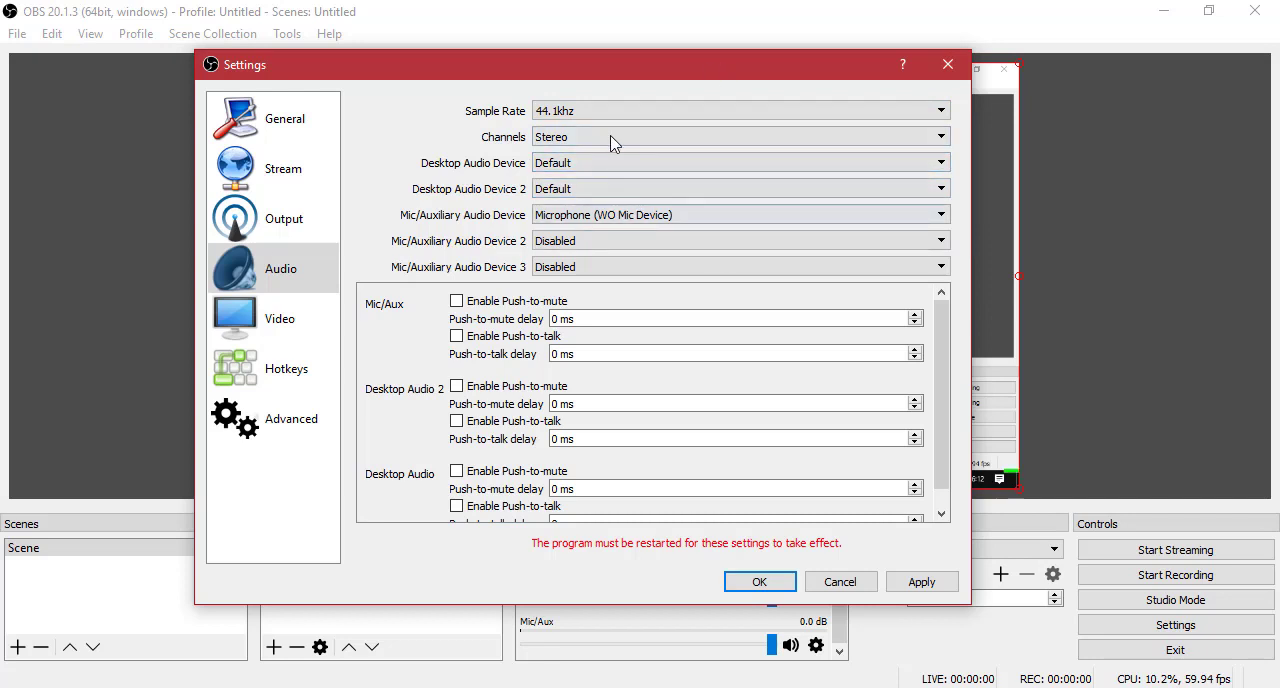
Open the Video settings and examine the base and output resolution values without changing them.
left_click(300, 322)
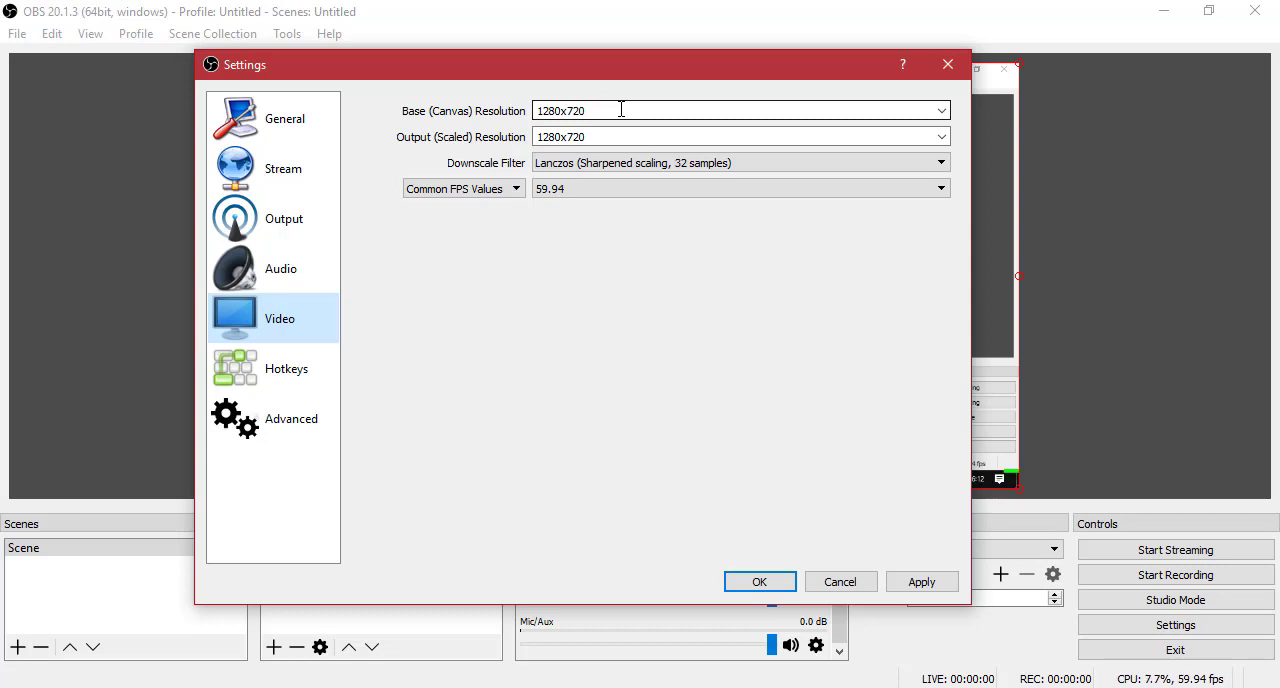
left_click_drag(600, 75, 555, 86)
left_click_drag(574, 148, 481, 150)
left_click(612, 145)
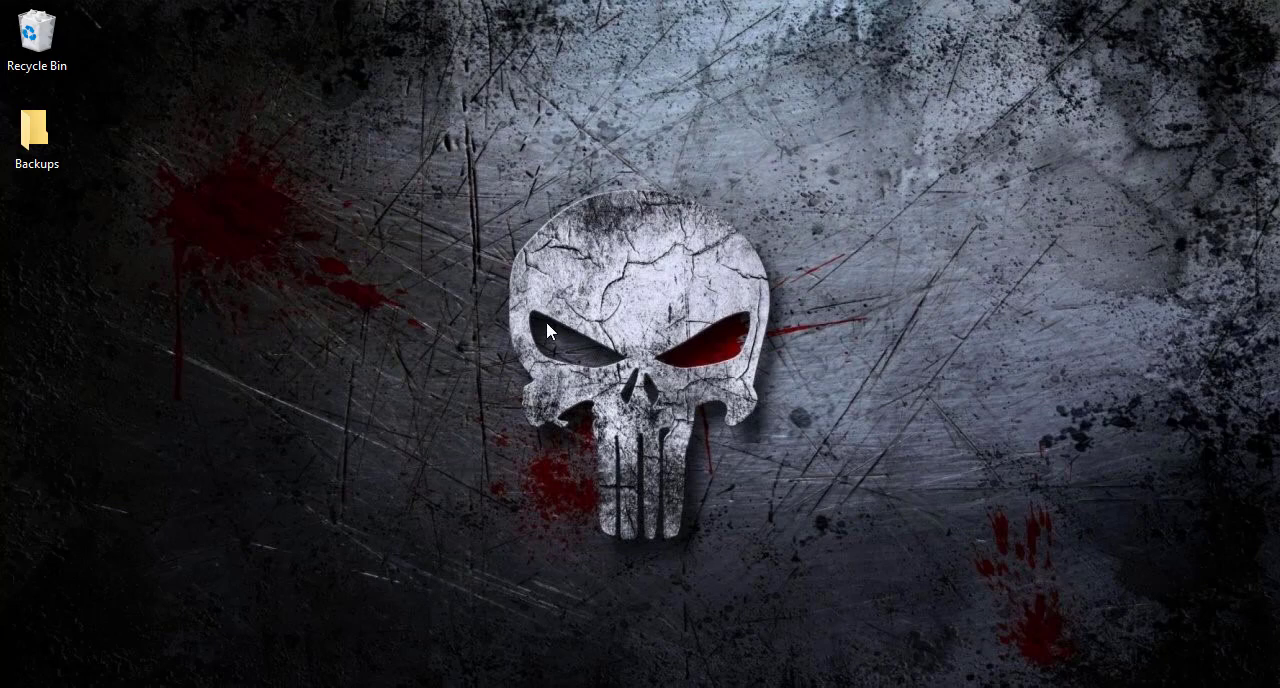
Open the Windows display settings from the desktop, view the available screen resolutions without choosing another, and dismiss the window.
right_click(547, 331)
left_click(612, 572)
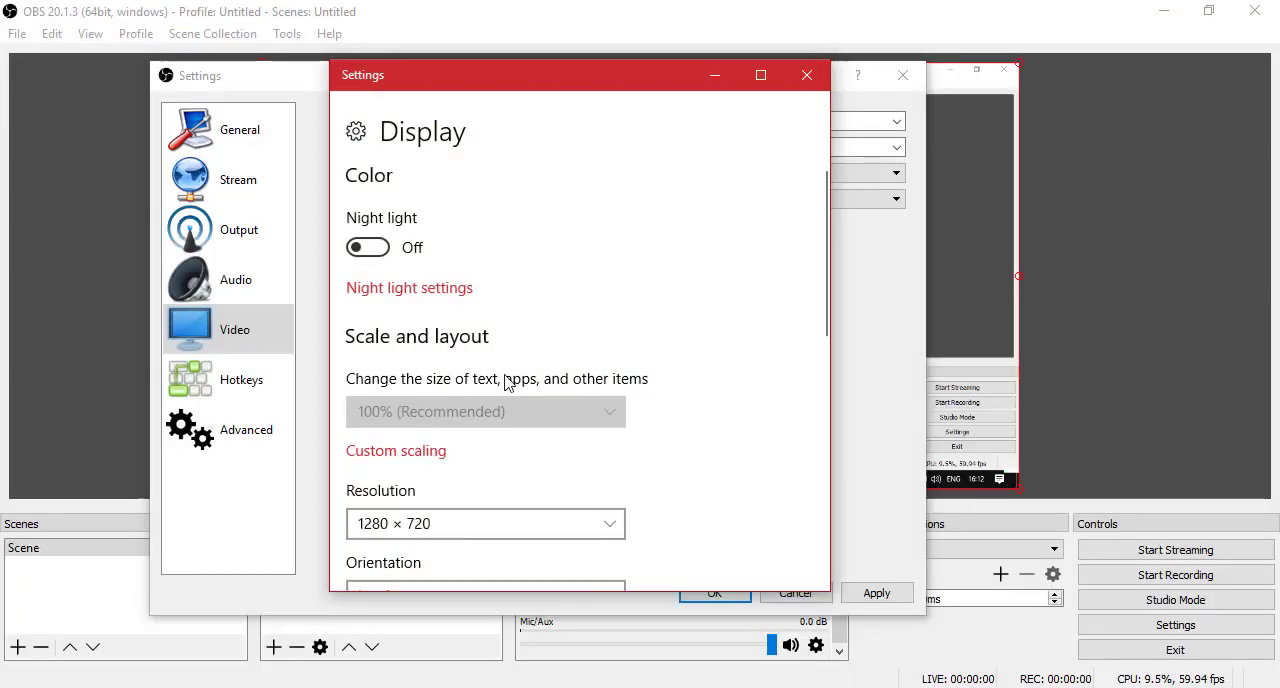
left_click(463, 527)
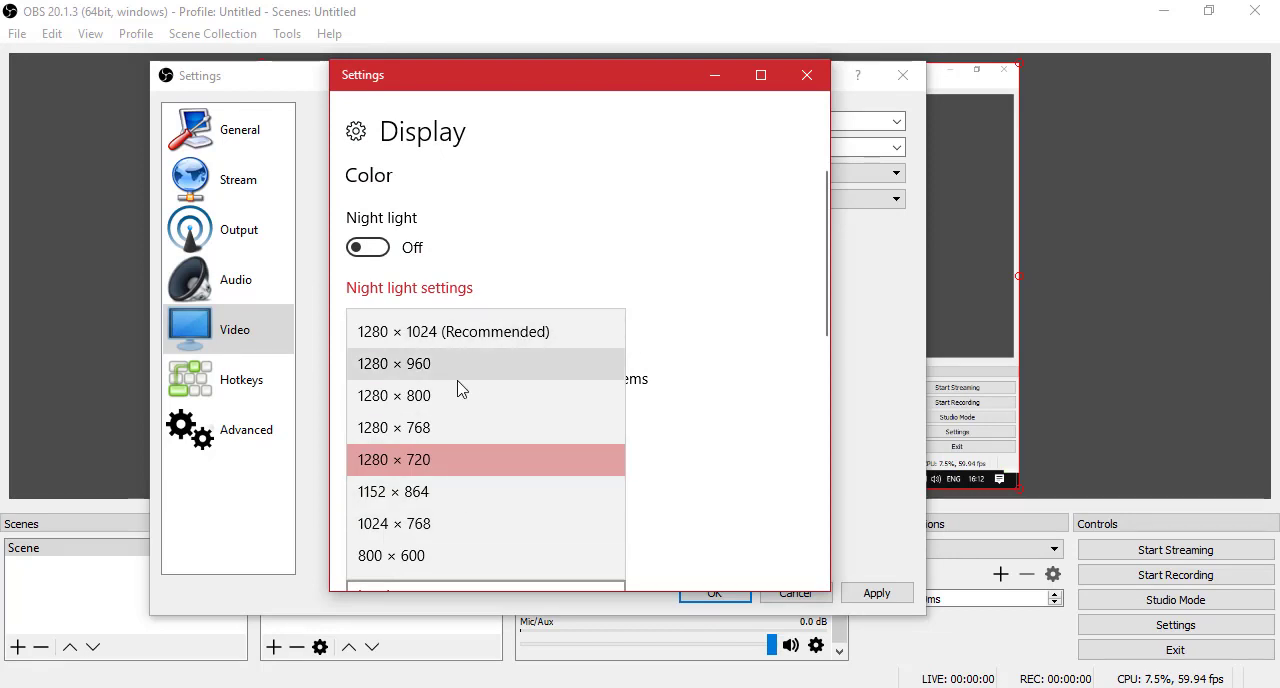
left_click(708, 470)
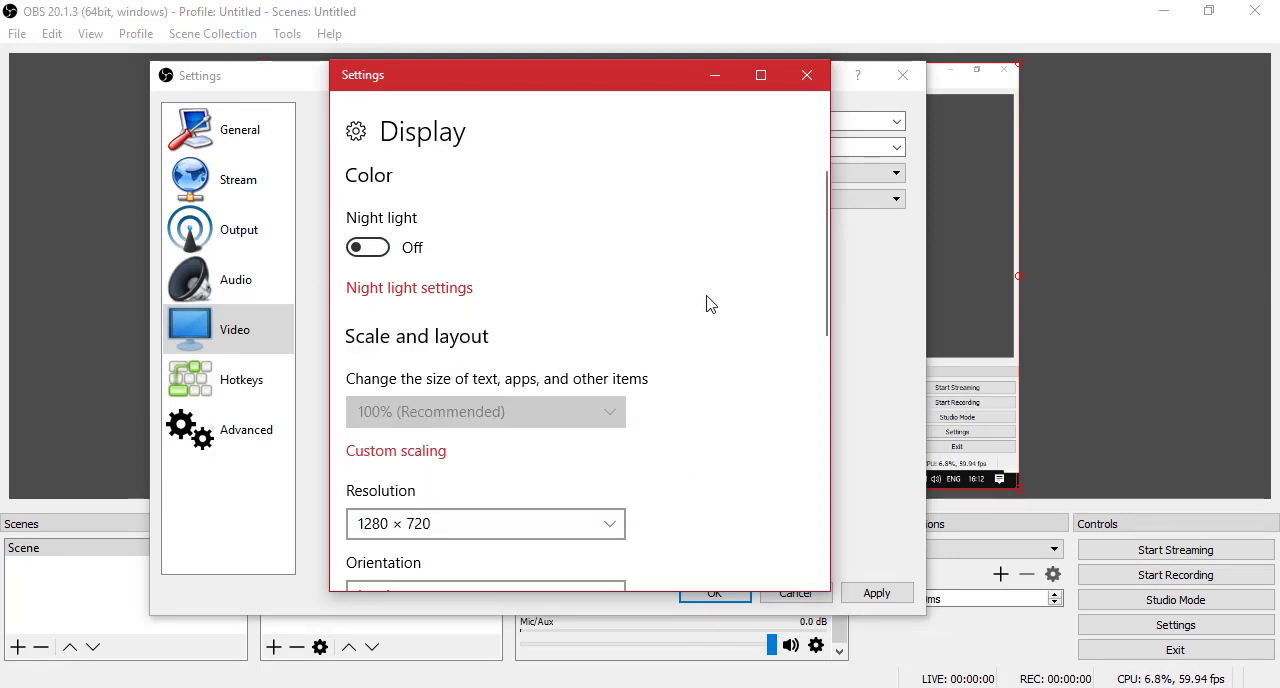
left_click(718, 88)
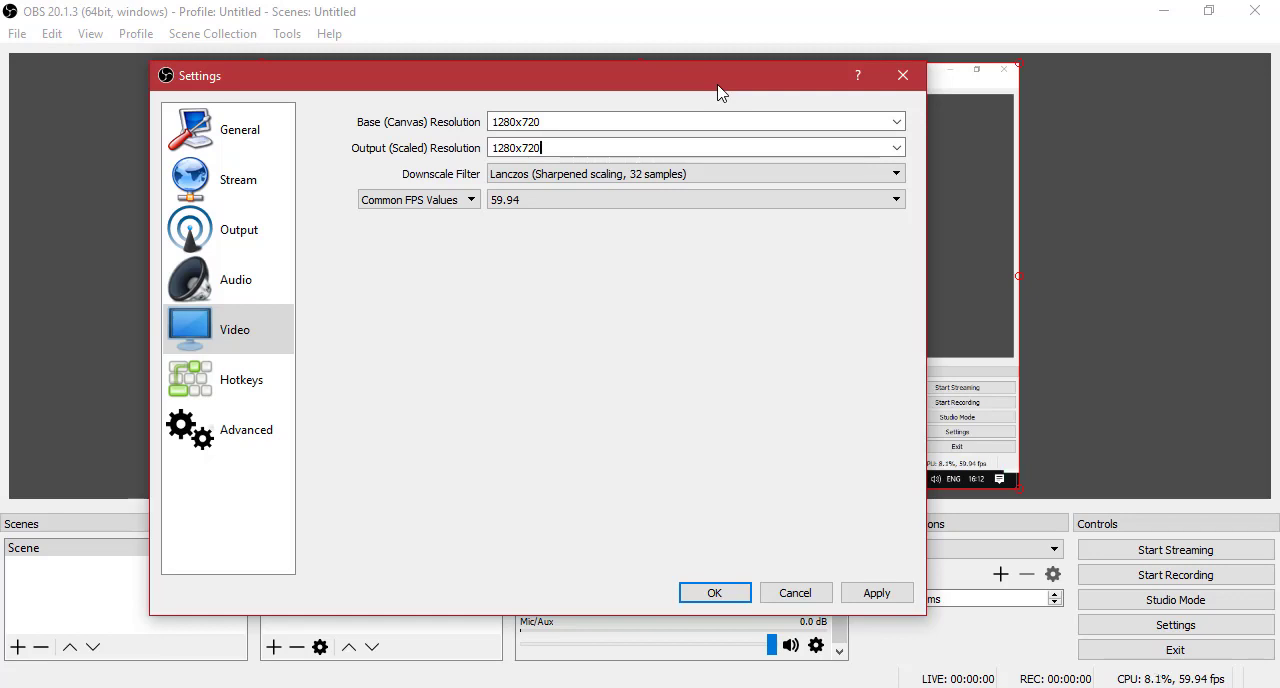
Choose Lanczos (Sharpened scaling, 32 samples) as the downscale filter in the Video settings.
left_click_drag(718, 92, 757, 125)
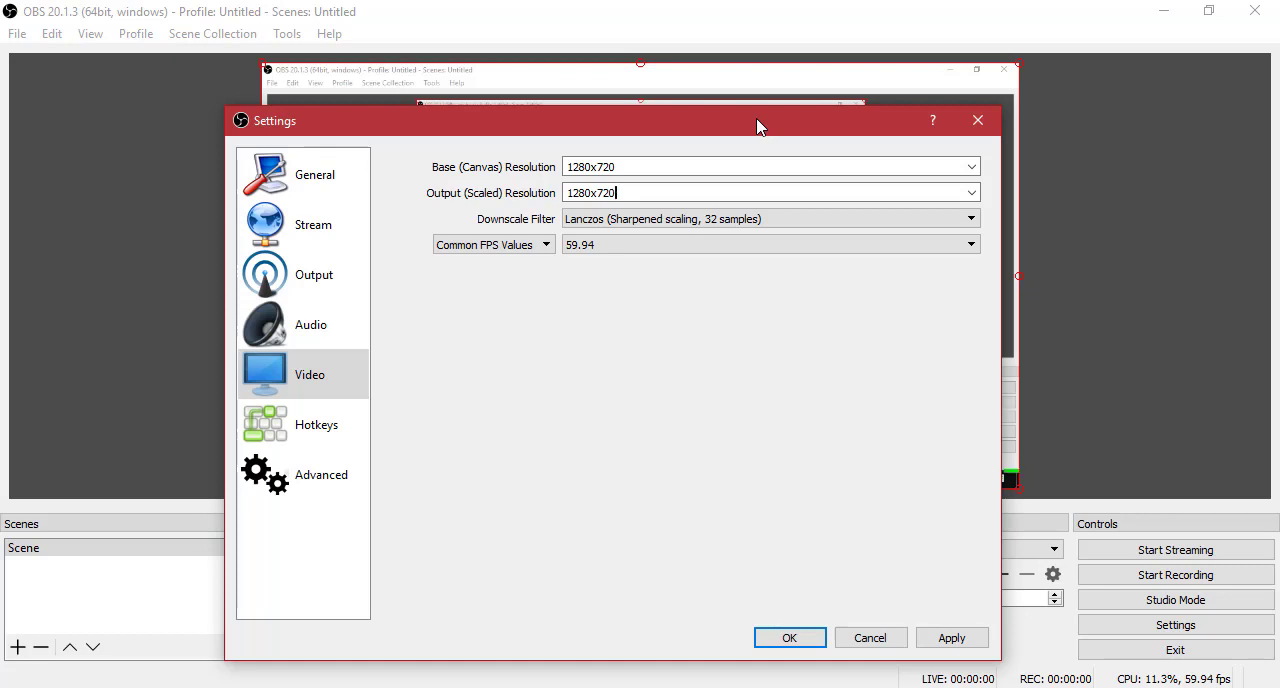
left_click_drag(757, 125, 751, 162)
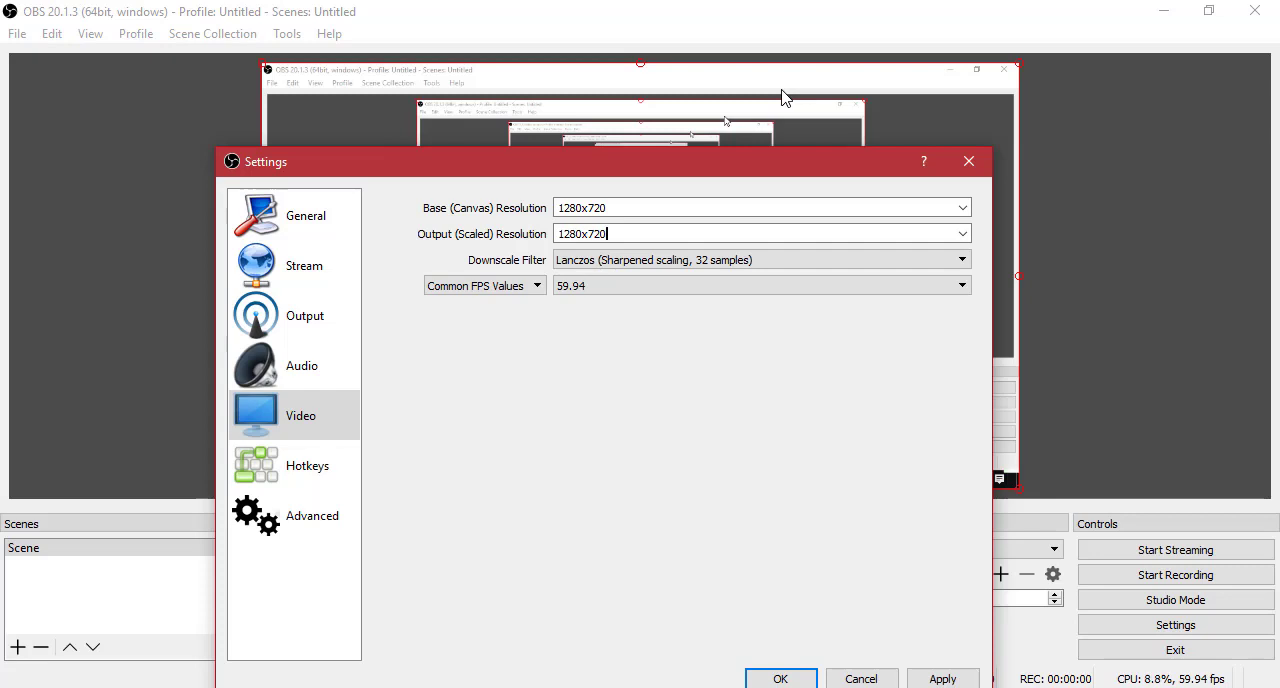
left_click_drag(666, 164, 666, 29)
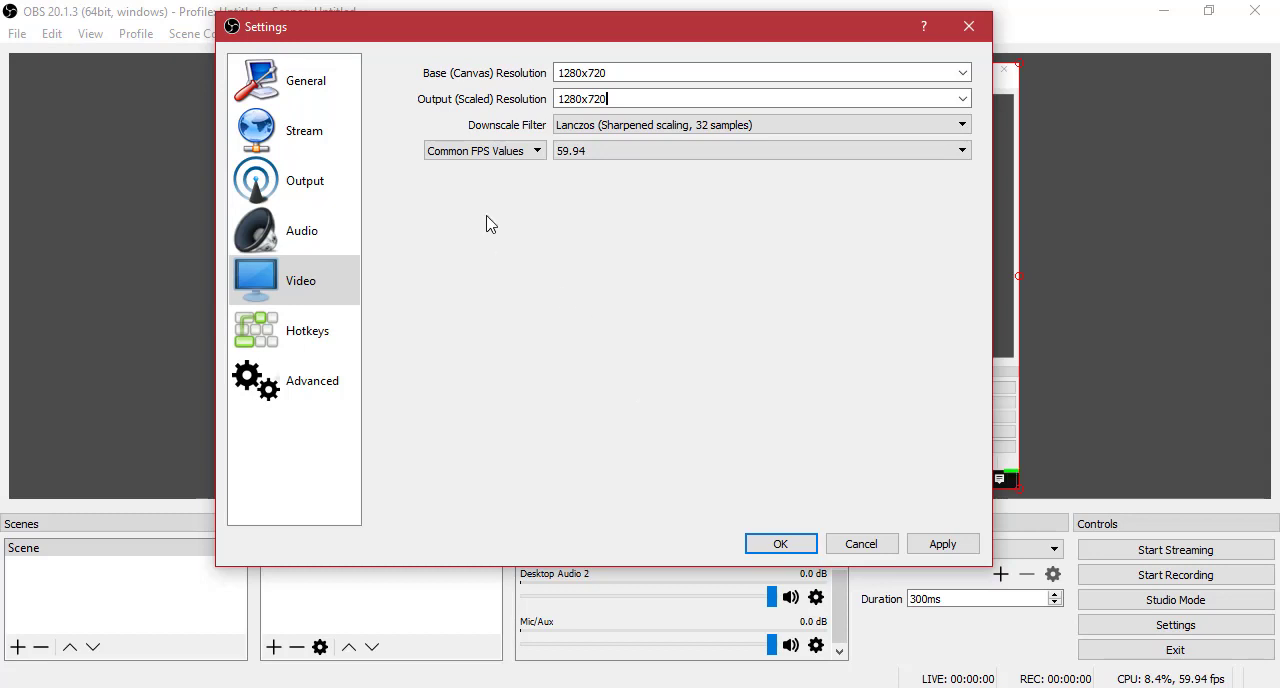
left_click(598, 124)
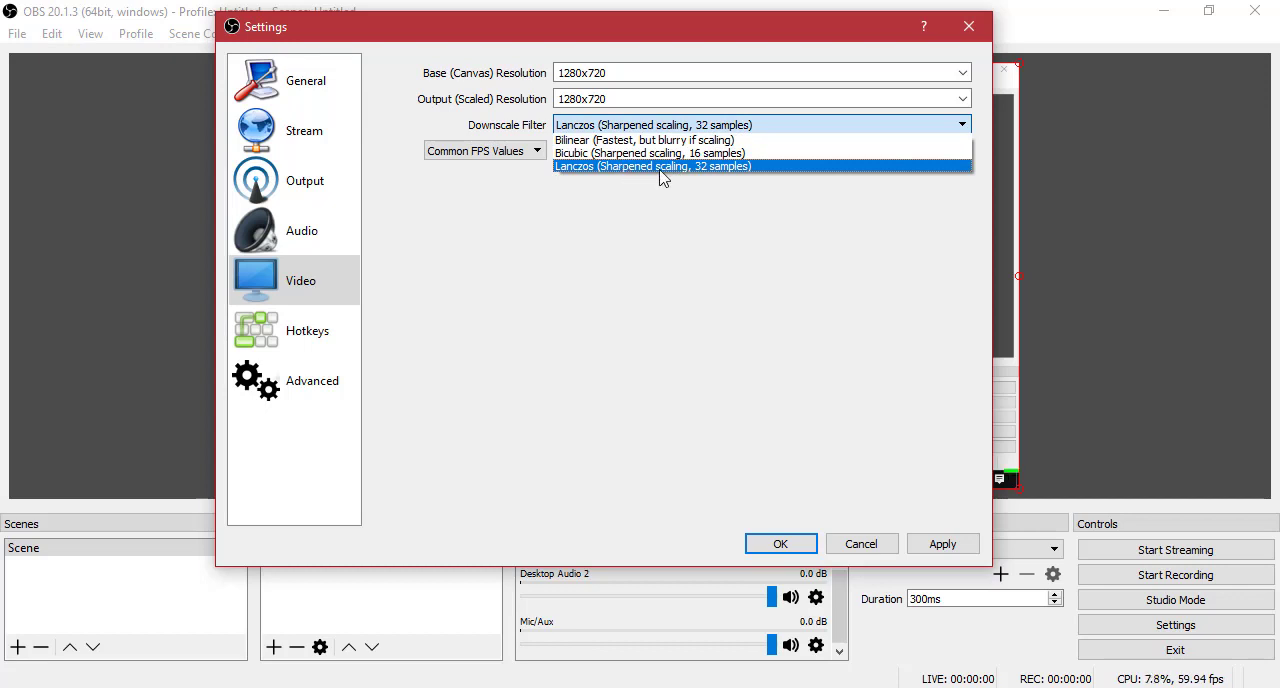
left_click(660, 166)
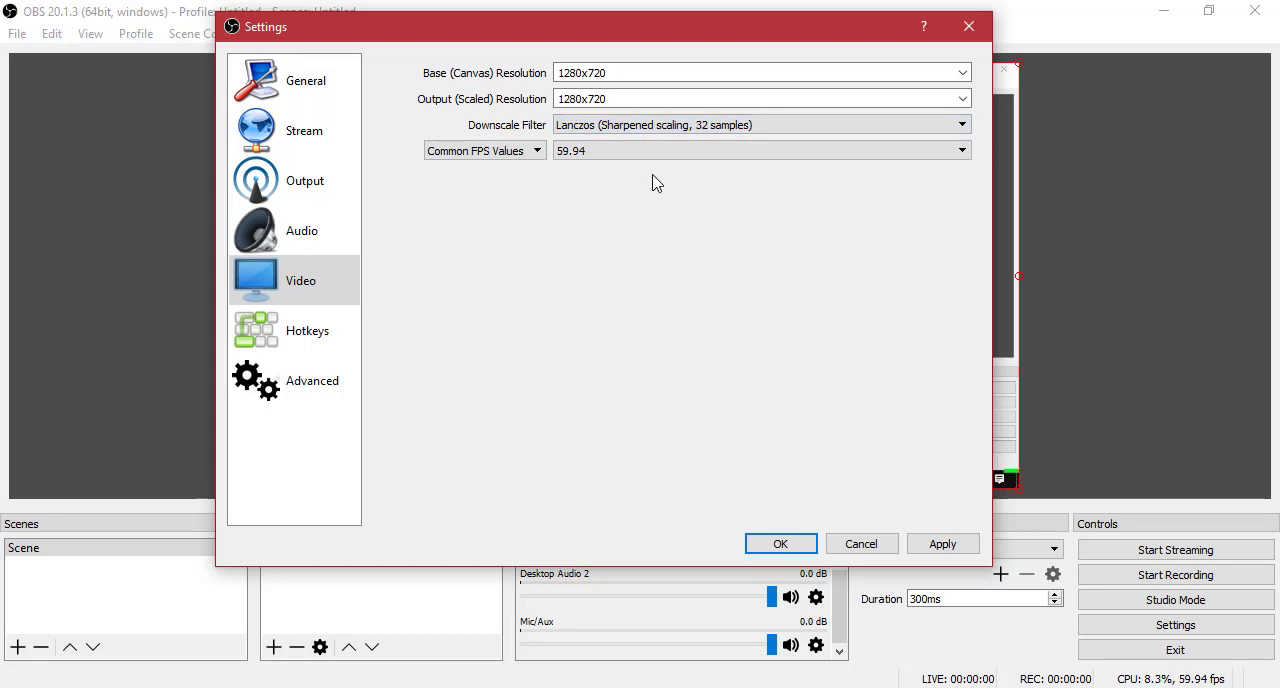
Choose Common FPS Values as the frame rate type and 59.94 as the frame rate.
left_click(490, 151)
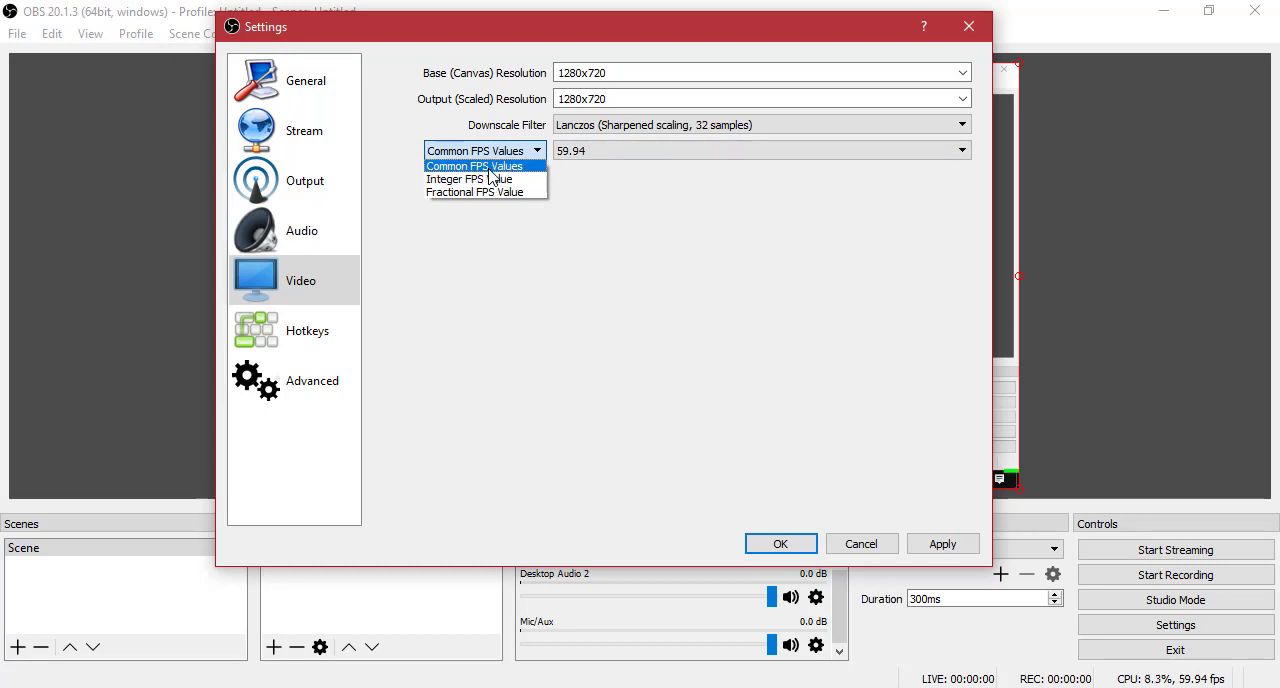
left_click(490, 170)
left_click(674, 152)
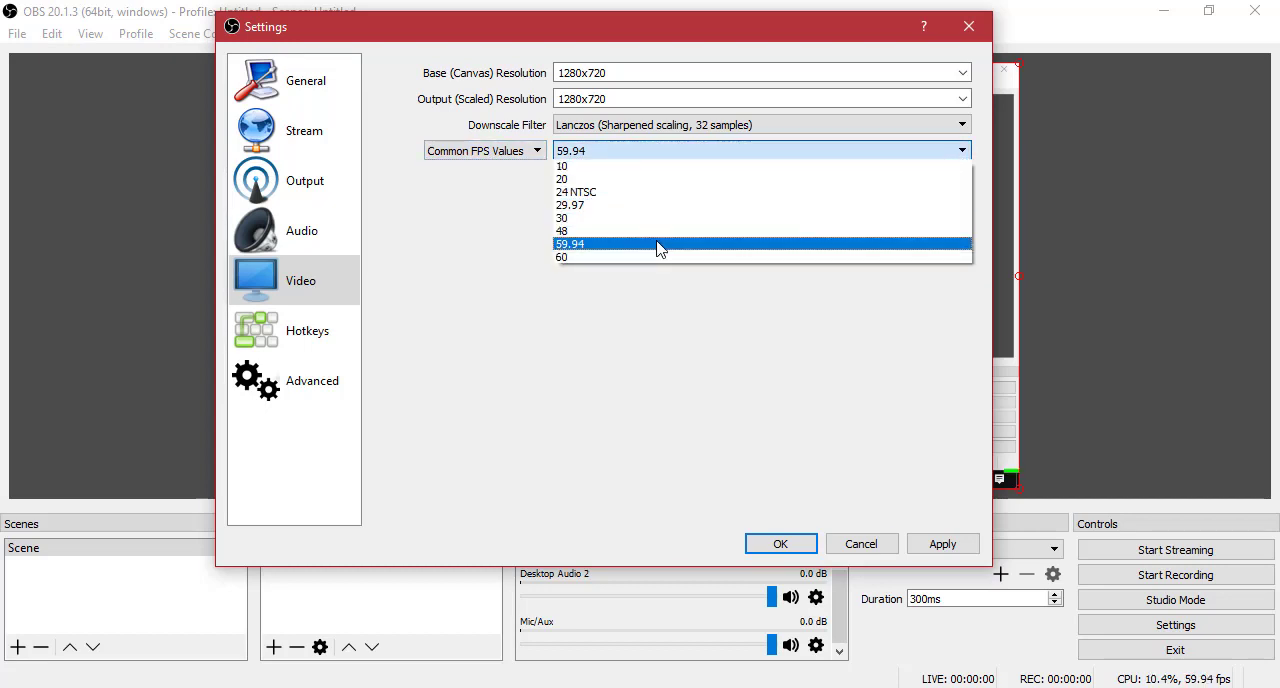
left_click(659, 244)
left_click(689, 155)
left_click(663, 245)
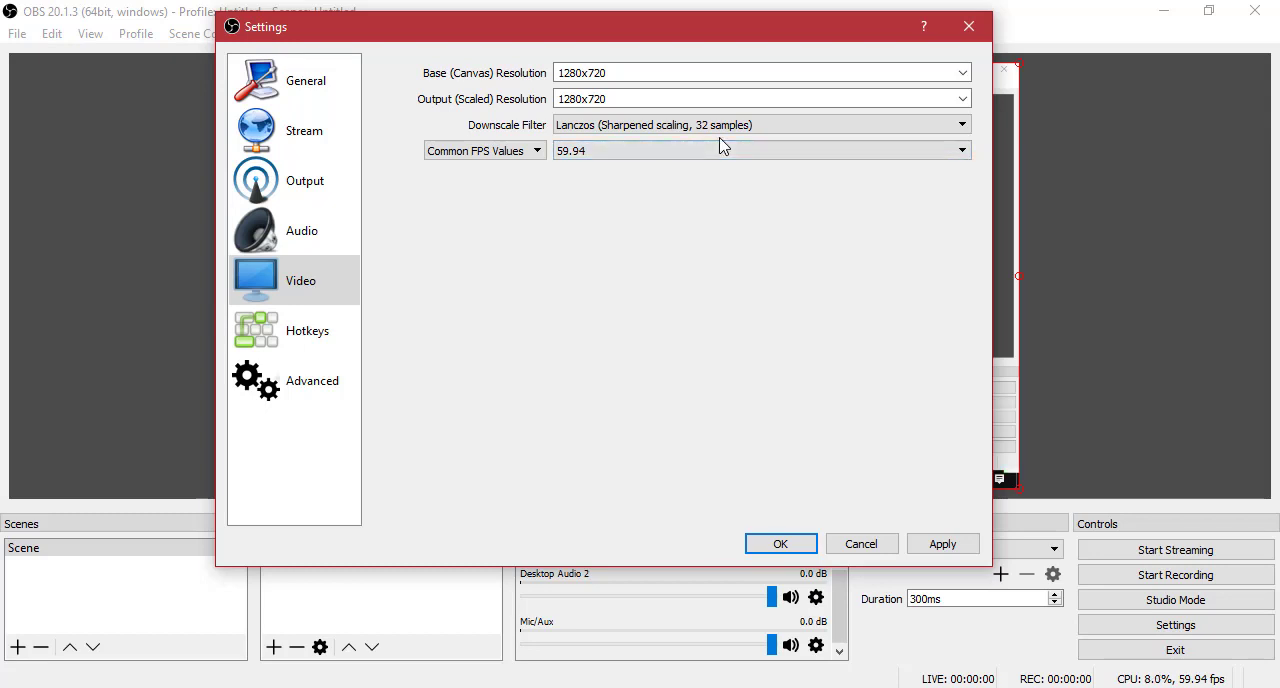
left_click(720, 152)
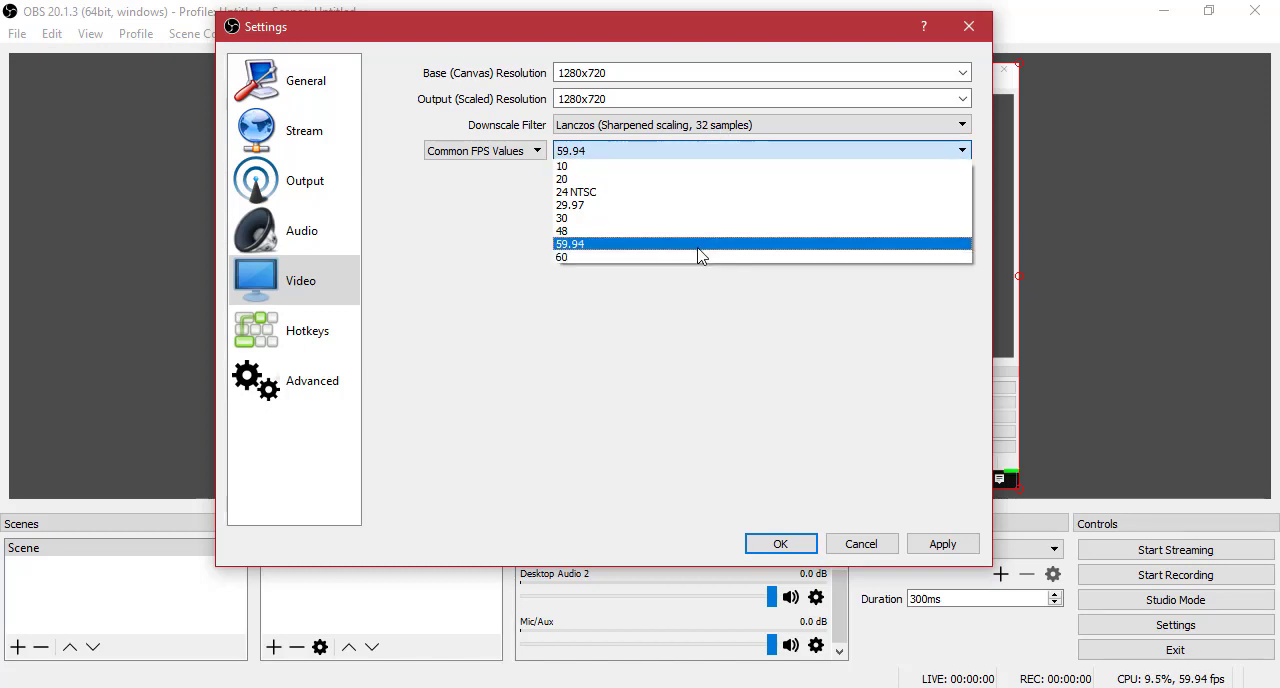
left_click(723, 156)
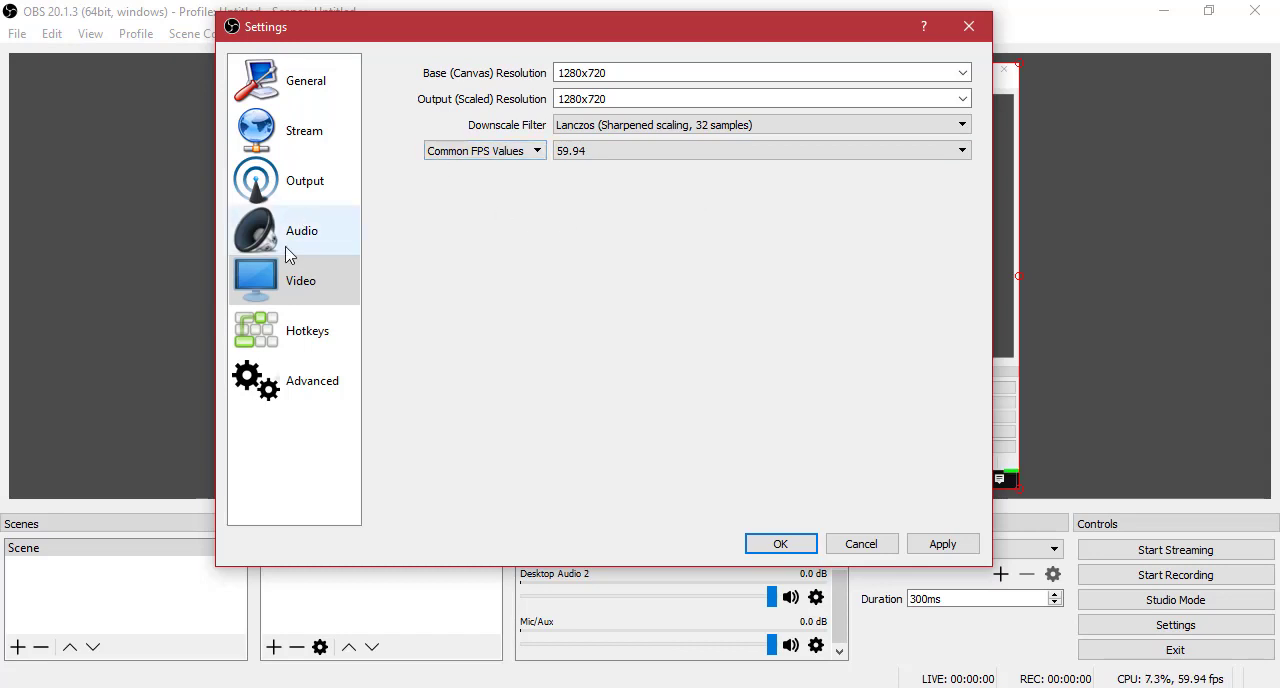
Open the Hotkeys settings and look through the list of assignable actions.
left_click(304, 331)
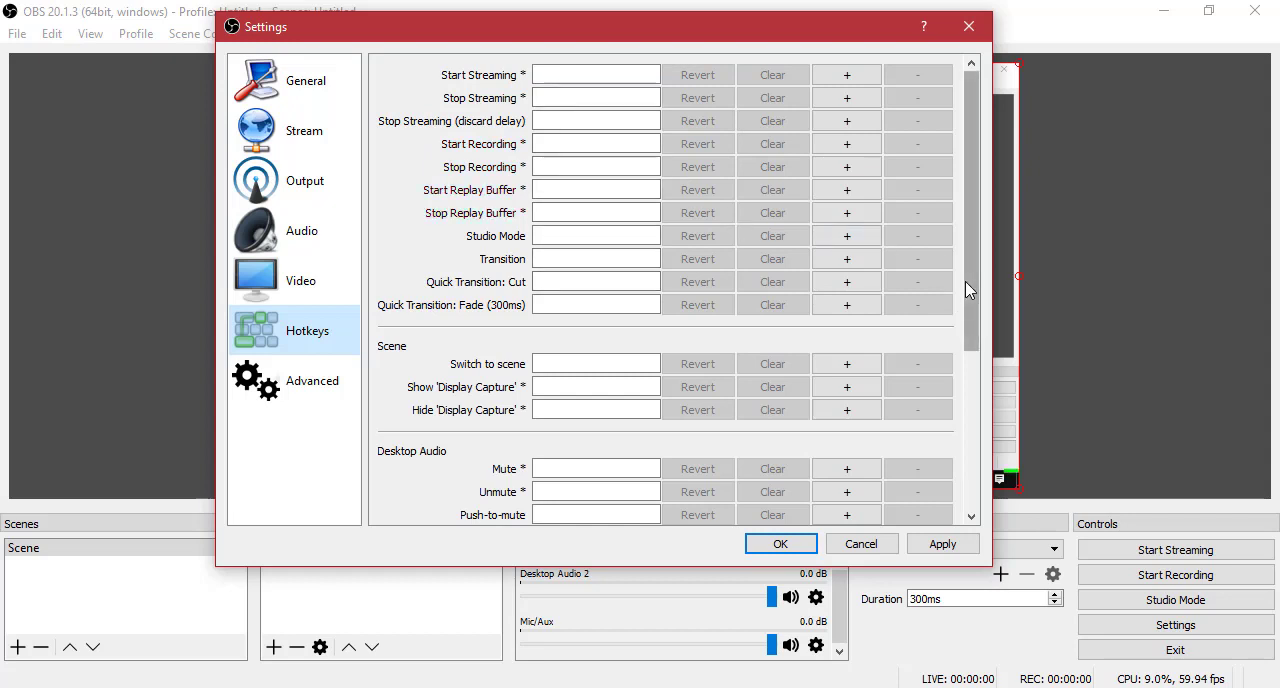
left_click_drag(965, 281, 960, 234)
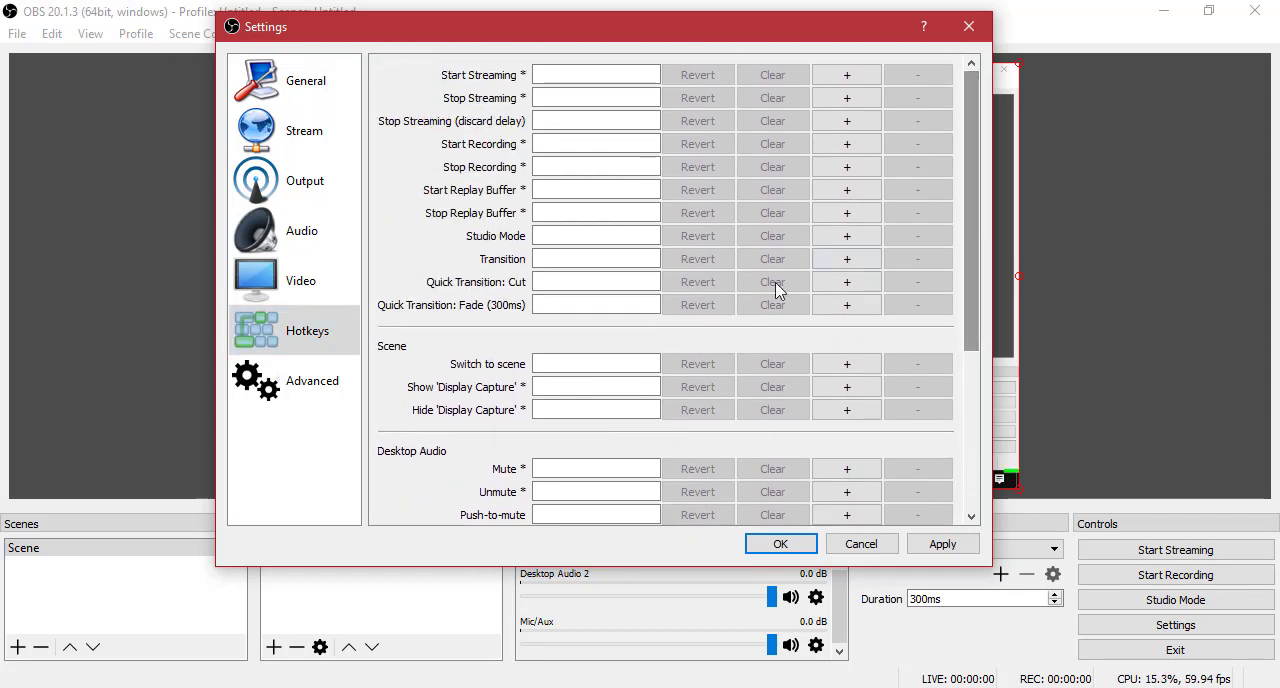
In the Advanced settings, set the process priority to High and choose Direct3D 11 as the video renderer.
left_click(296, 385)
left_click(478, 97)
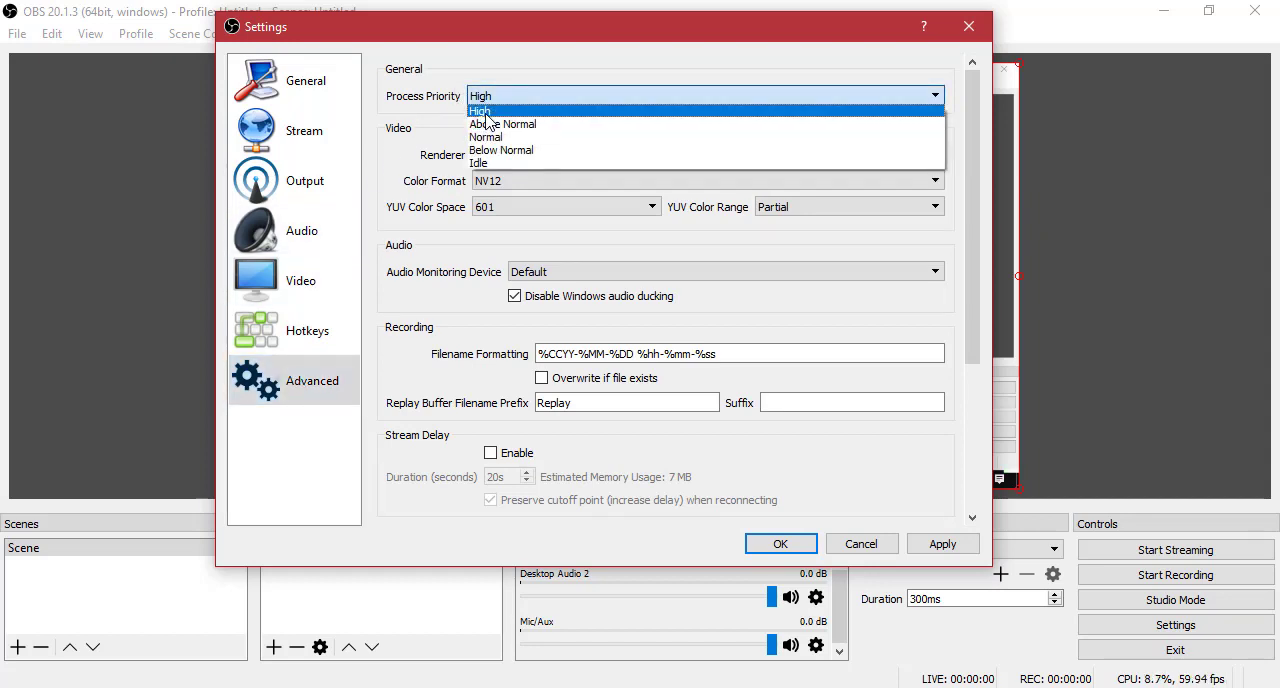
left_click(480, 100)
left_click(503, 99)
left_click(510, 124)
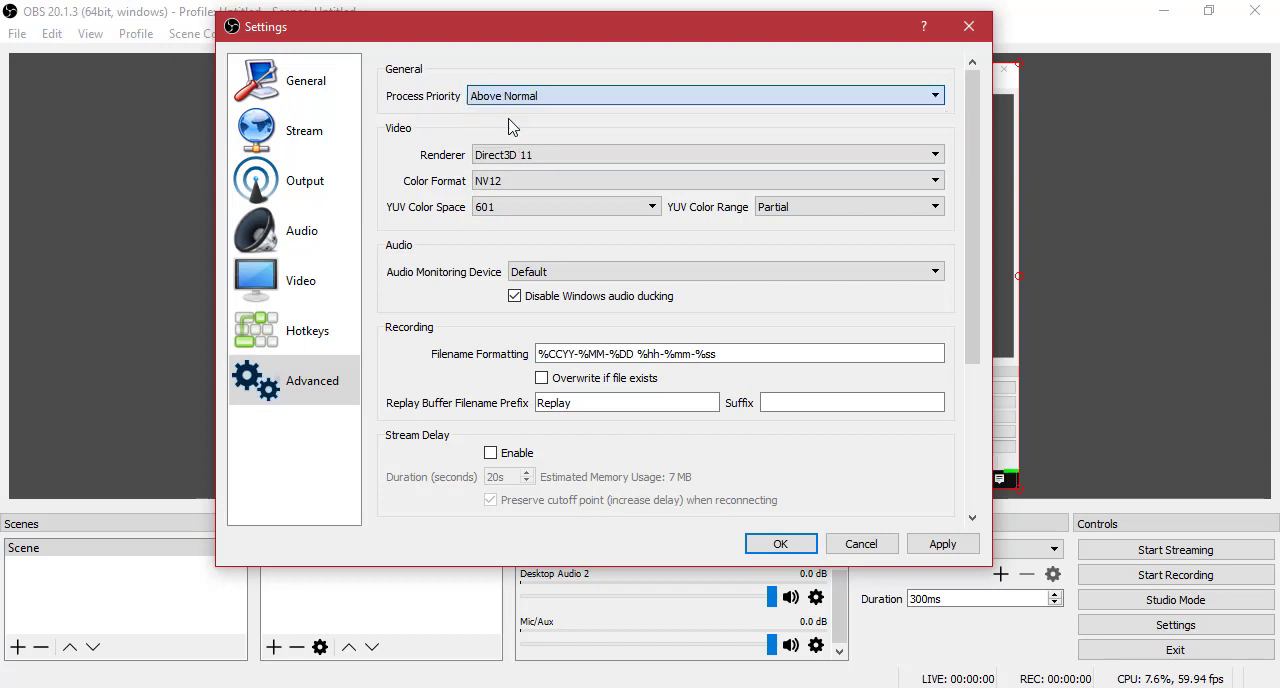
left_click(505, 97)
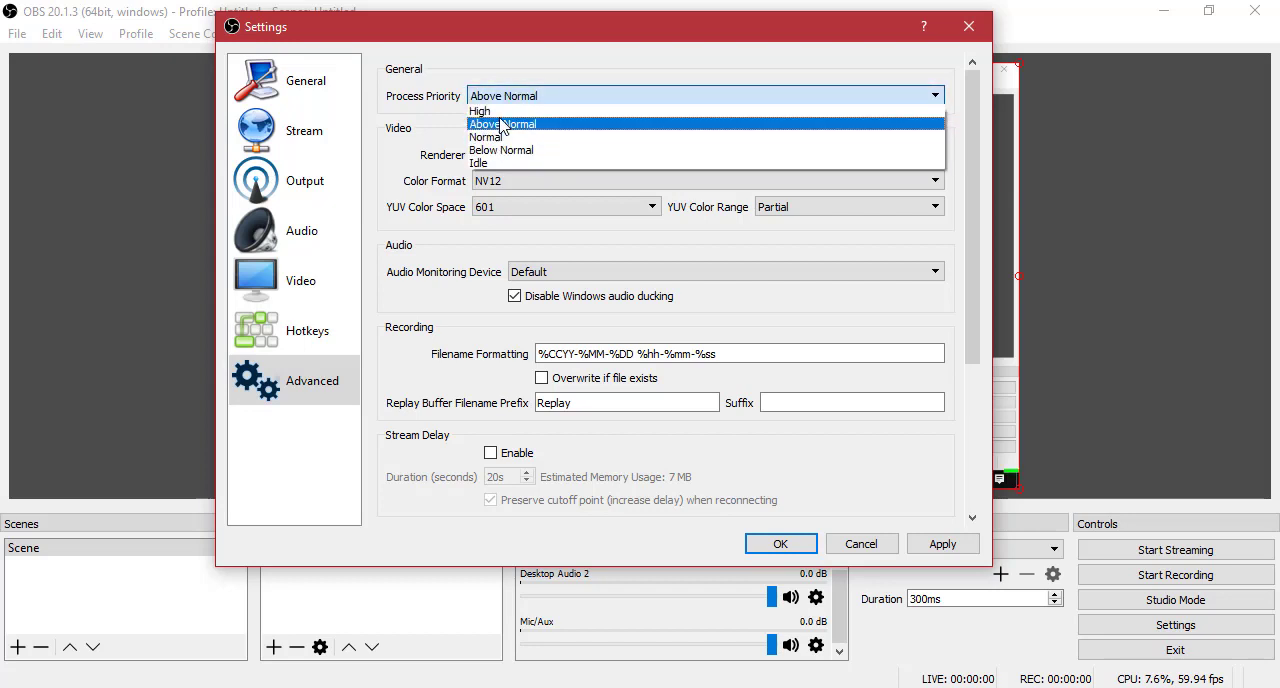
left_click(500, 111)
left_click(506, 154)
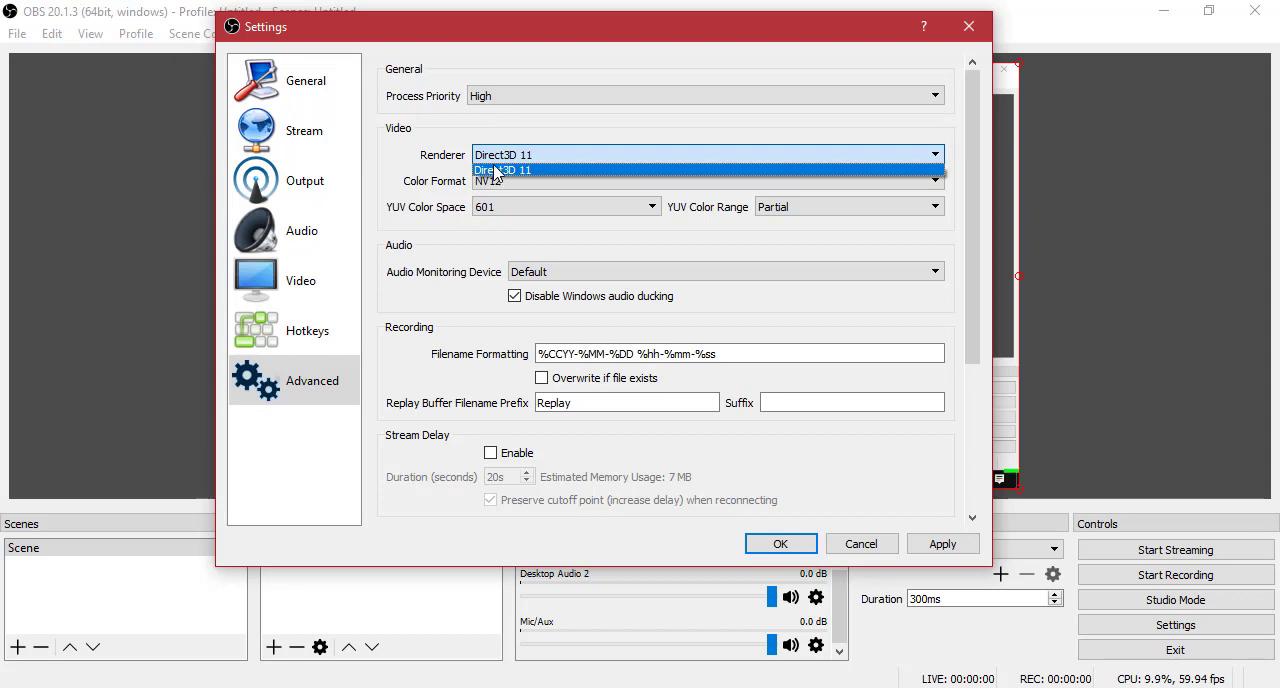
left_click(496, 170)
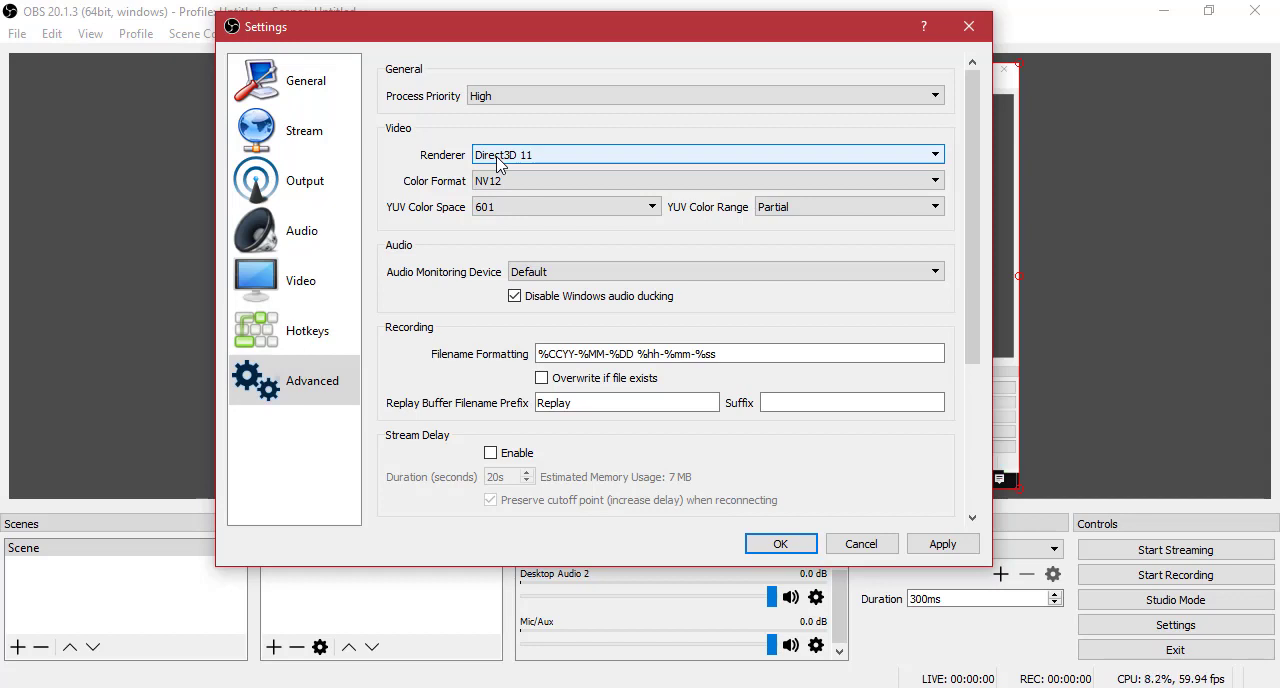
In the Advanced video settings, keep NV12 as the color format and choose 601 as the YUV color space.
left_click(489, 183)
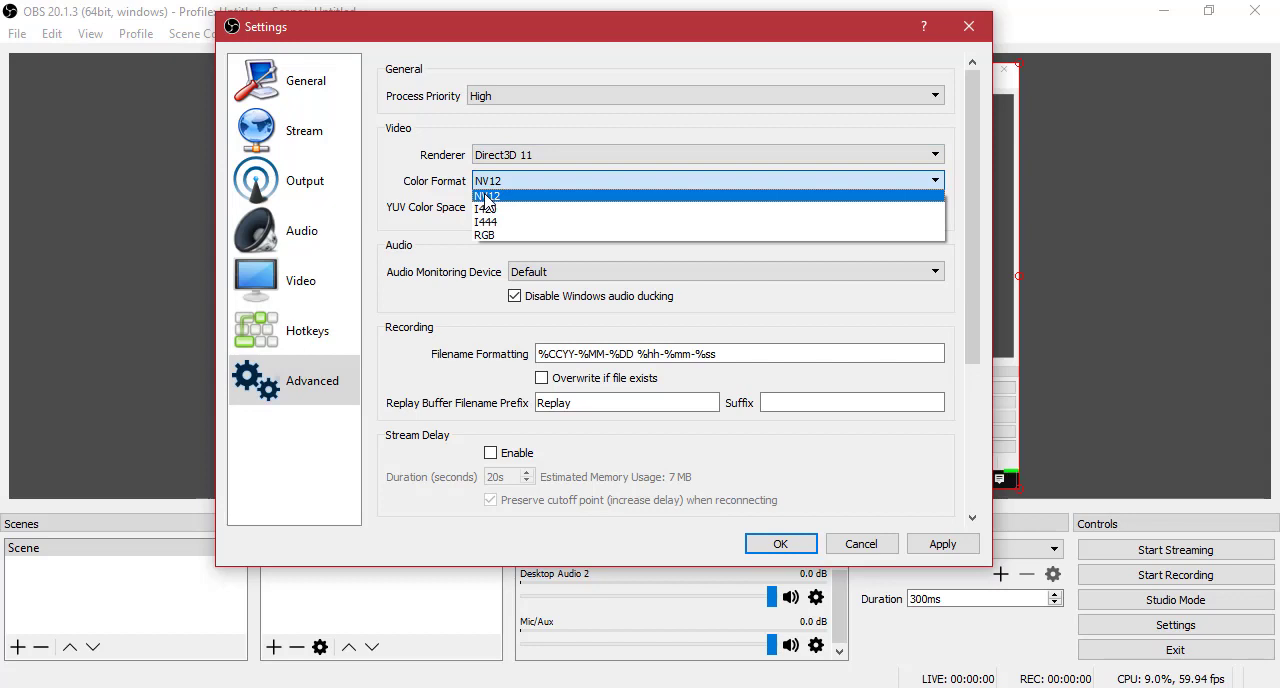
left_click(548, 180)
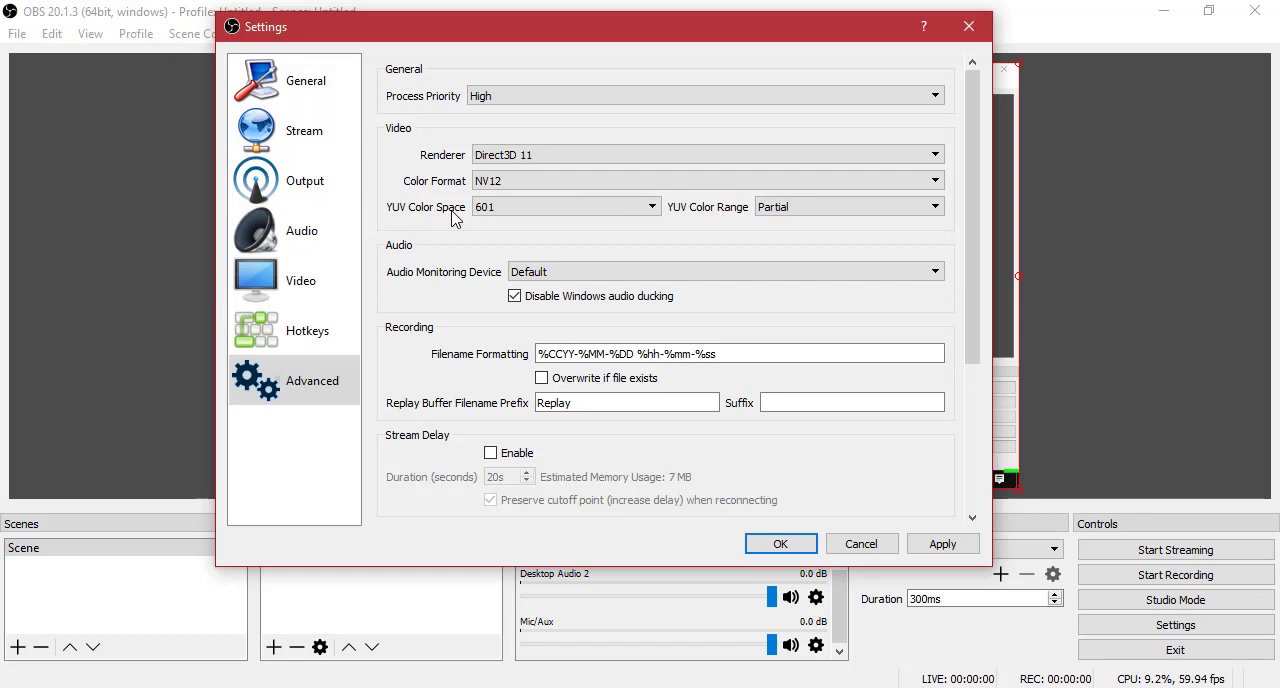
left_click(505, 207)
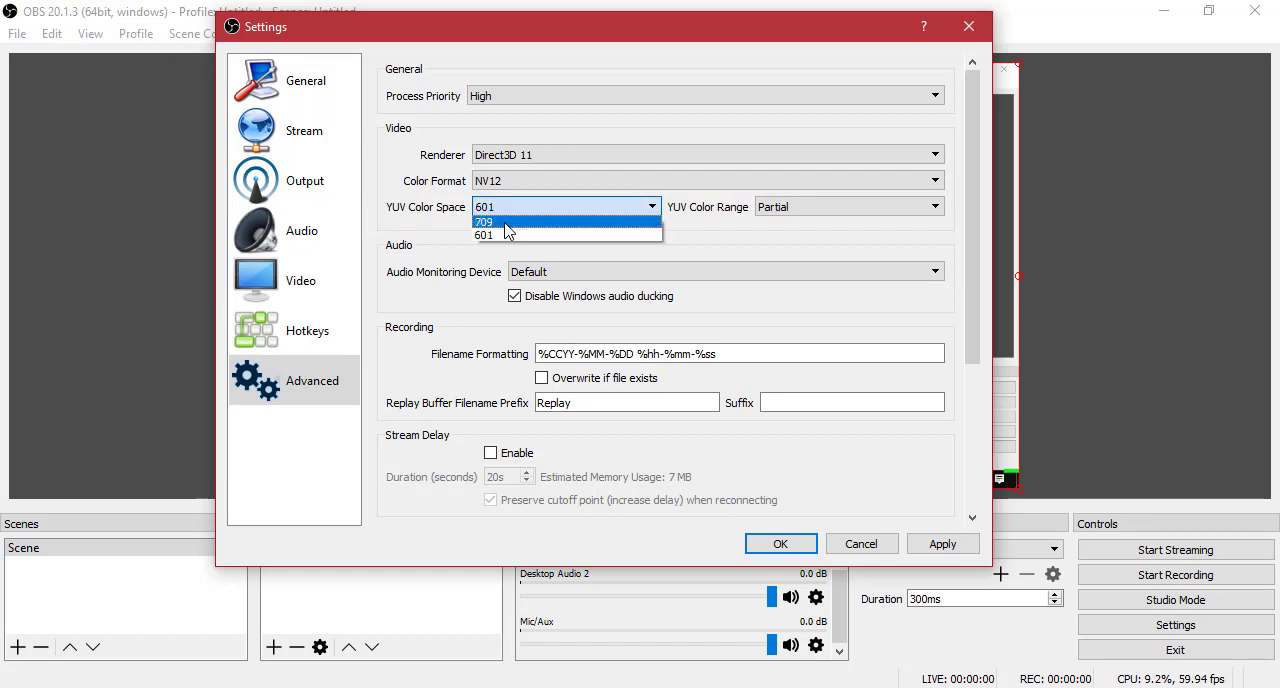
left_click(507, 222)
left_click(500, 210)
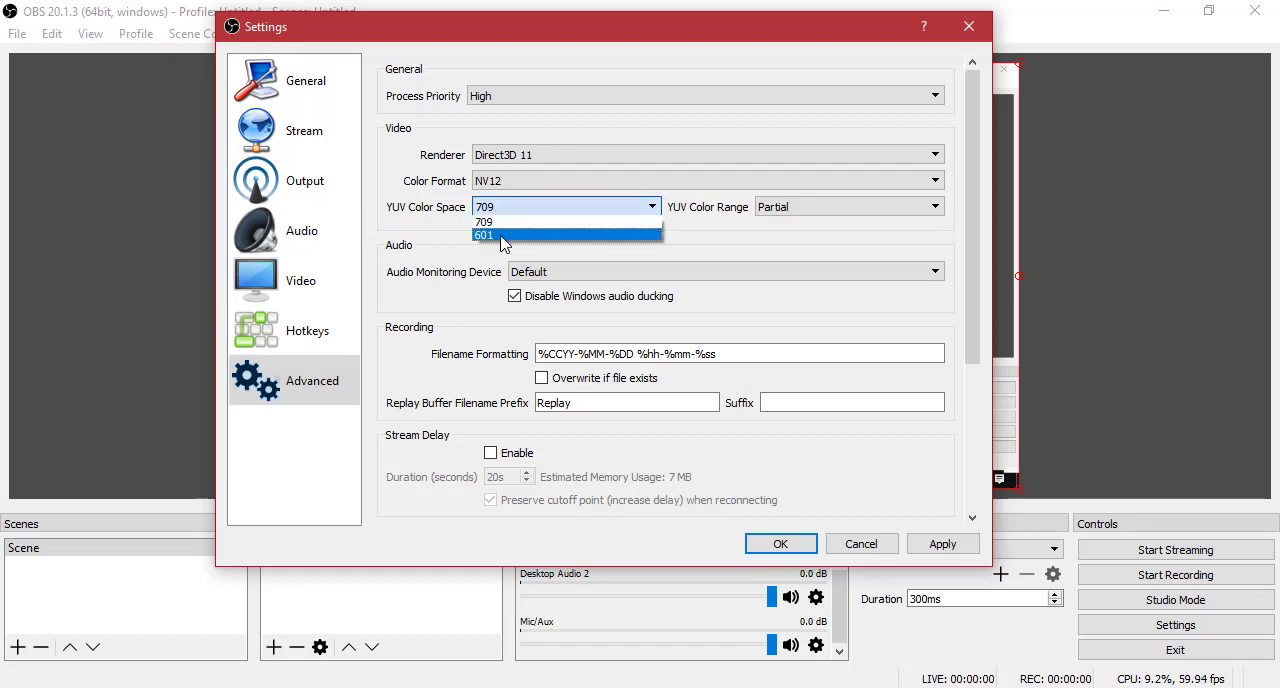
left_click(501, 237)
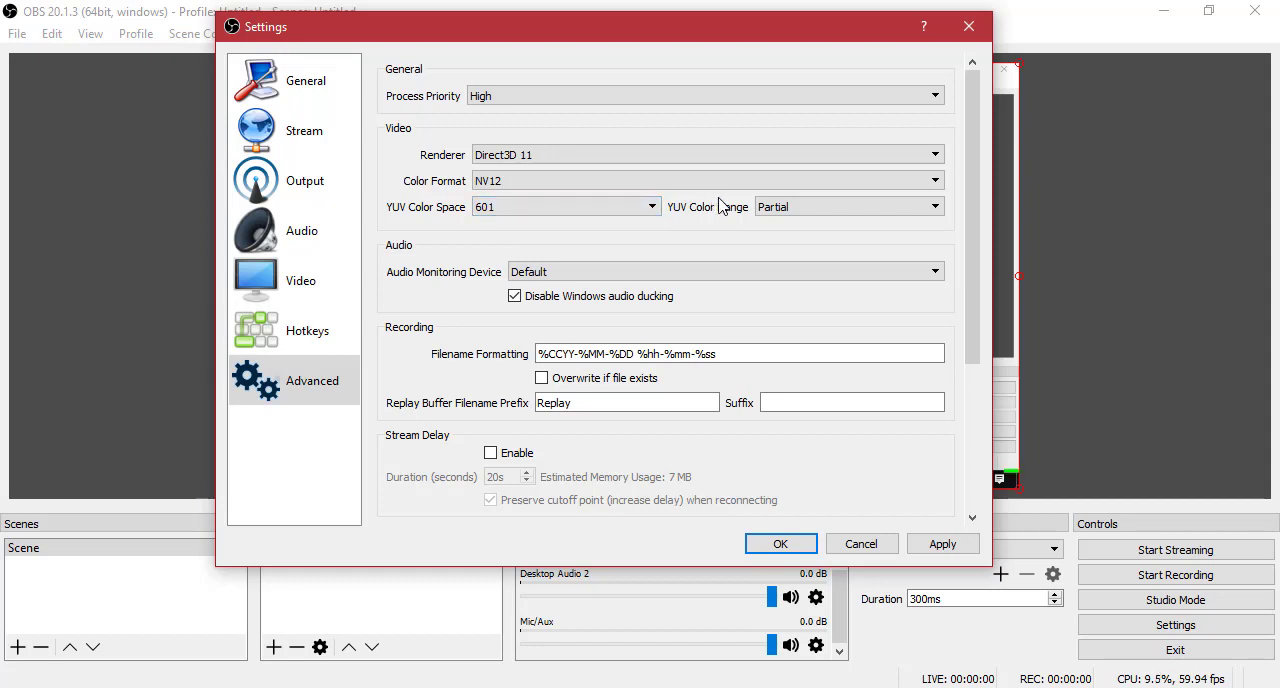
Choose Partial as the YUV color range and look through the remaining Advanced settings.
left_click(762, 208)
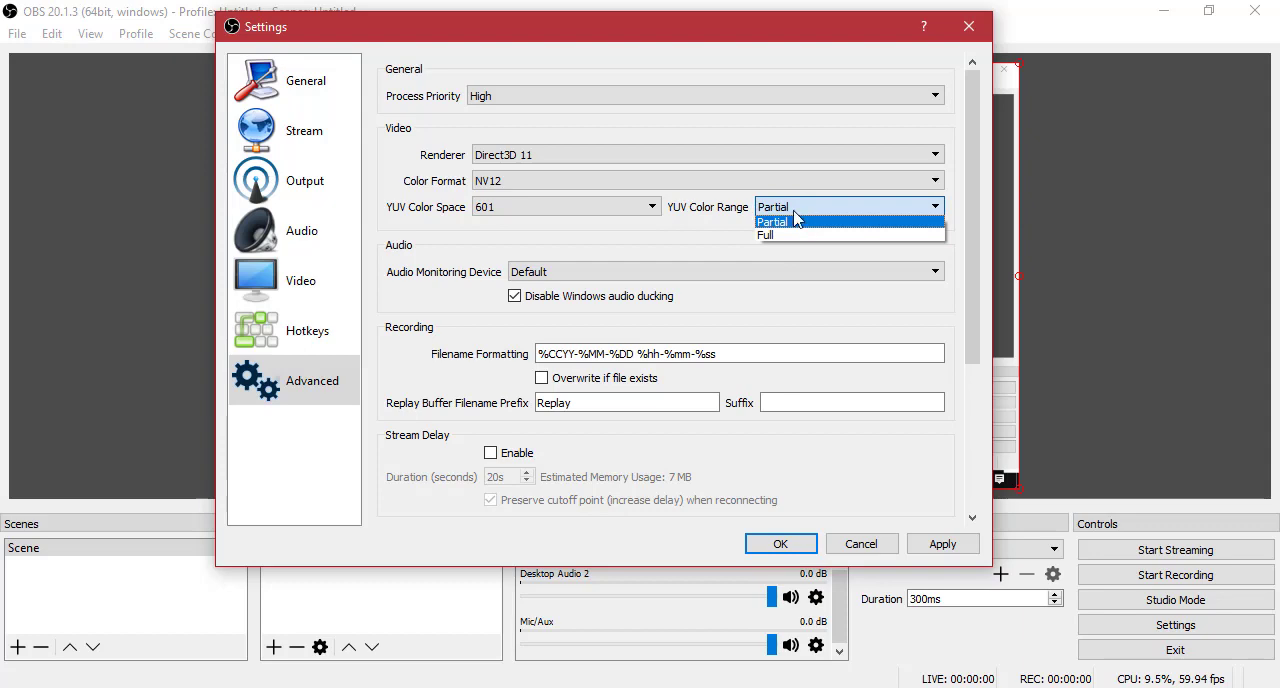
left_click(796, 221)
scroll(370, 288, "down", 5)
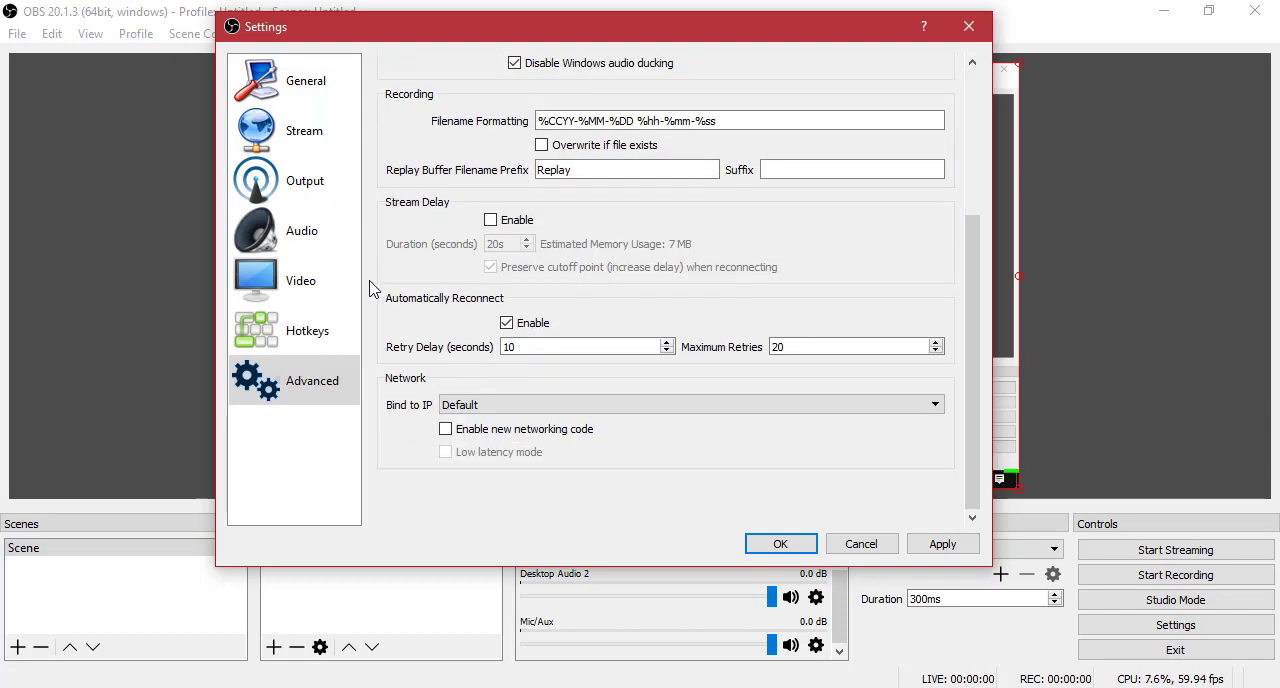
scroll(372, 285, "up", 5)
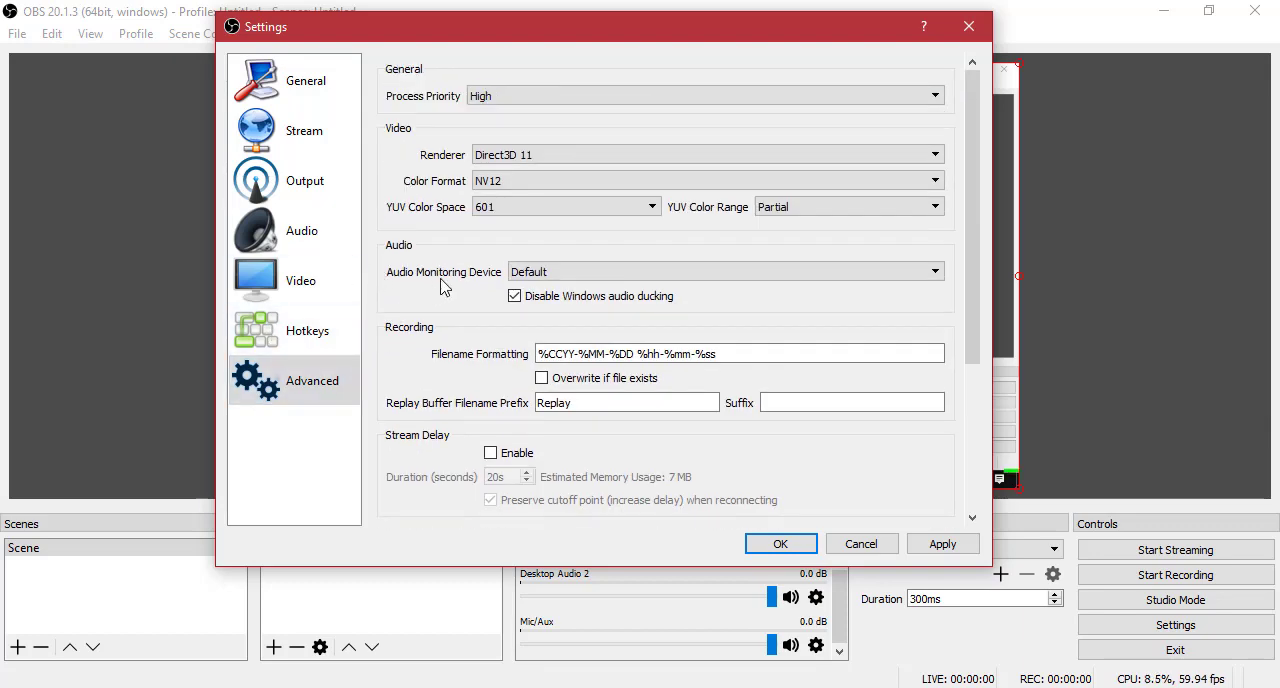
scroll(445, 287, "down", 5)
scroll(445, 280, "up", 5)
scroll(440, 255, "down", 5)
scroll(445, 250, "up", 4)
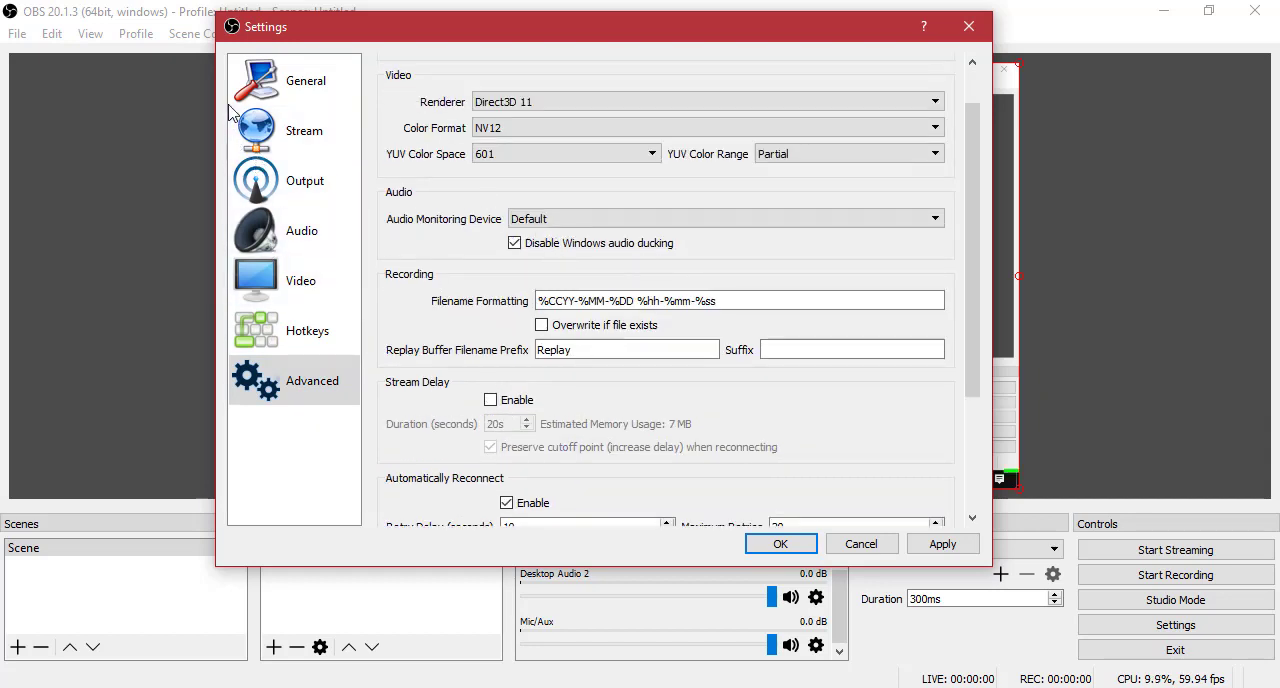
Return to the General settings, apply all changes and close the settings.
left_click(268, 90)
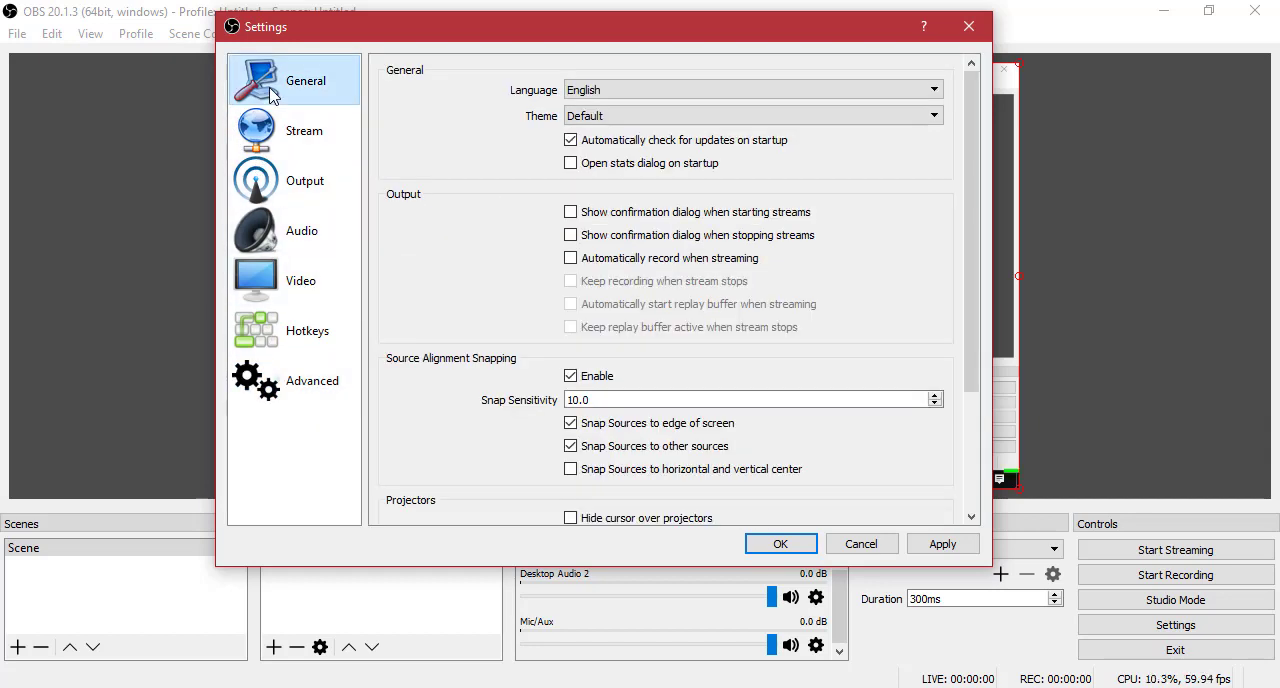
left_click(940, 546)
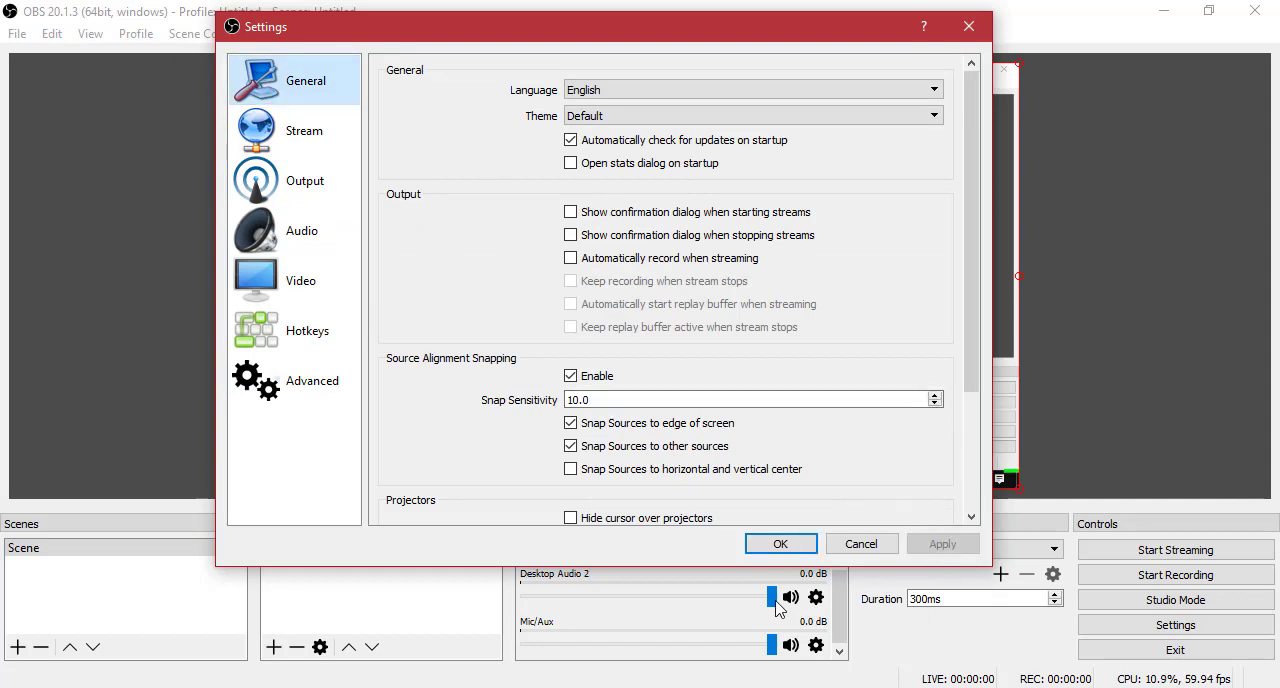
left_click(772, 548)
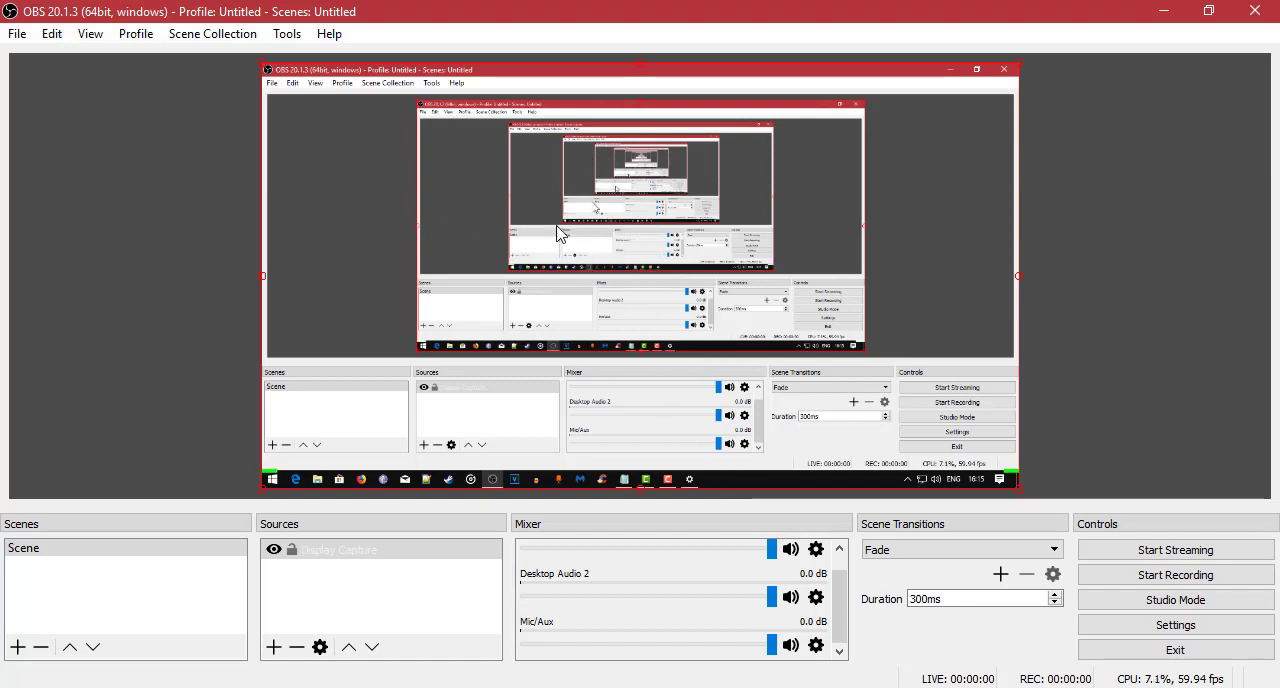
Record a short test clip of the display, briefly opening and closing the settings window while it runs.
left_click(1204, 574)
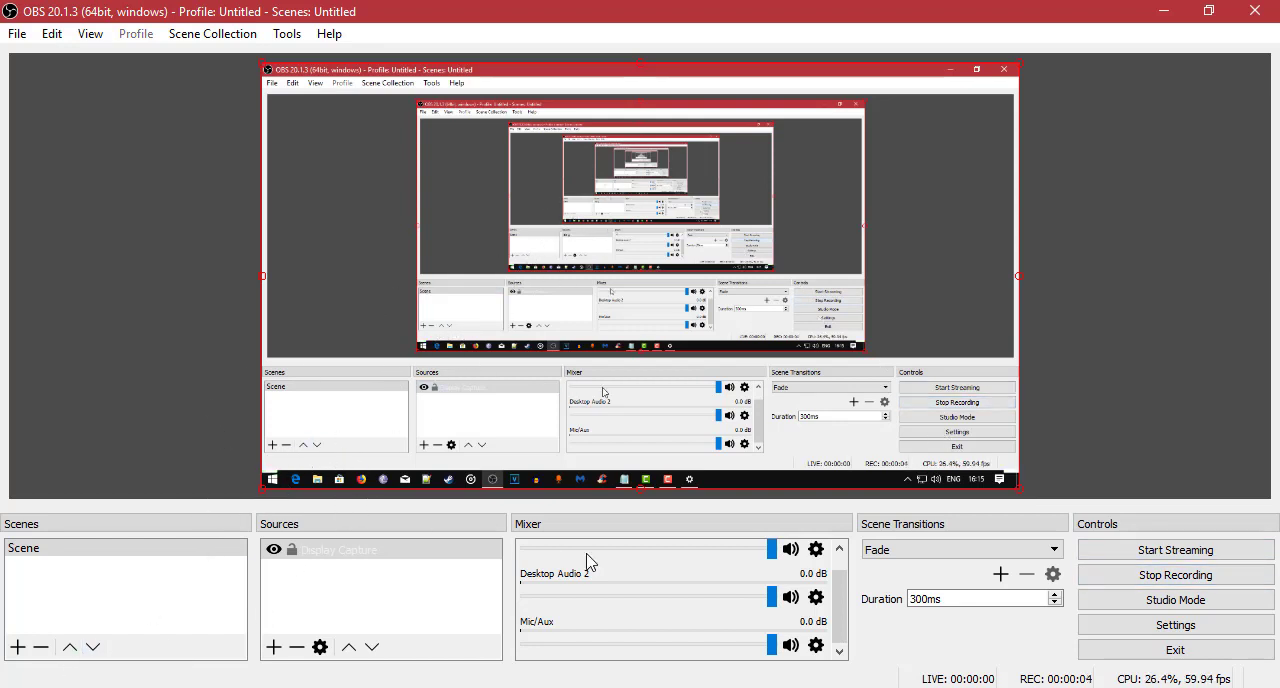
left_click(1155, 626)
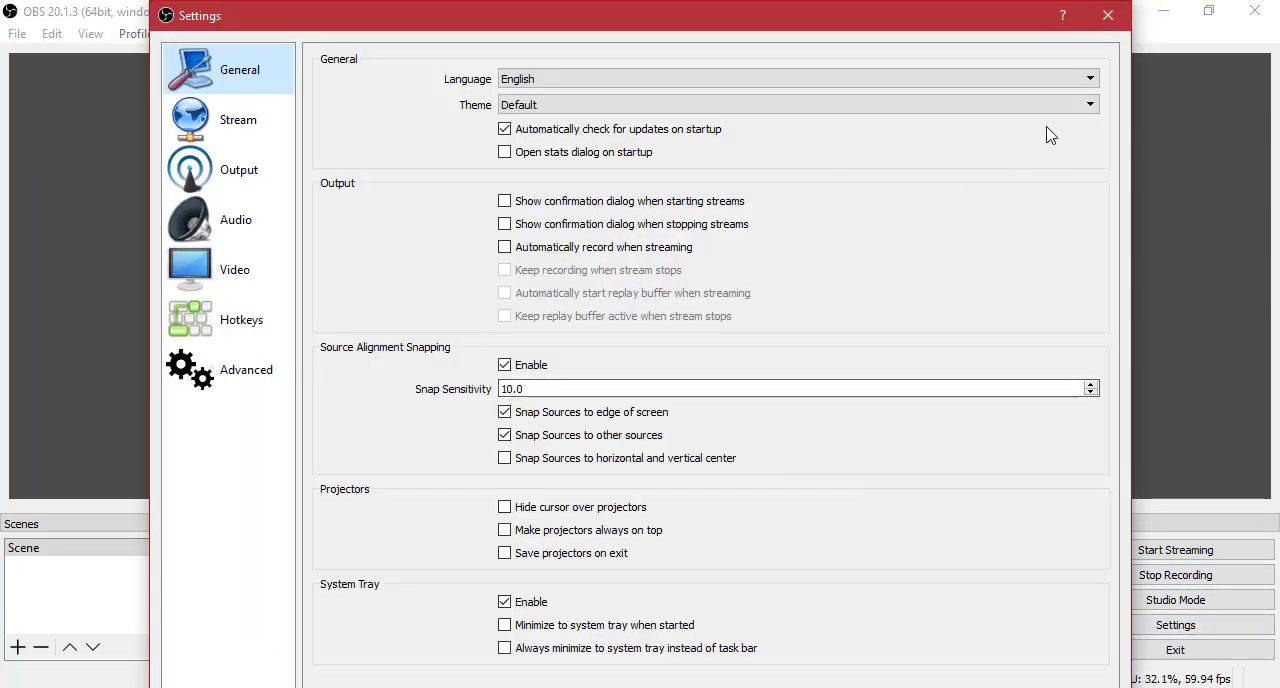
left_click(1108, 15)
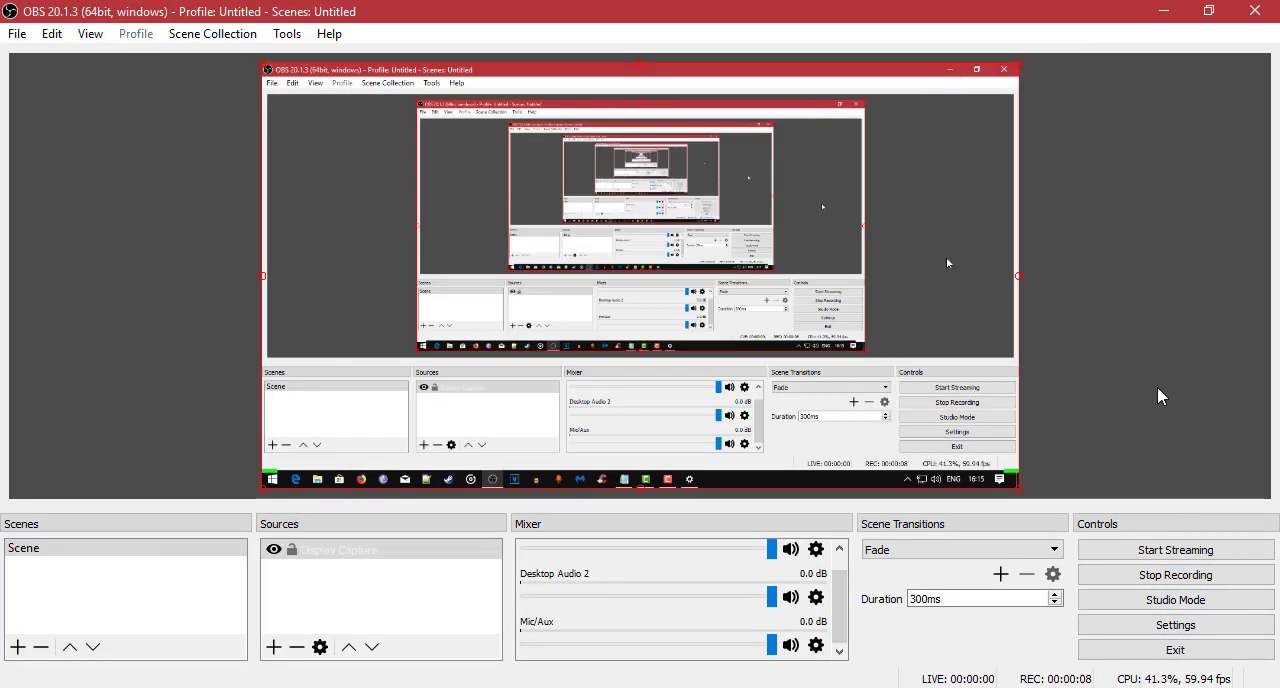
left_click(1170, 575)
Reopen the settings, move the window fully into view and review the bitrate in the recording output settings.
left_click(1161, 630)
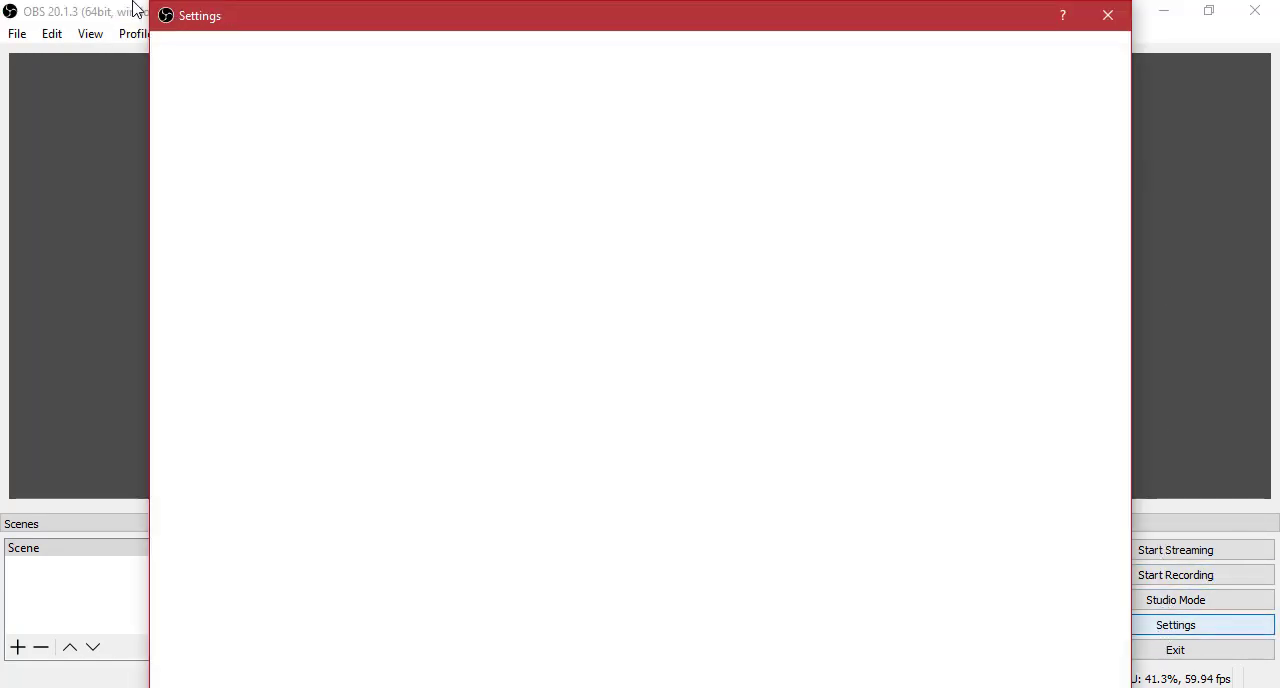
left_click_drag(235, 135, 237, 137)
left_click_drag(457, 151, 457, 60)
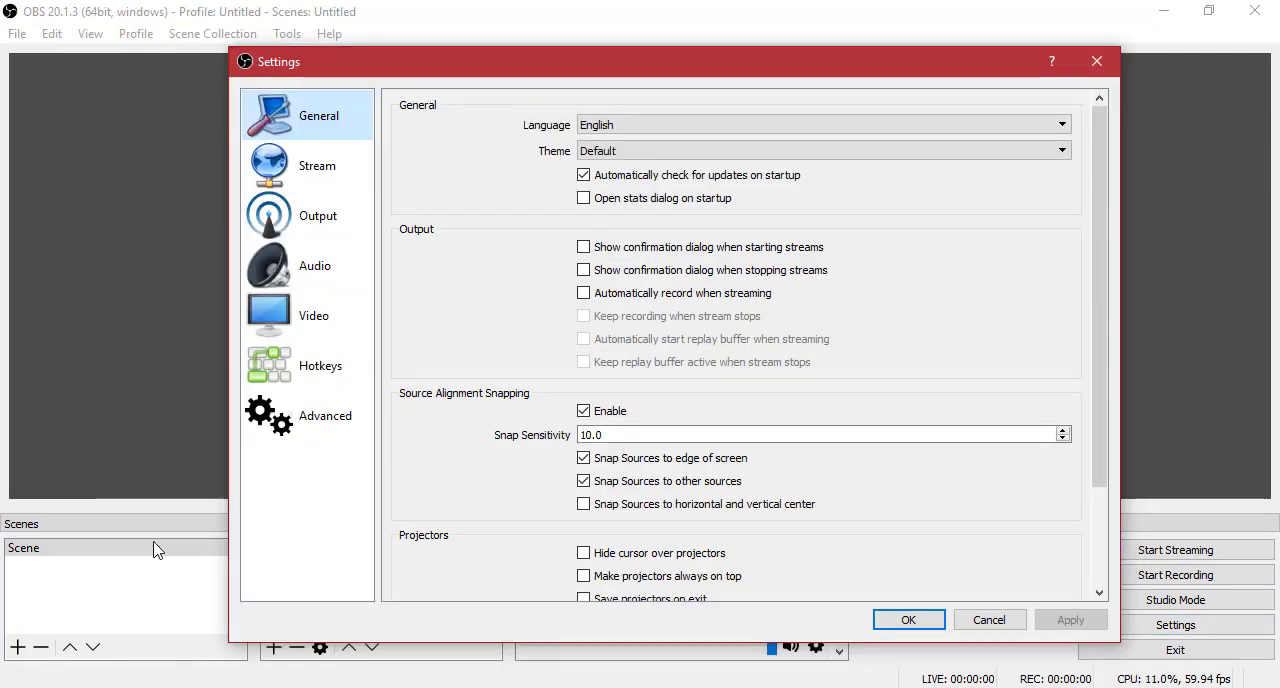
left_click(356, 300)
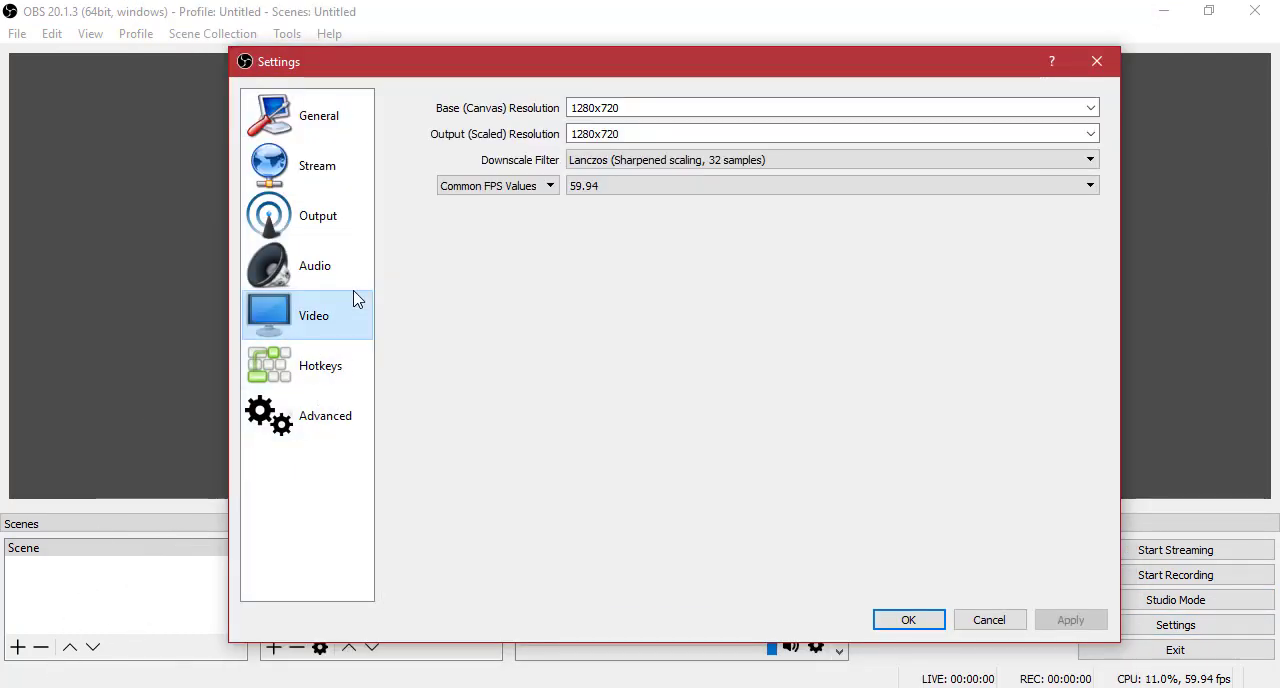
left_click(302, 244)
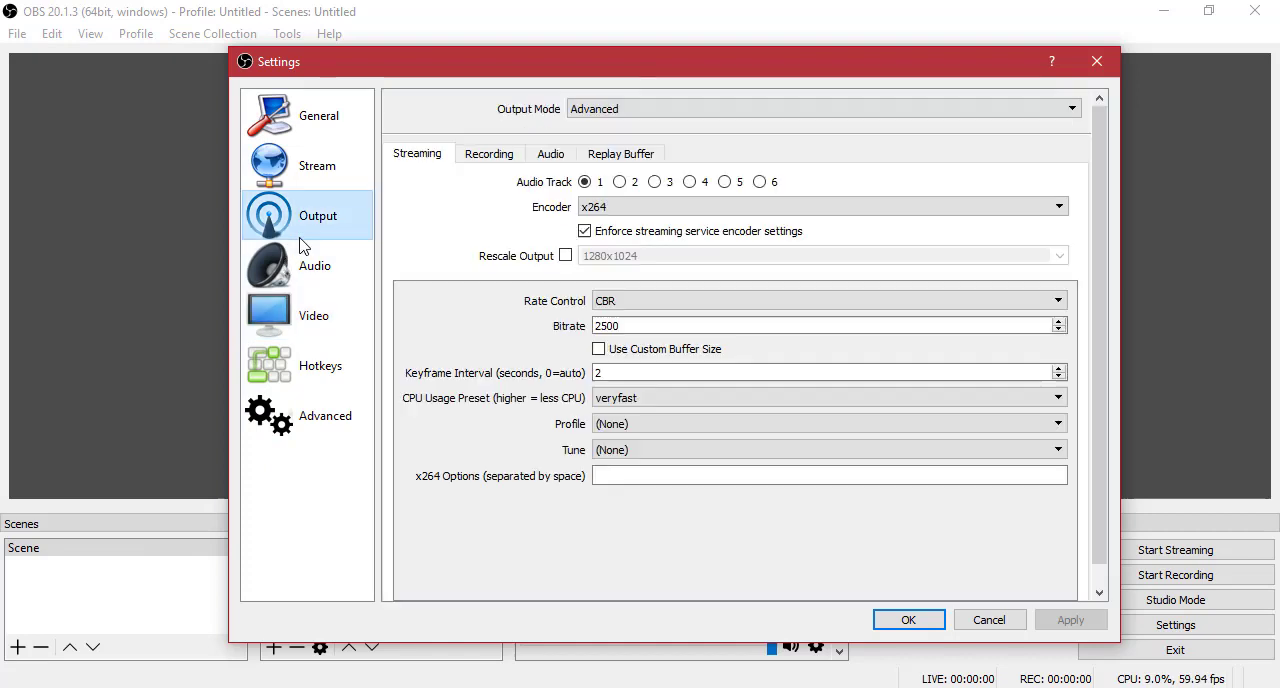
left_click(490, 154)
scroll(635, 360, "down", 4)
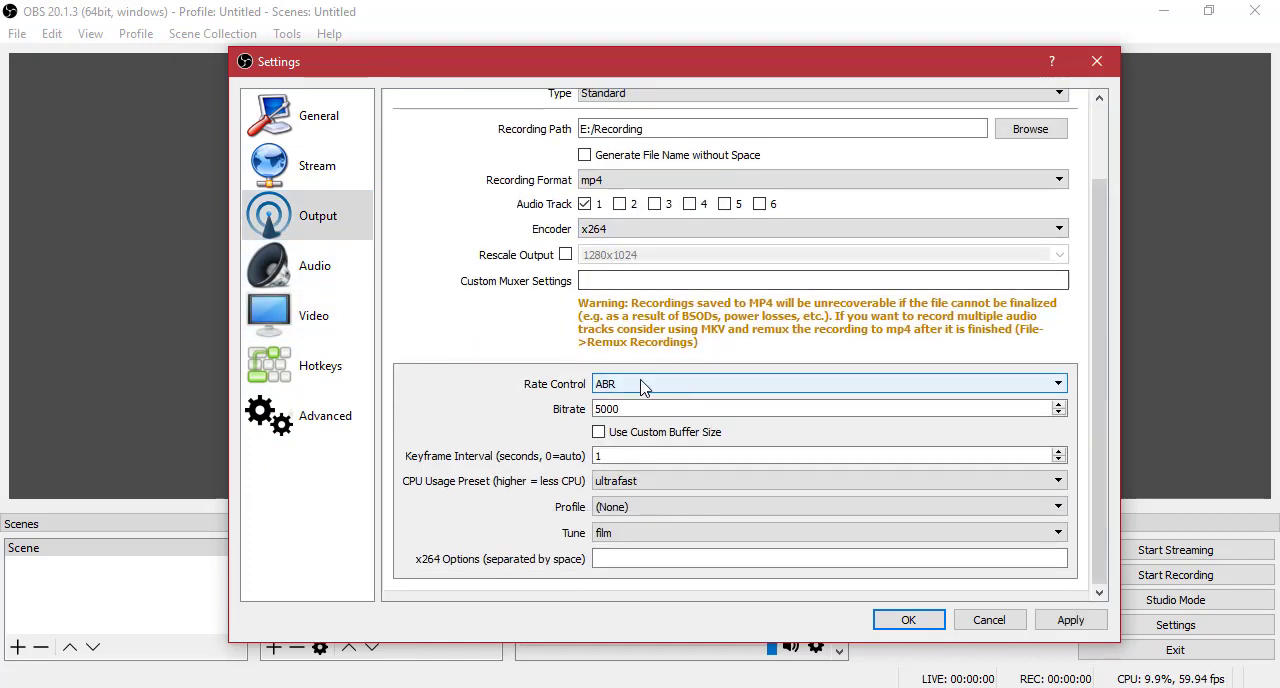
left_click(643, 404)
left_click_drag(643, 404, 560, 412)
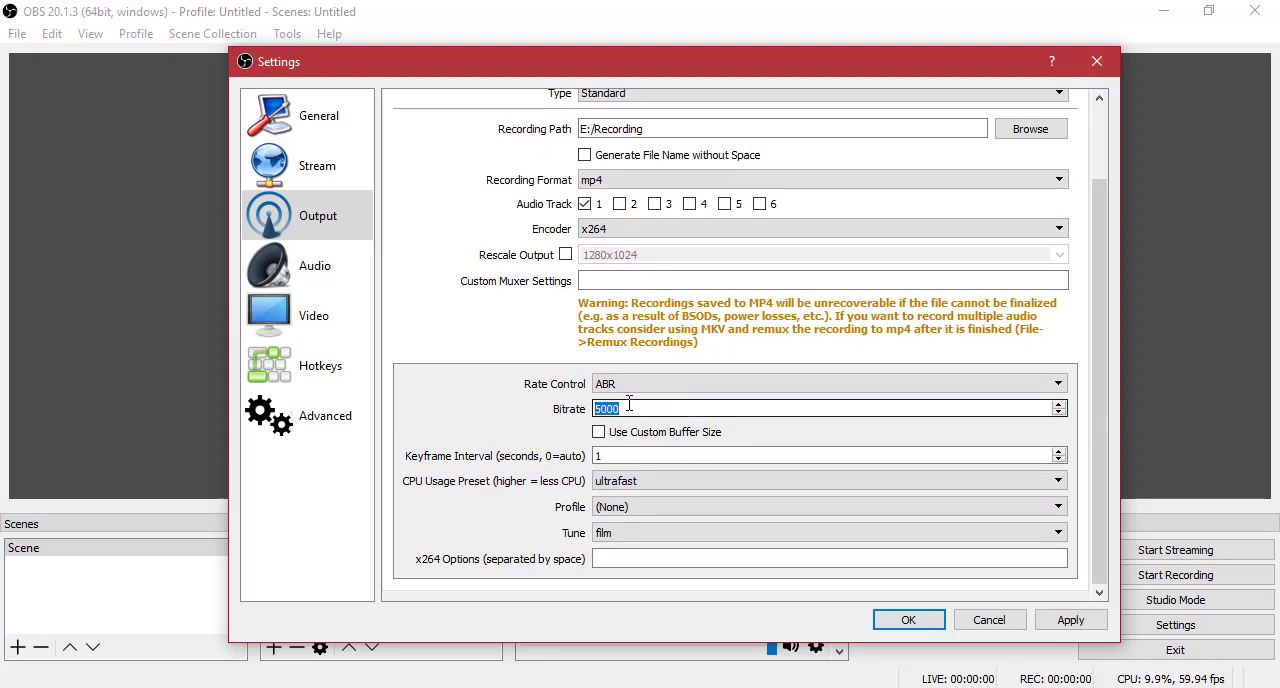
left_click(476, 339)
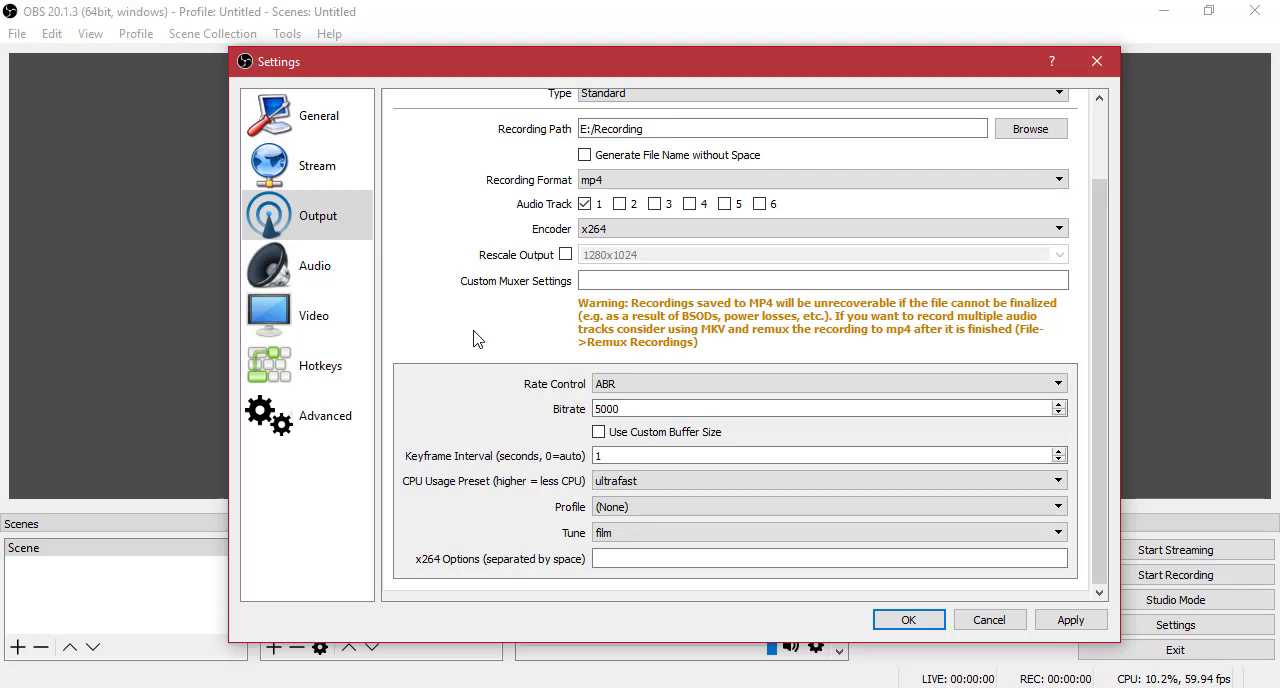
Set the rate control of the recording output to CBR.
left_click(662, 386)
left_click(650, 404)
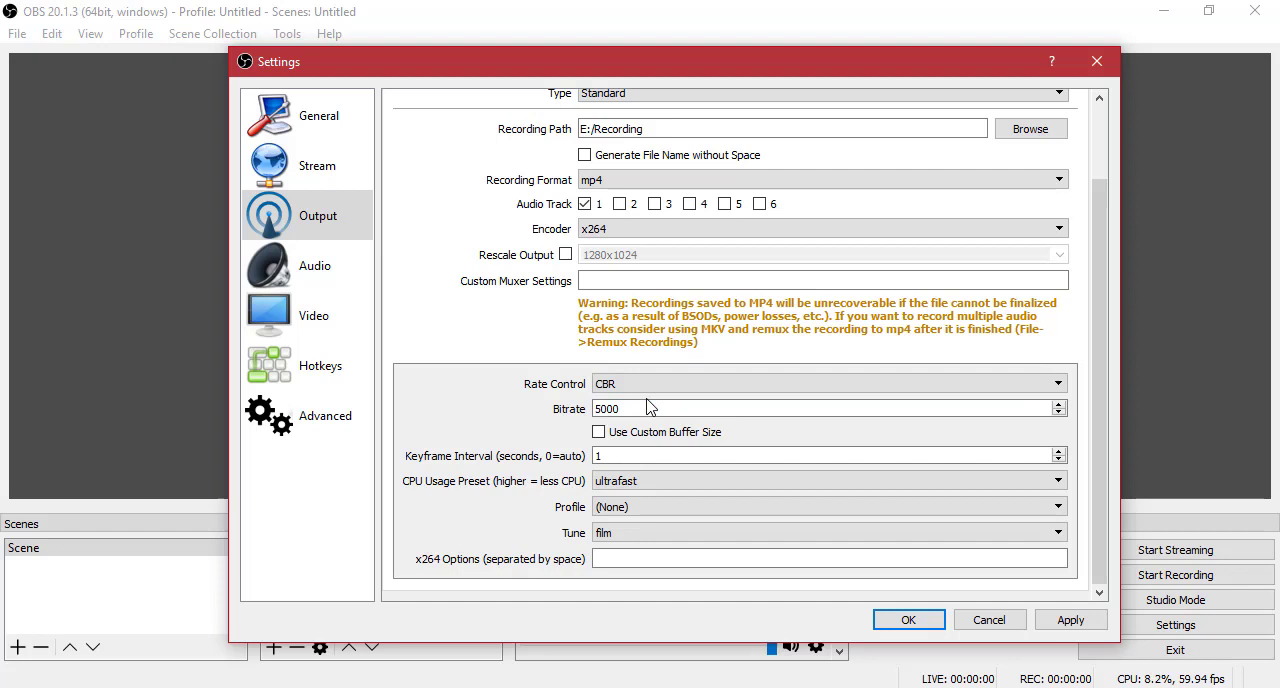
left_click(660, 461)
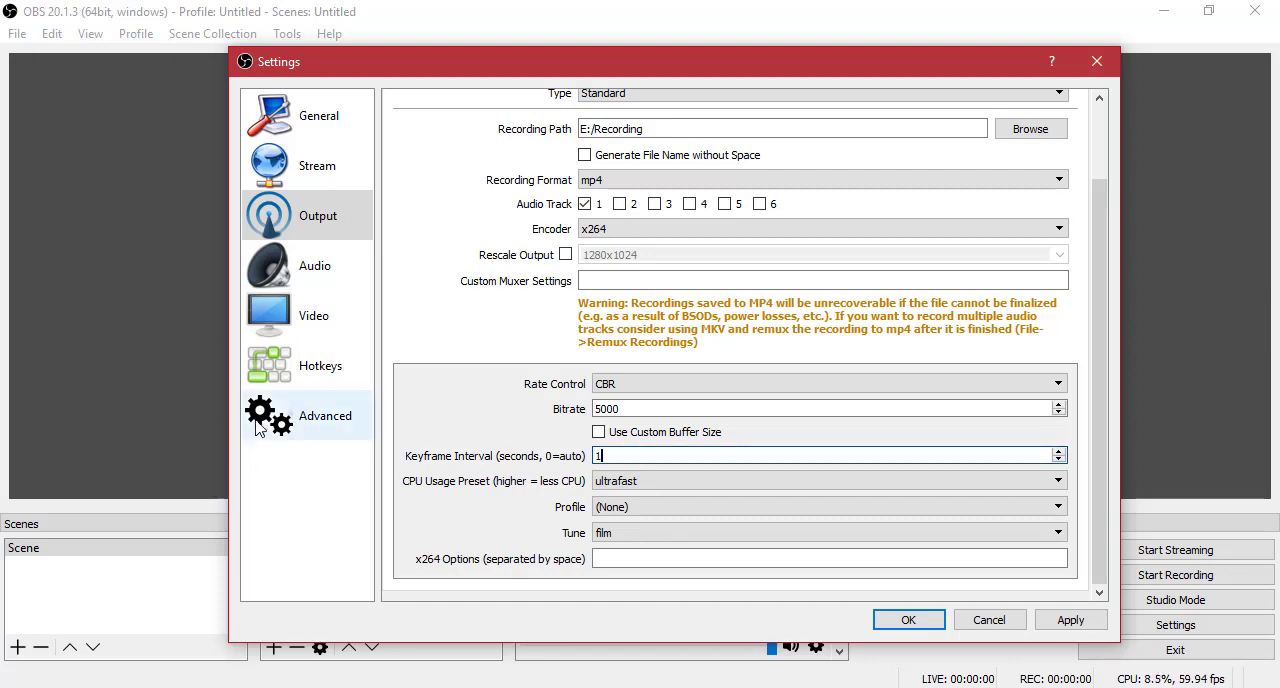
Review the output resolution in the Video settings, apply the changes and close the settings.
left_click(334, 330)
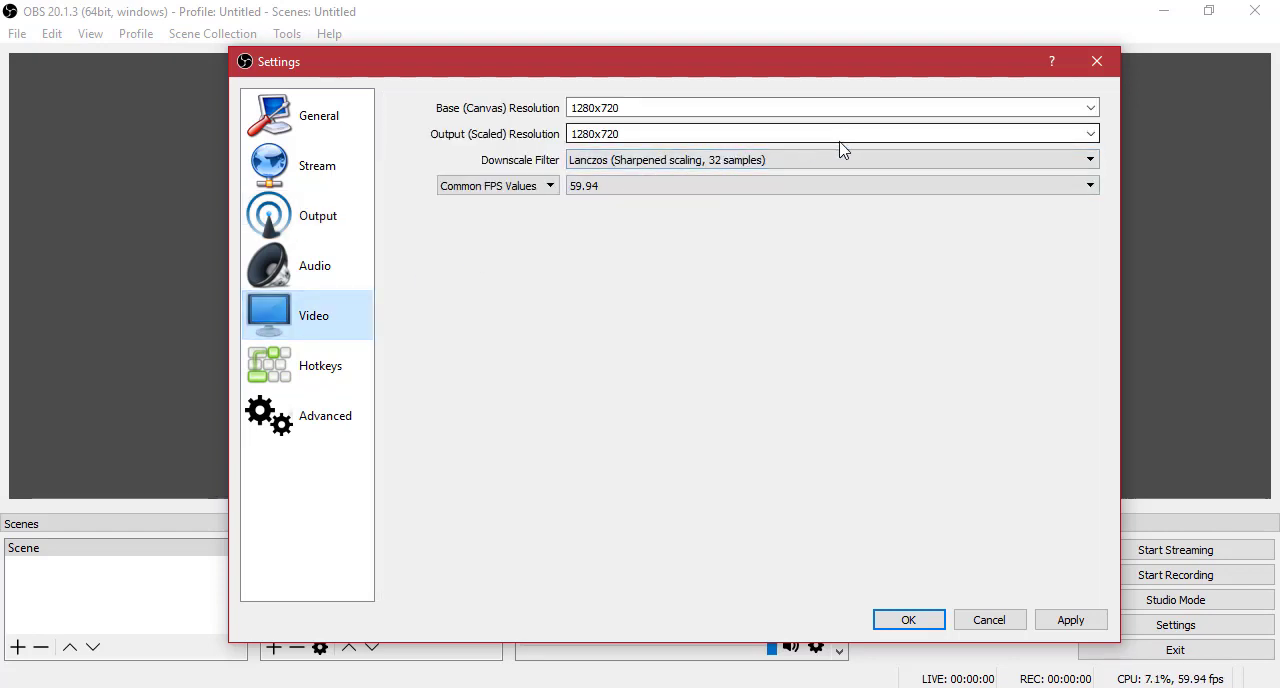
left_click_drag(617, 134, 348, 134)
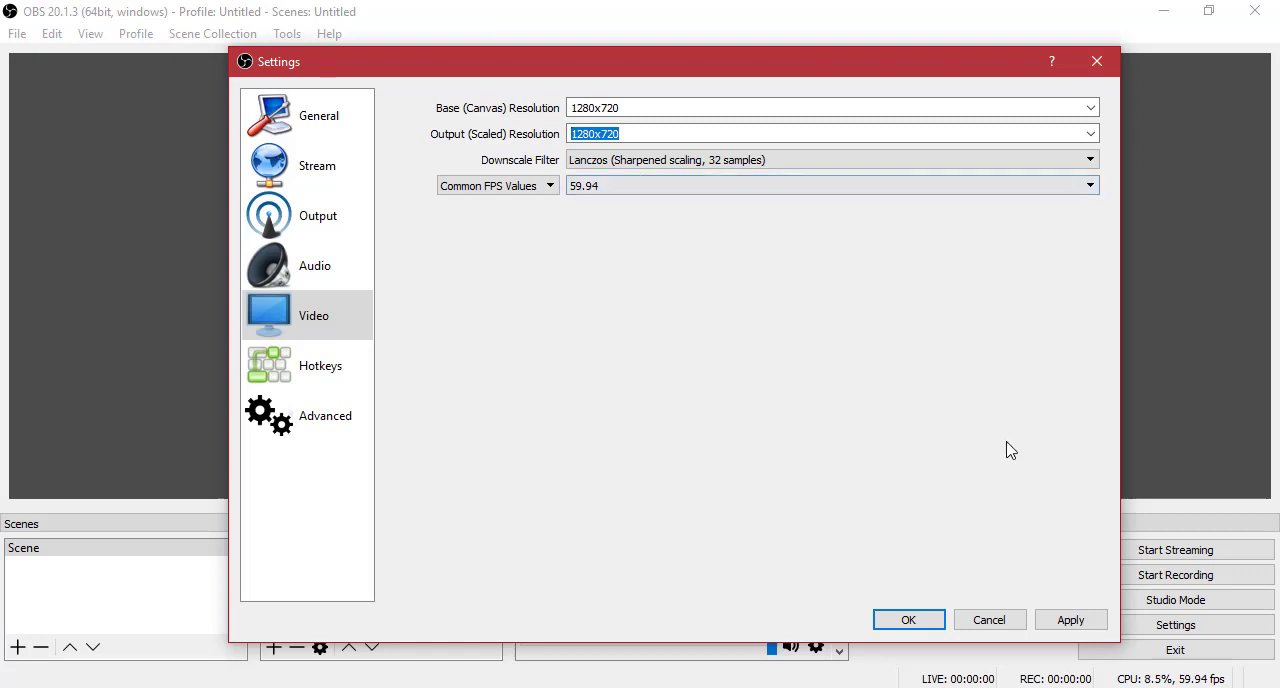
left_click(1040, 626)
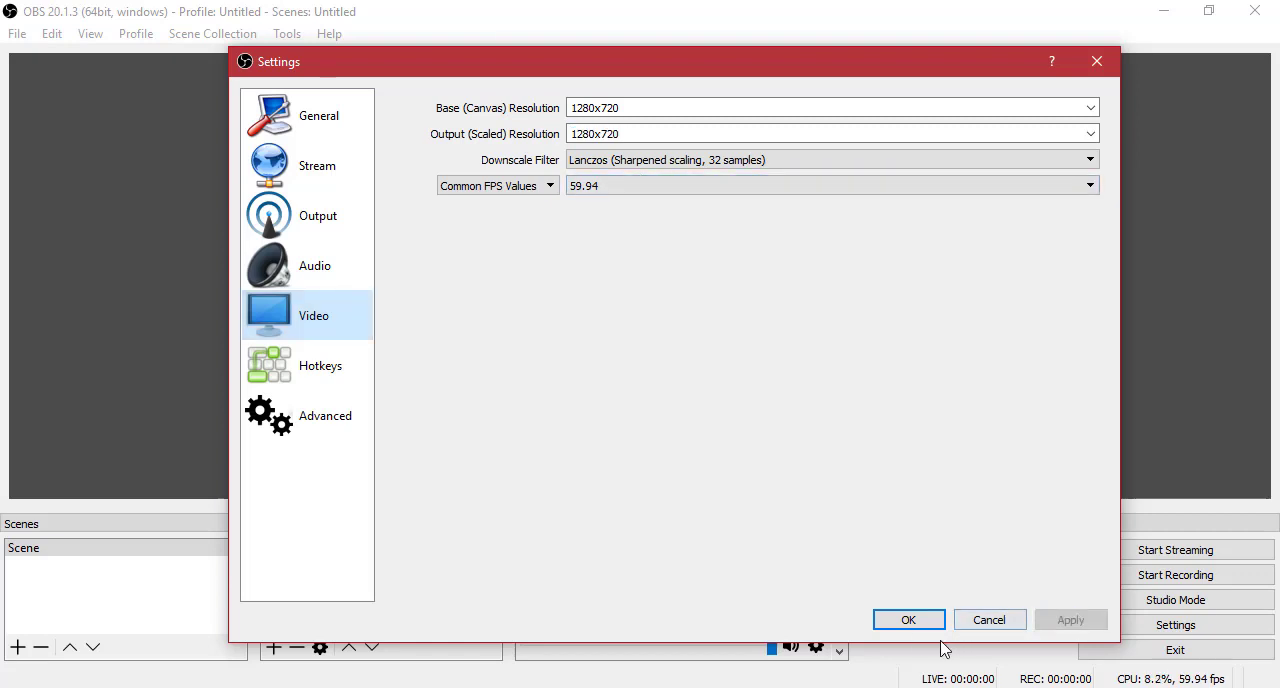
left_click(908, 620)
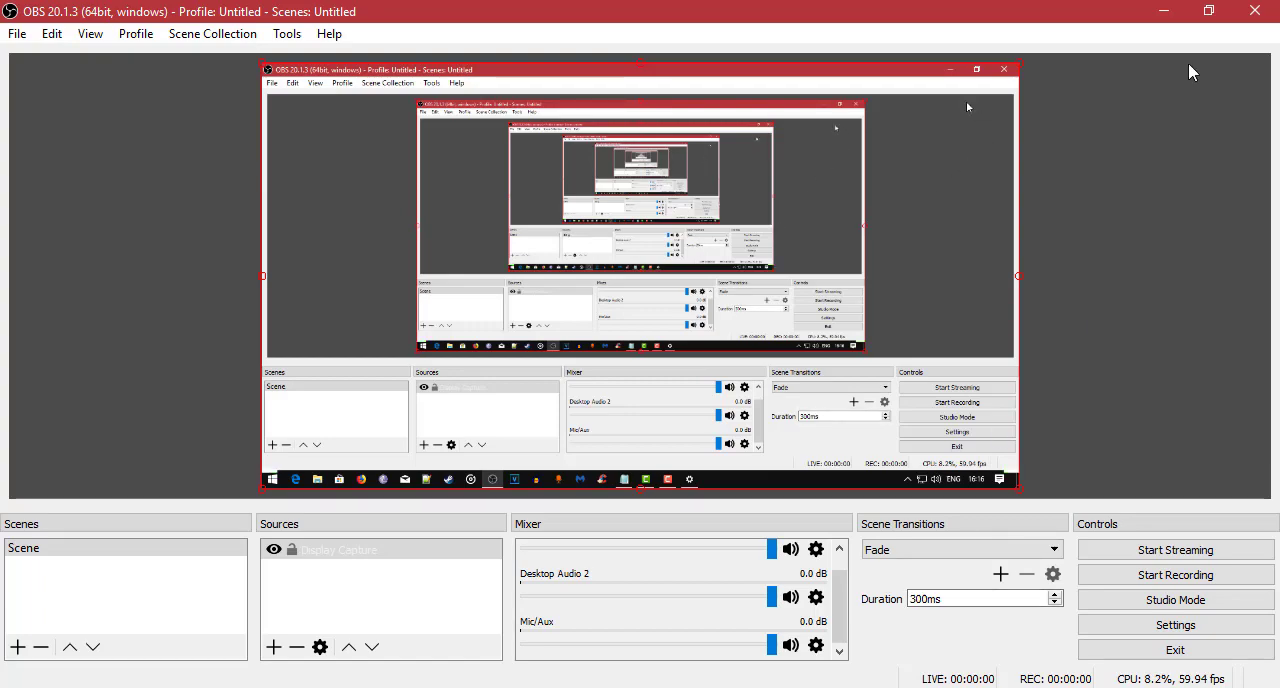
Minimize OBS, play the test recording from the Recording folder on drive E: and close the video player.
left_click(1163, 12)
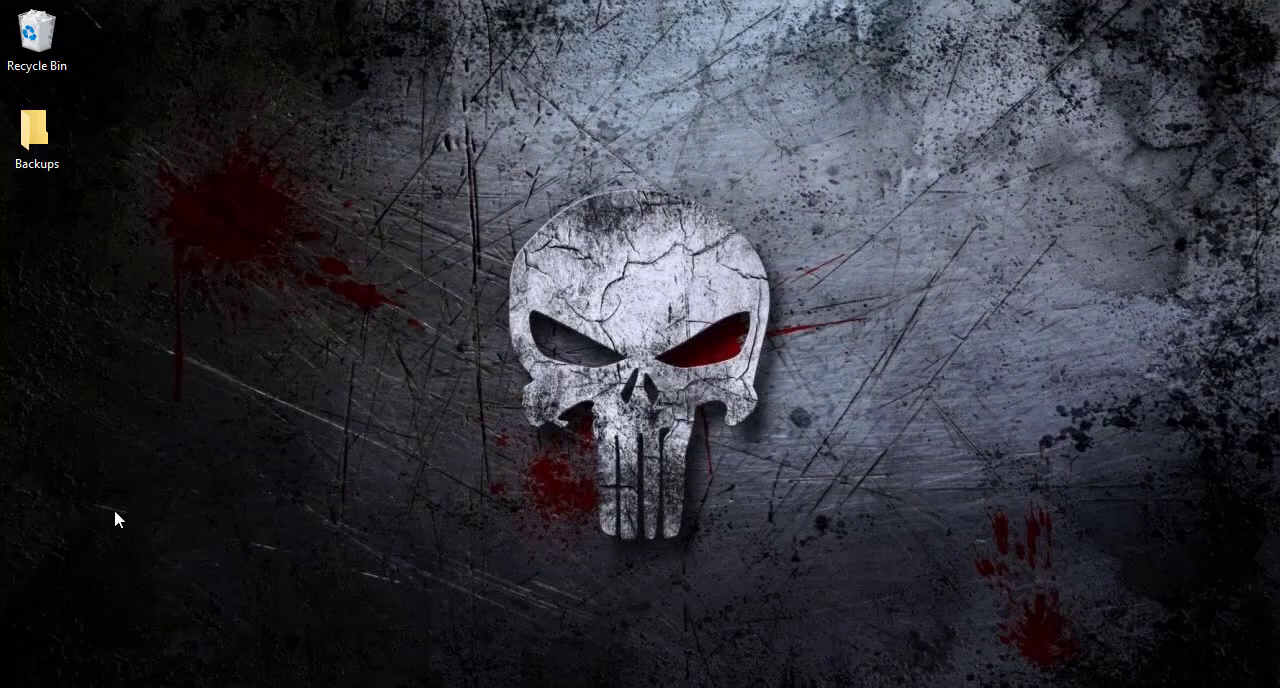
key("super+e")
left_click(303, 466)
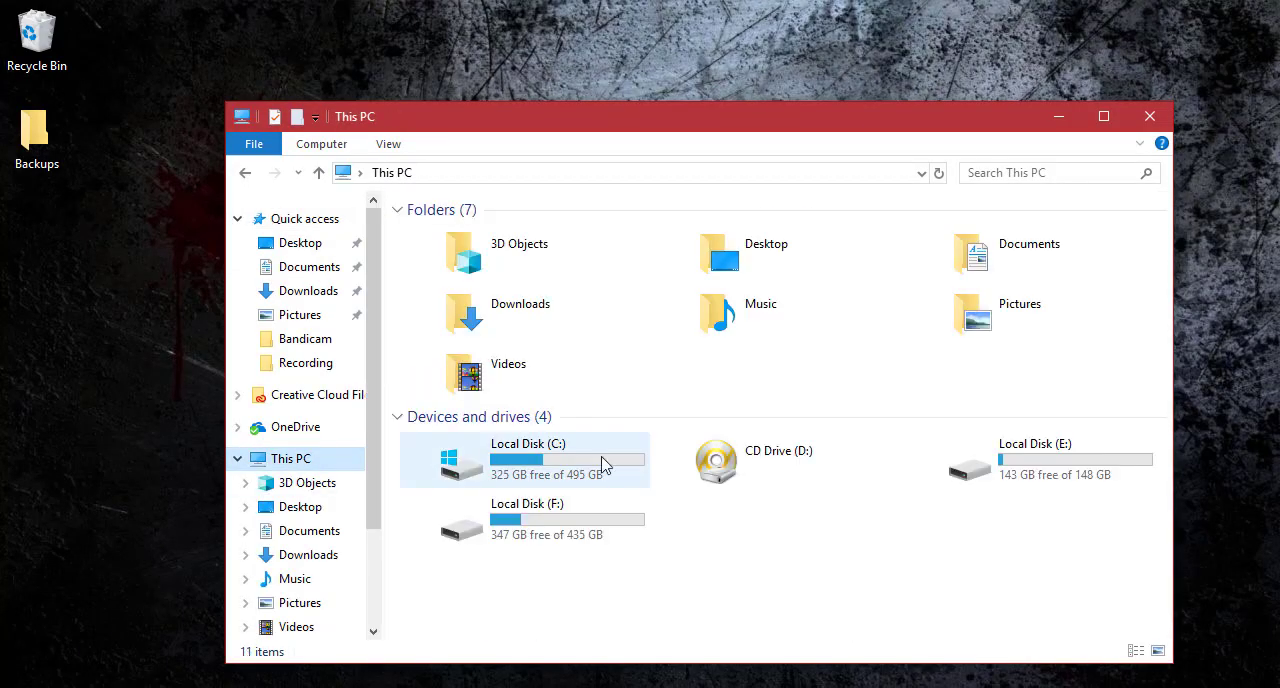
double_click(1060, 486)
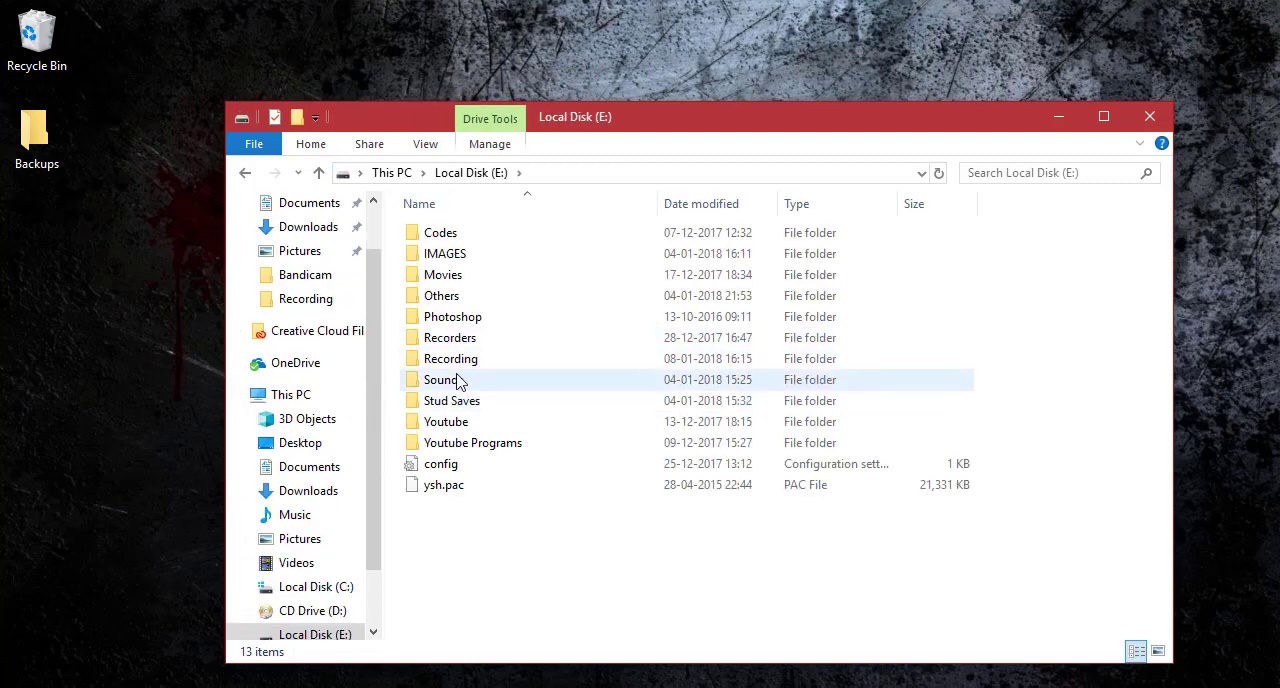
double_click(476, 362)
double_click(560, 328)
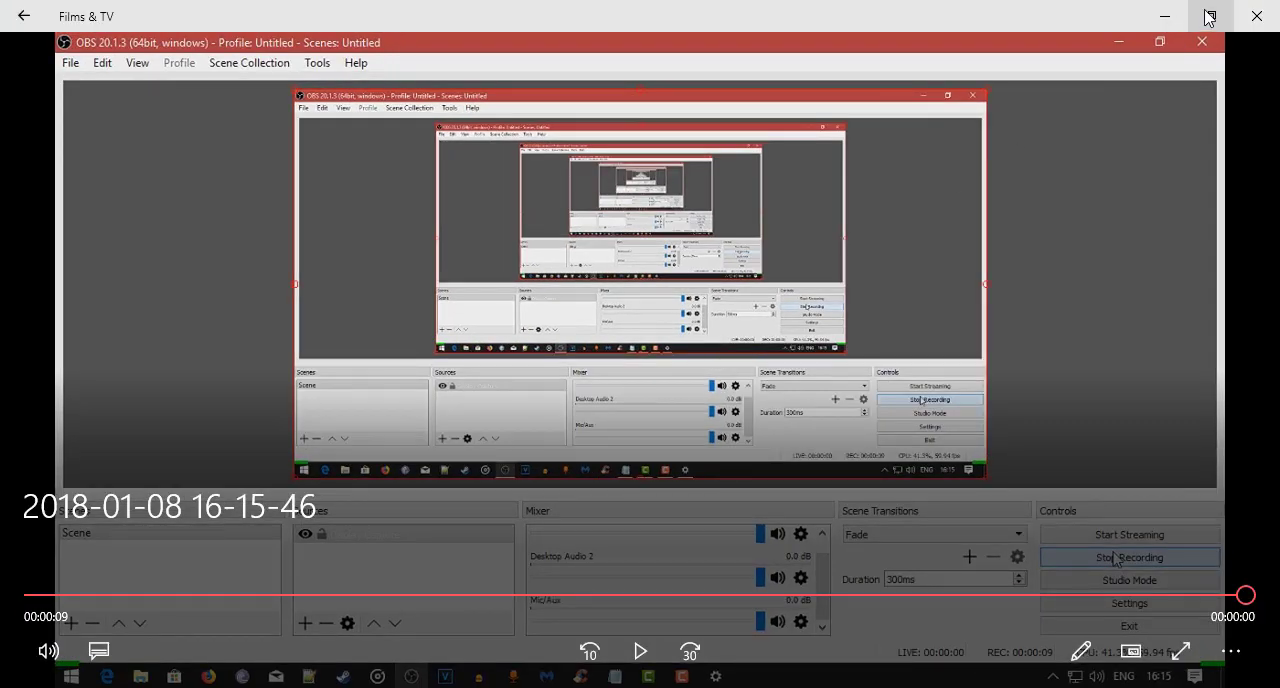
left_click(1258, 12)
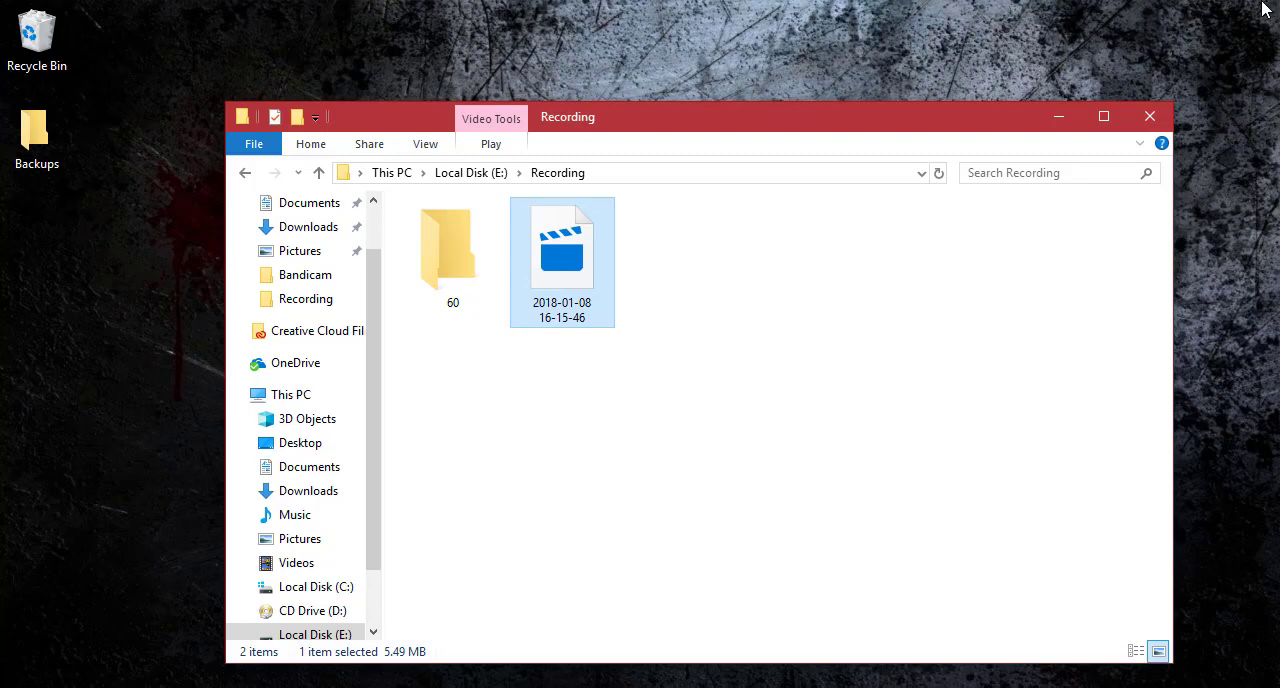
Minimize the Recording folder window to return to the desktop.
left_click(1059, 116)
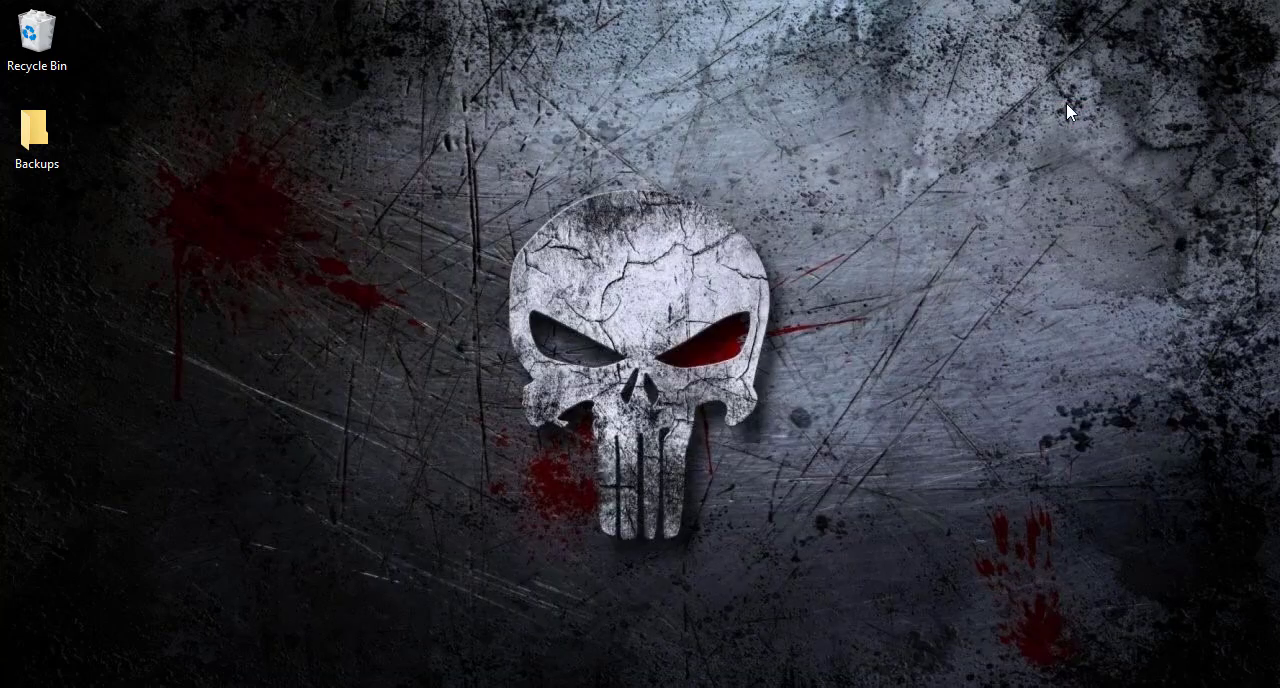
right_click(750, 149)
left_click(795, 210)
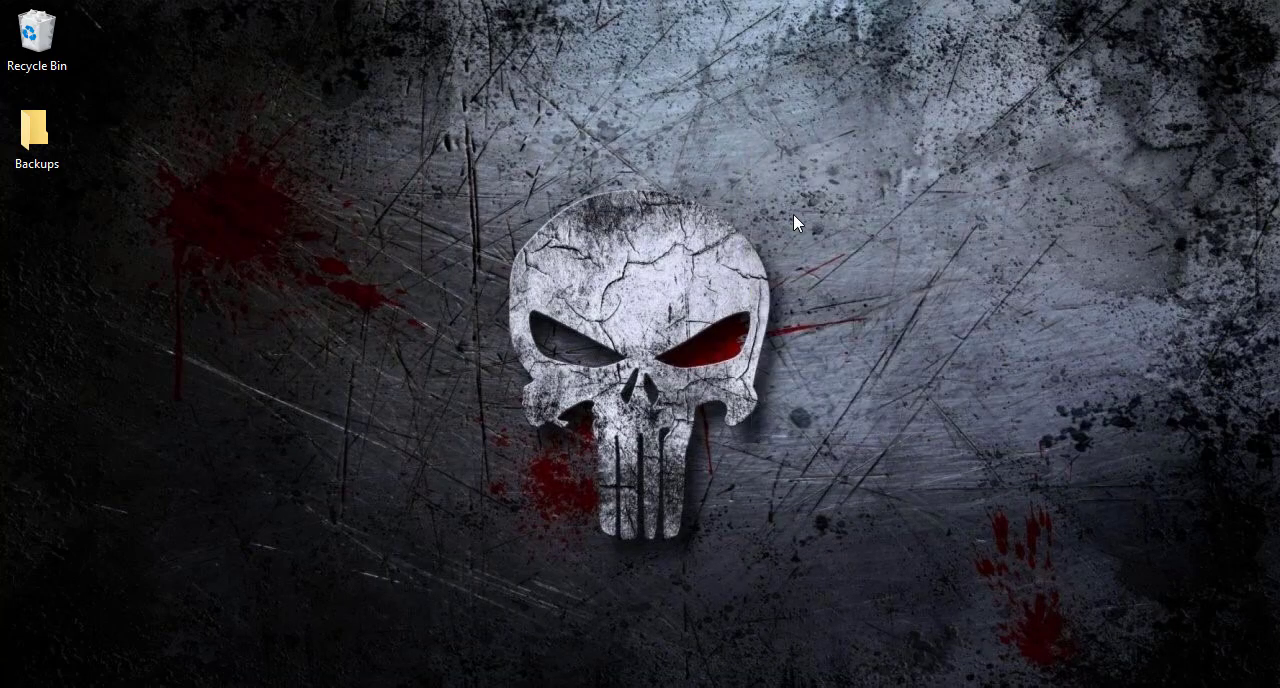